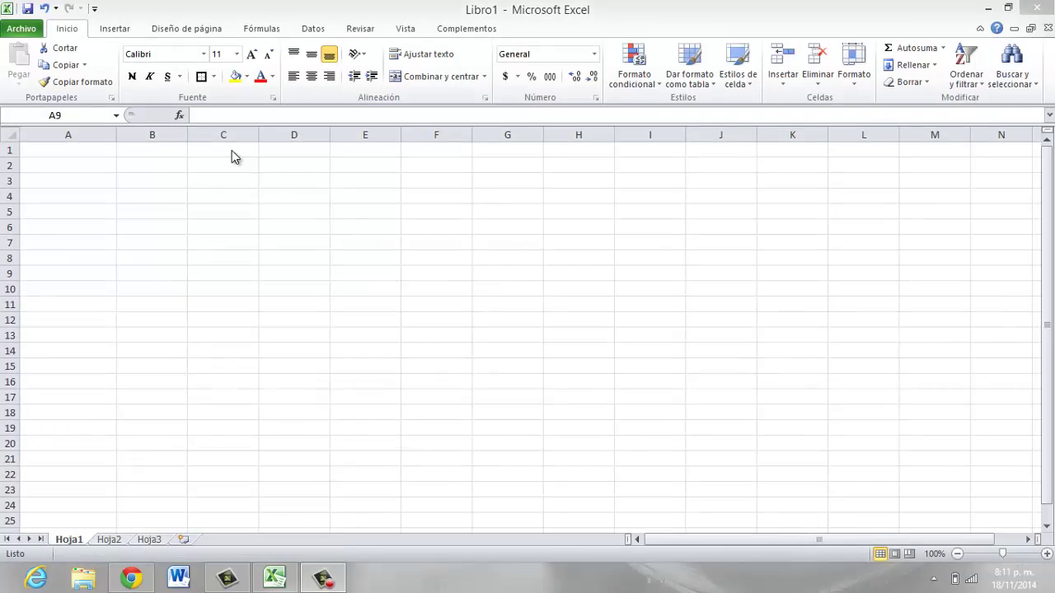
Step: Make column A slightly narrower on the empty sheet
left_click(91, 149)
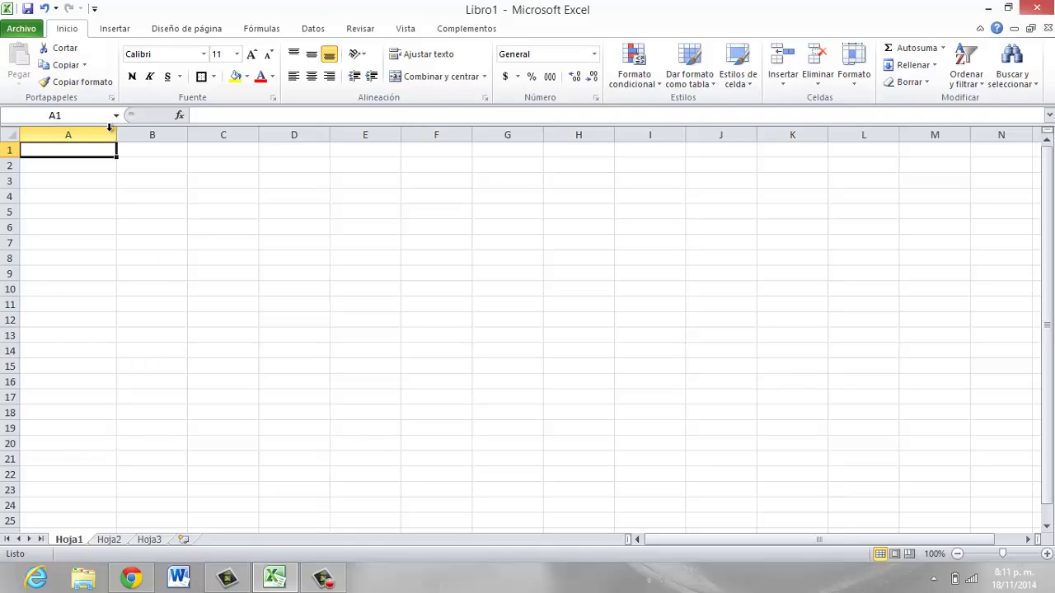
left_click_drag(114, 134, 94, 135)
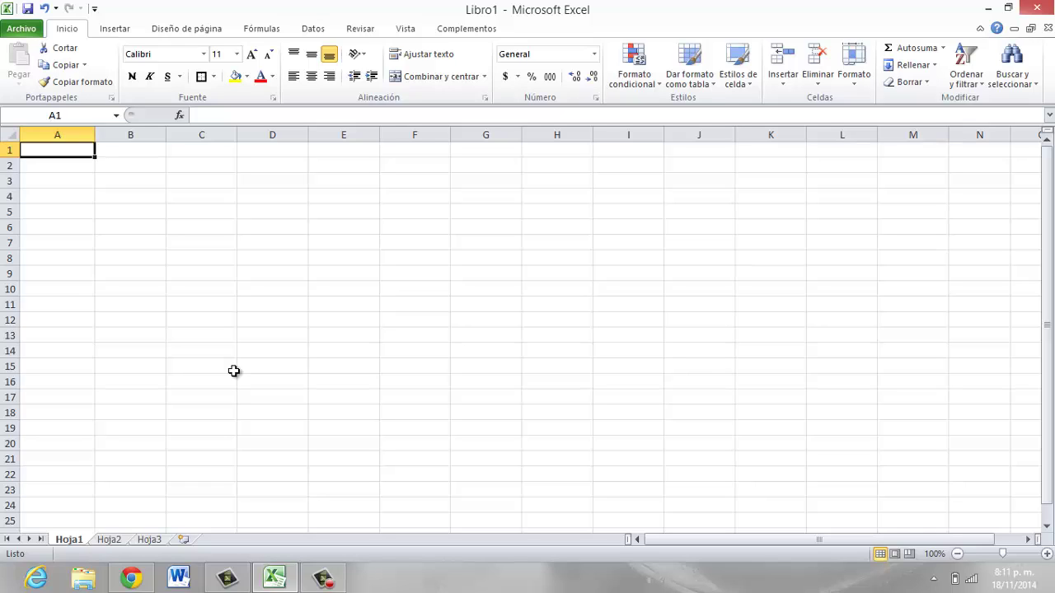
Step: Enter the row labels INGRESOS, SALARIO, BONOS, PRIMAS, OTROS and TOTAL in cells A2 through A7
key("Down")
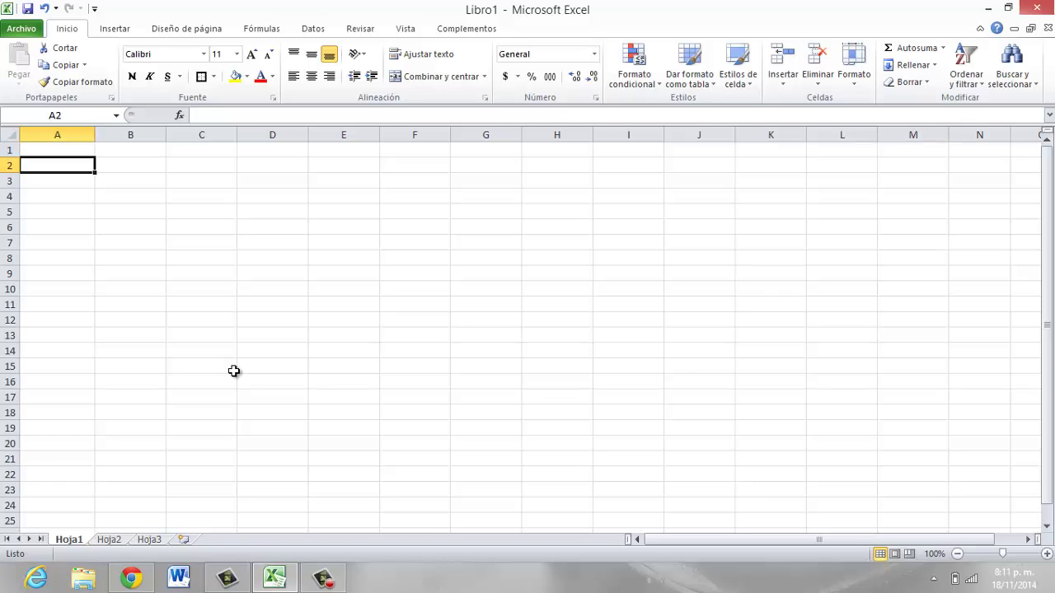
type("I")
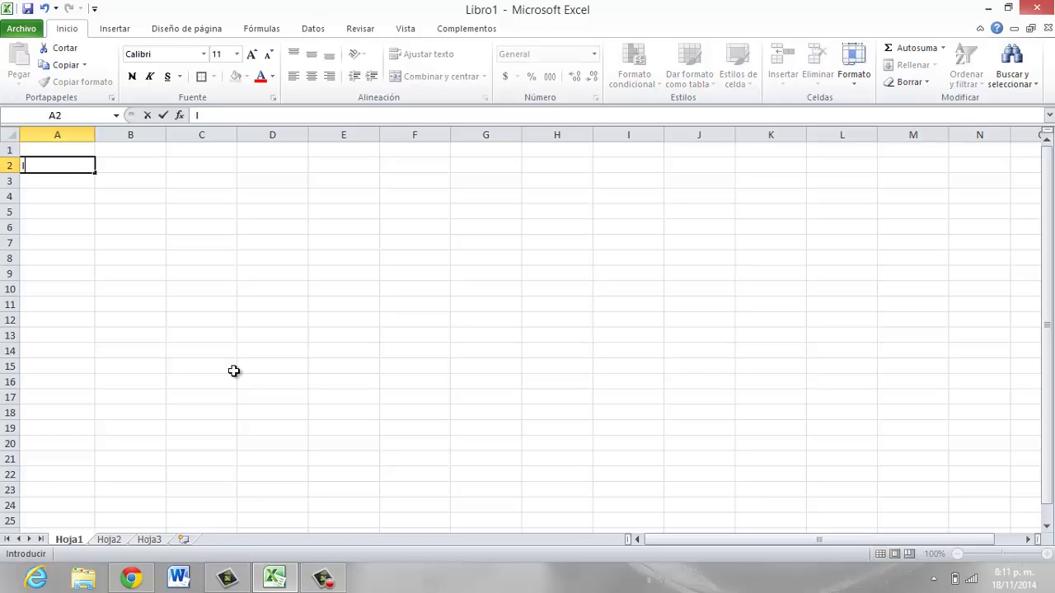
type("NGRESOS")
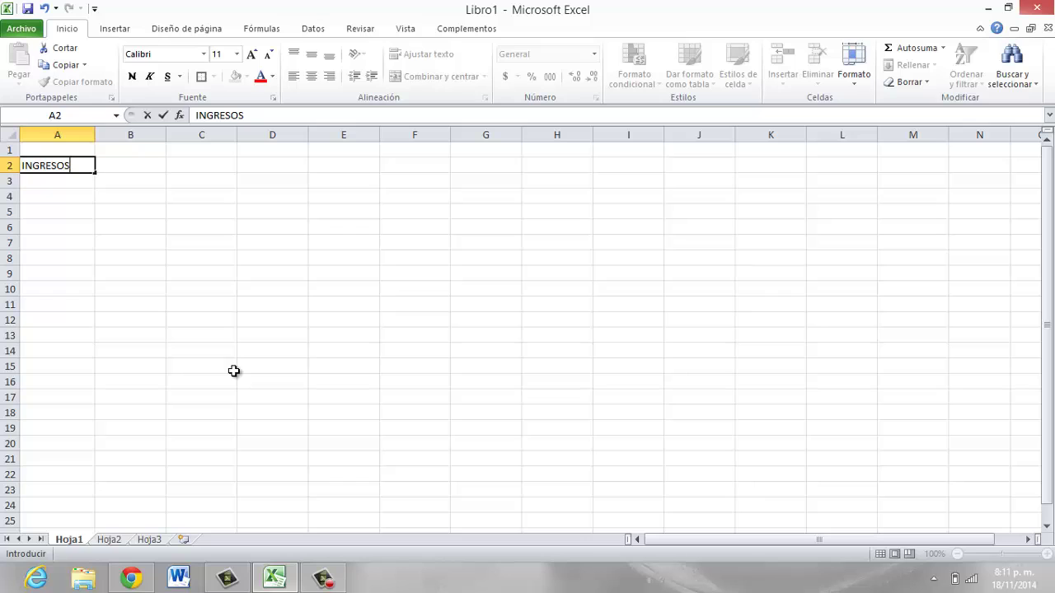
key("Return")
type("SALARIO")
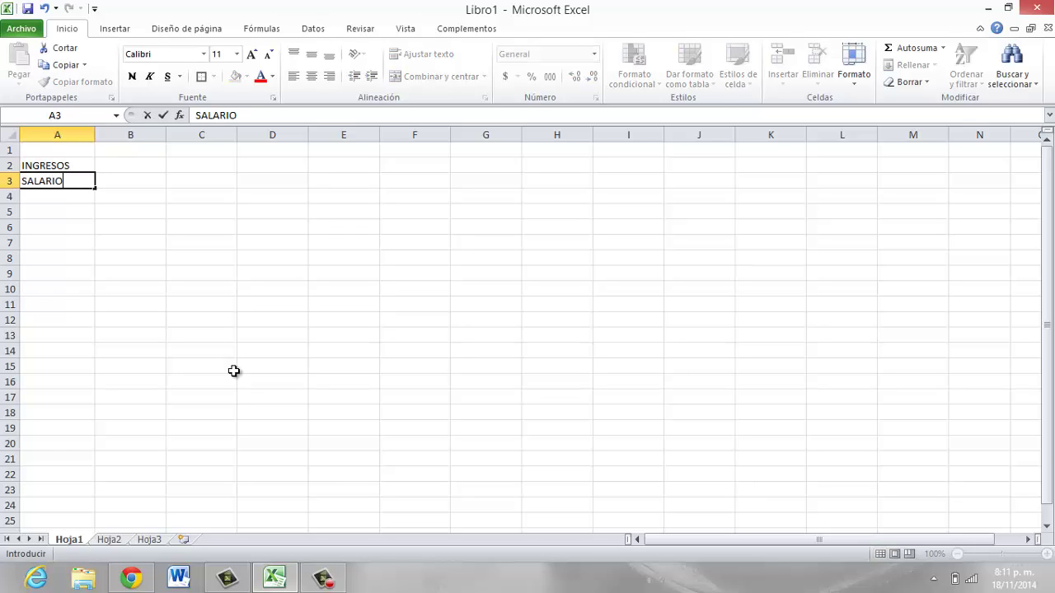
key("Return")
type("BO")
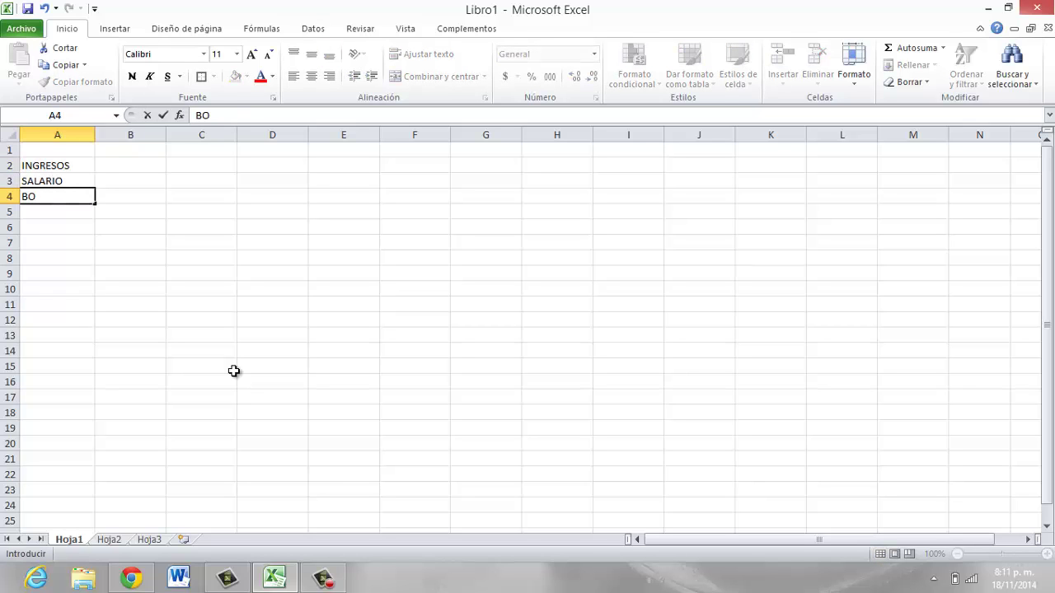
type("NOS")
key("Return")
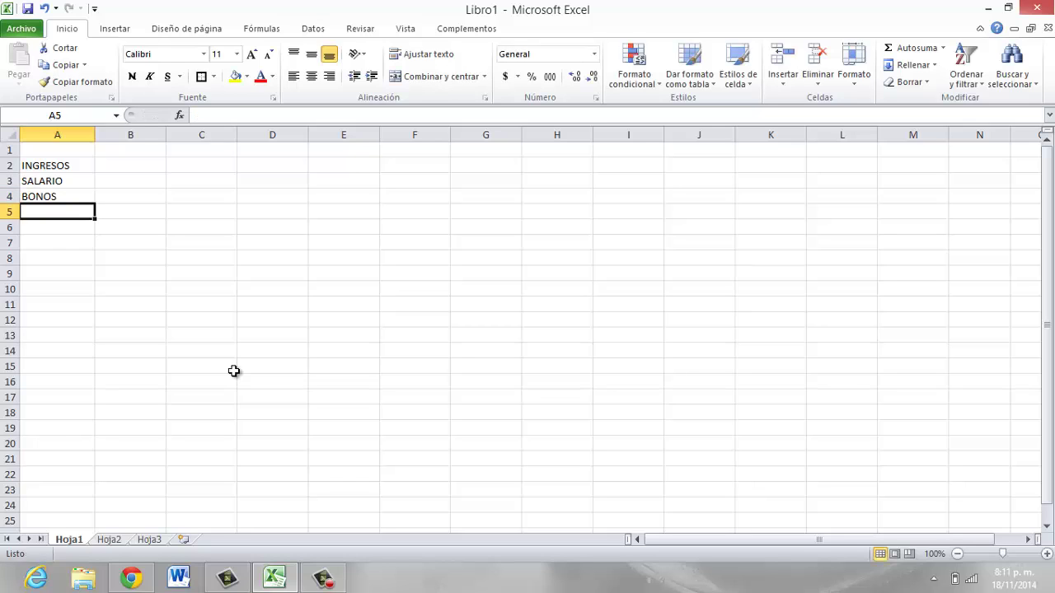
type("PRIMAS")
key("Return")
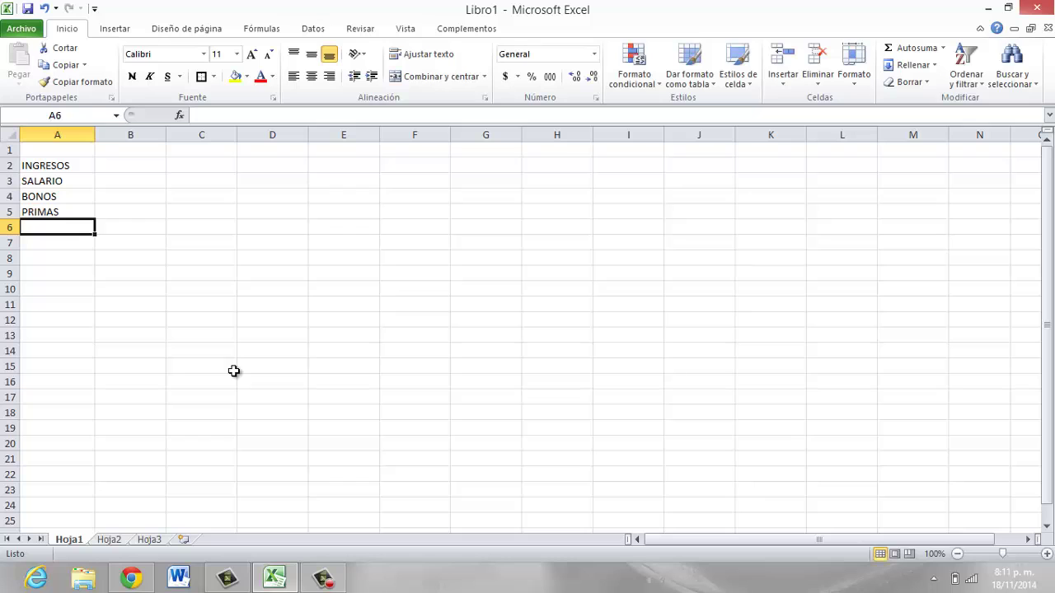
type("OTROS")
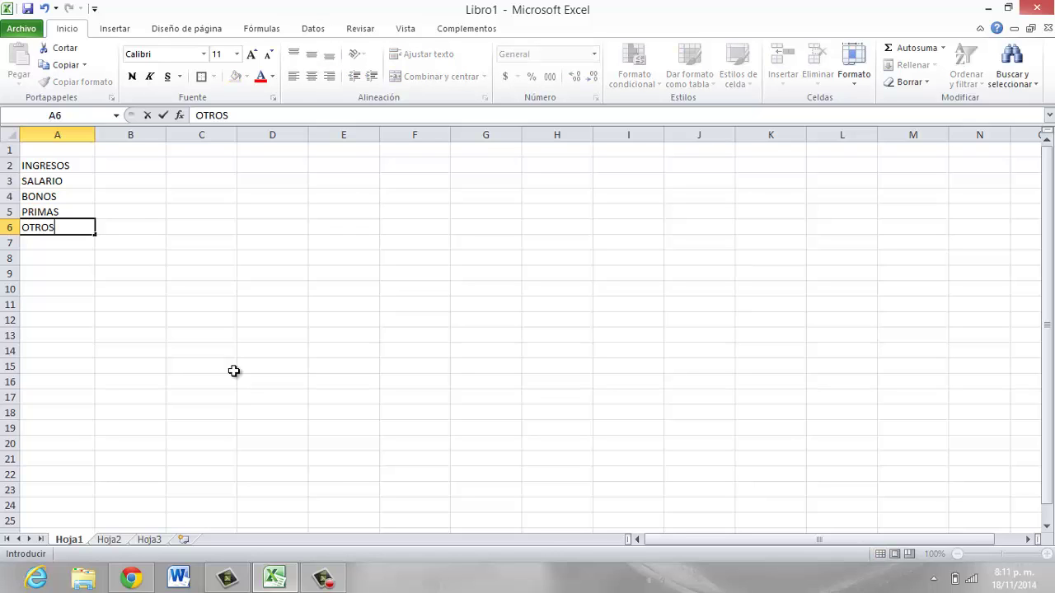
key("Return")
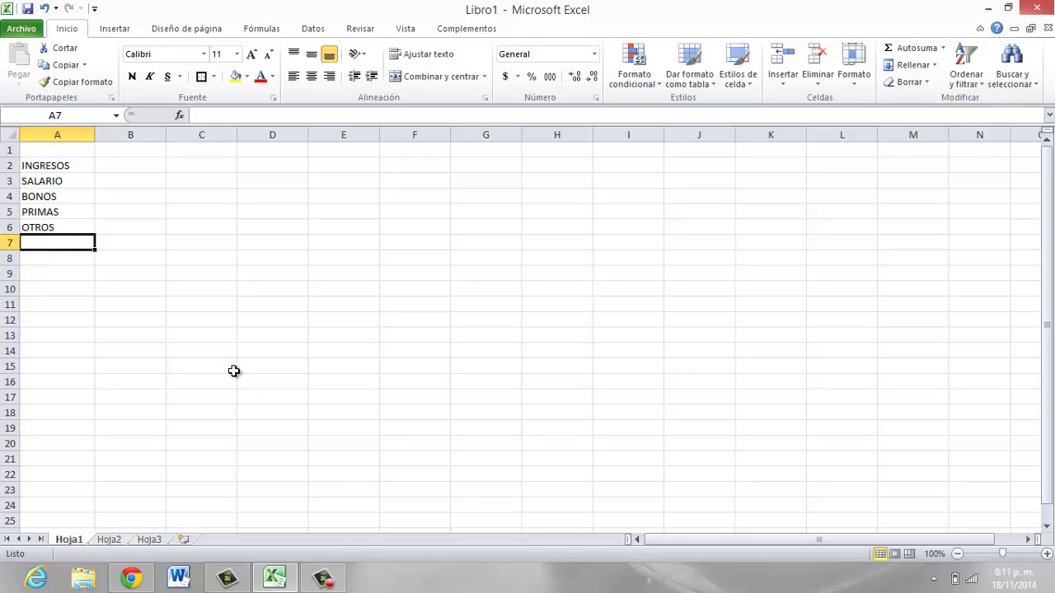
type("TOTAL")
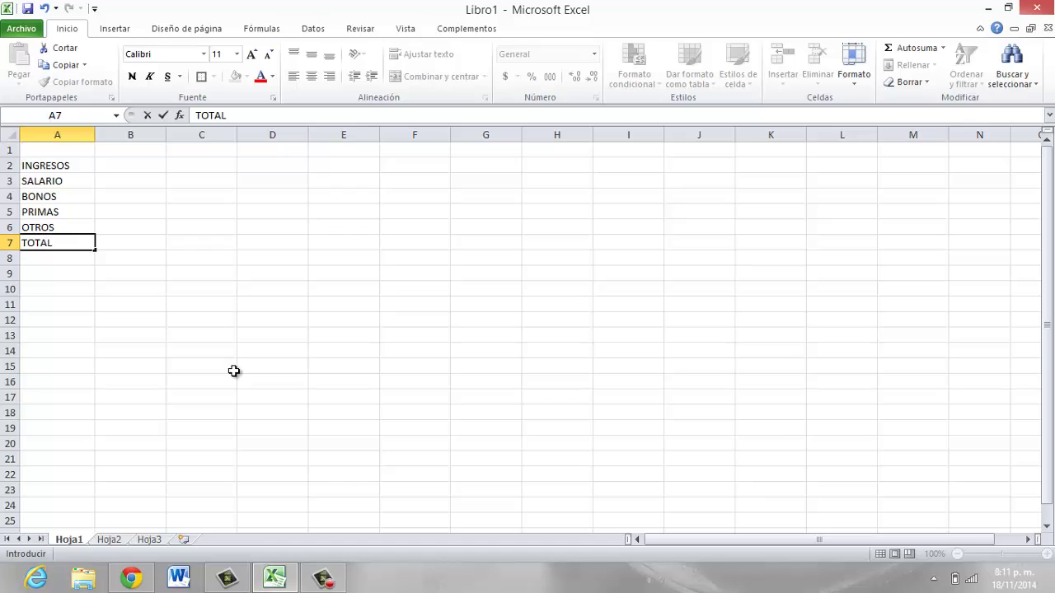
key("Tab")
Step: Enter MES 1 and MES 2 in B1:C1 and fill the series through MES 13 in N1
left_click(132, 152)
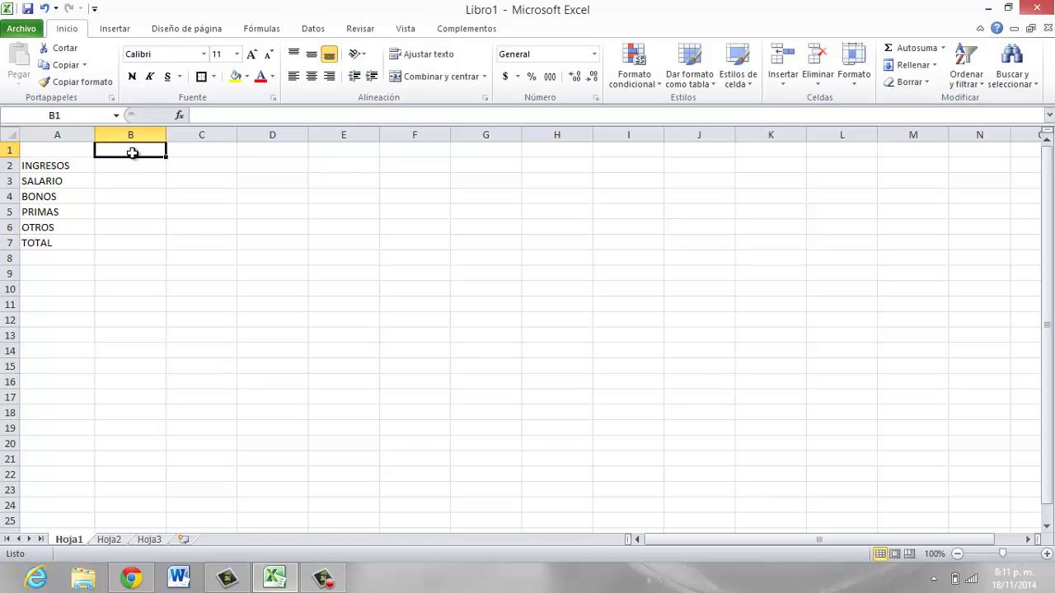
type("MES 1")
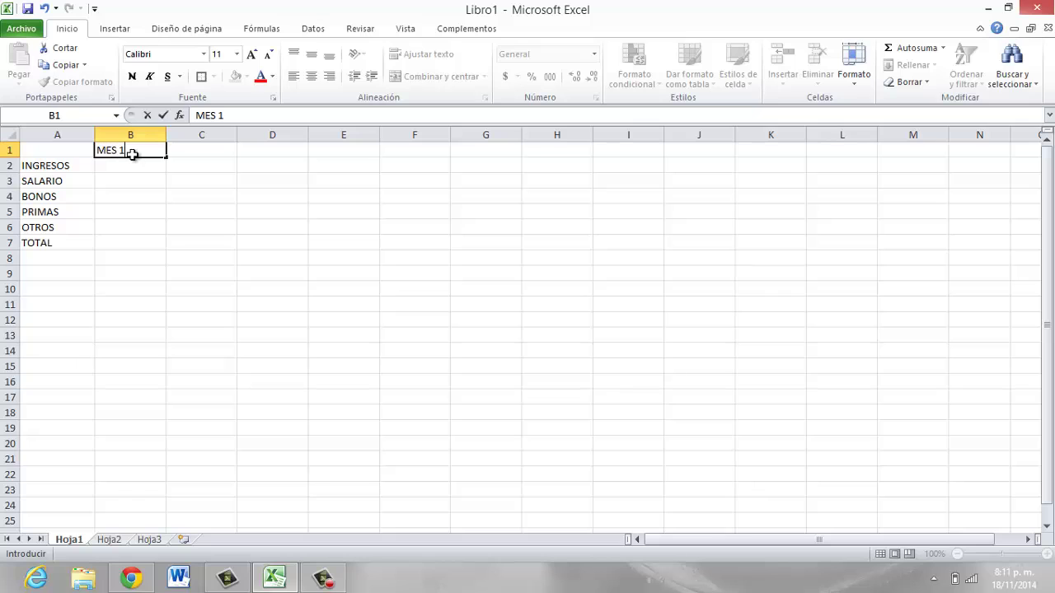
key("Tab")
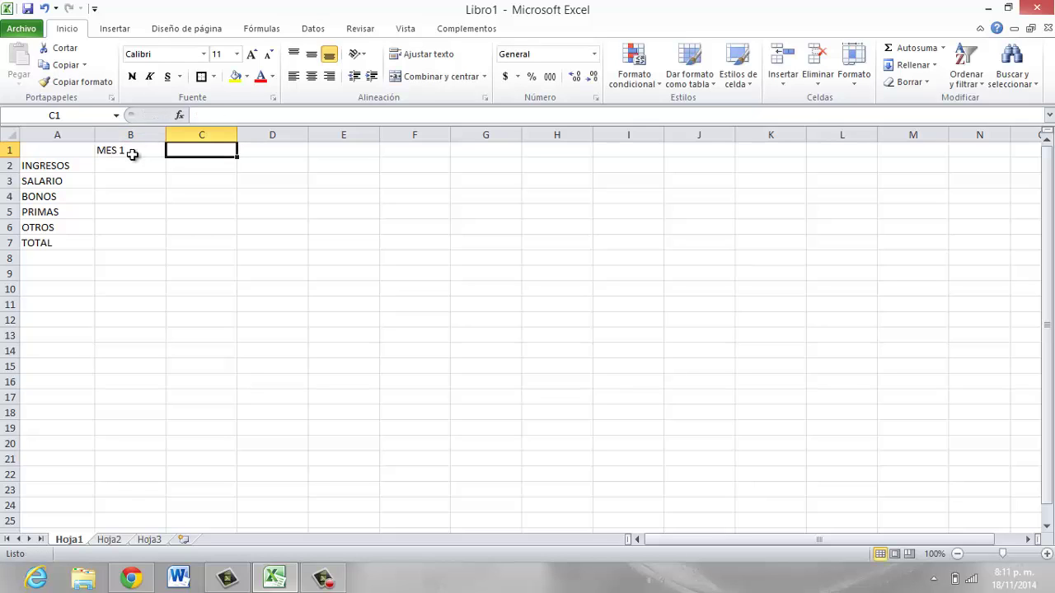
type("MES 2")
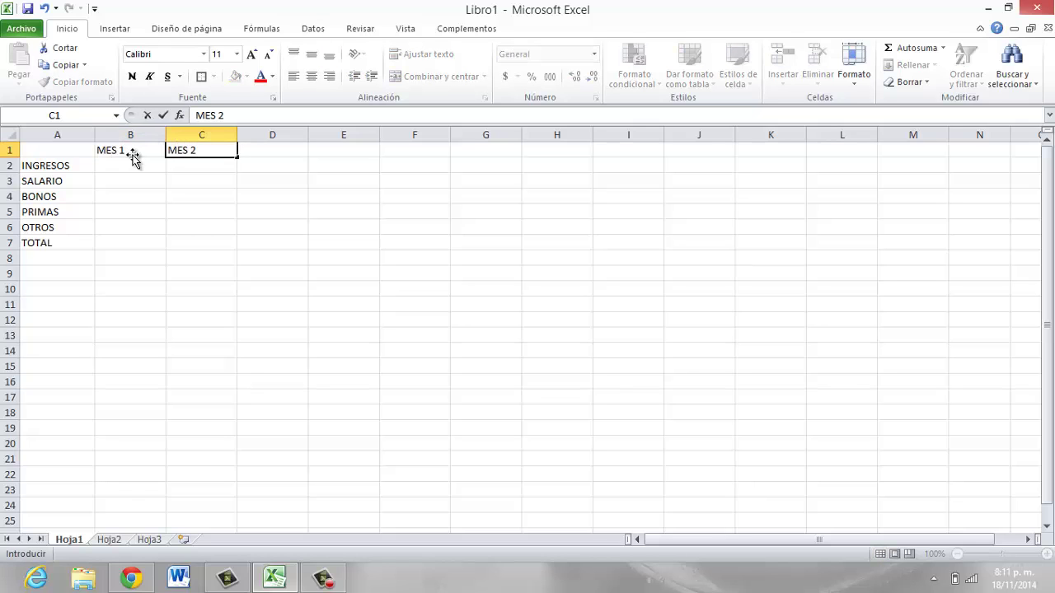
left_click(131, 156)
key("shift+Right")
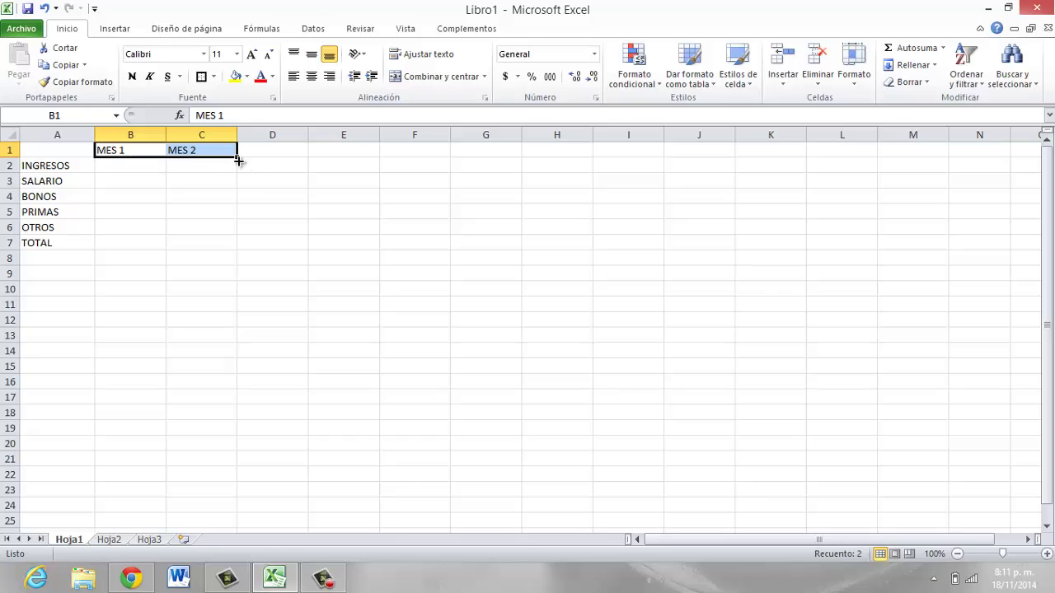
left_click_drag(239, 161, 916, 165)
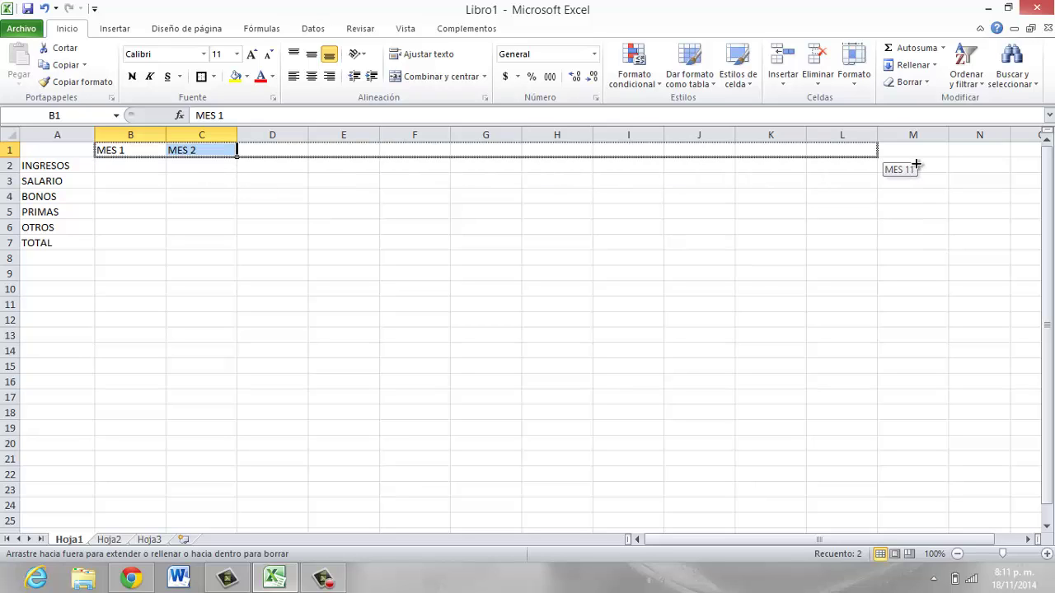
left_click_drag(916, 165, 989, 165)
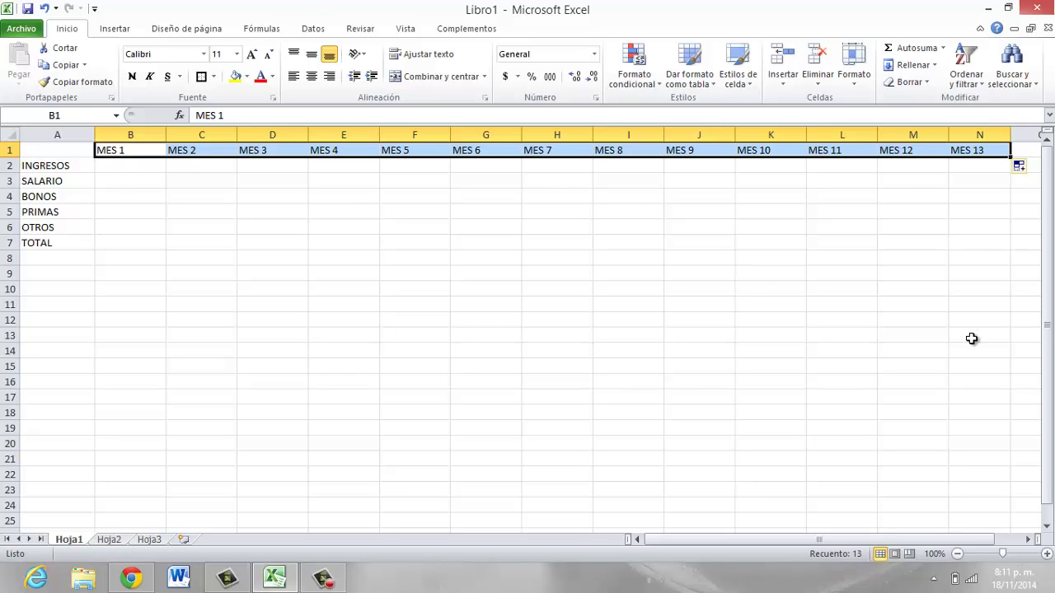
Step: Make the month headings bold and centred both ways, and bold the TOTAL label
key("ctrl+n")
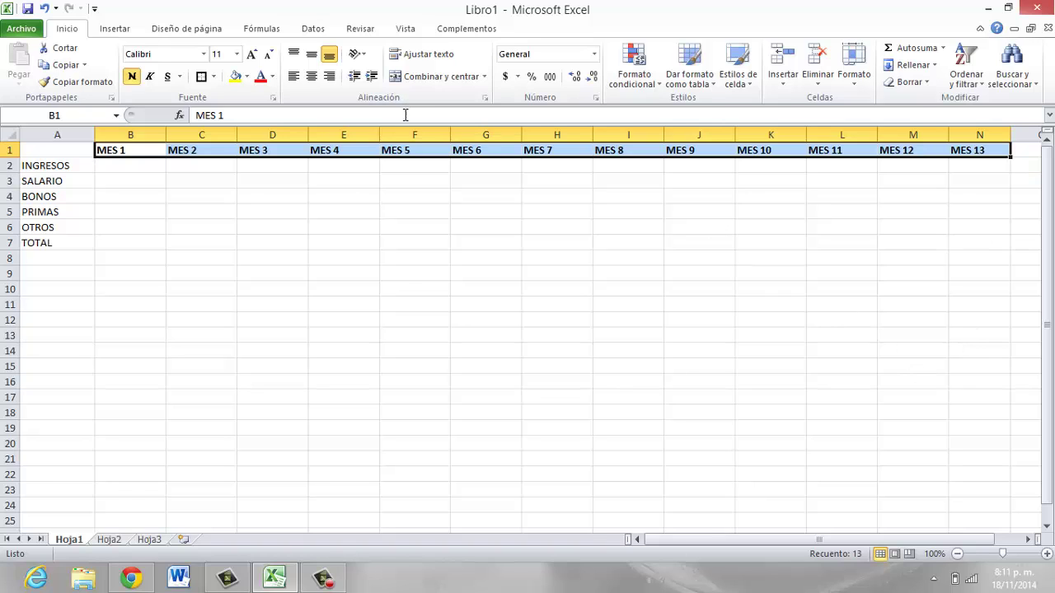
left_click(312, 76)
left_click(311, 53)
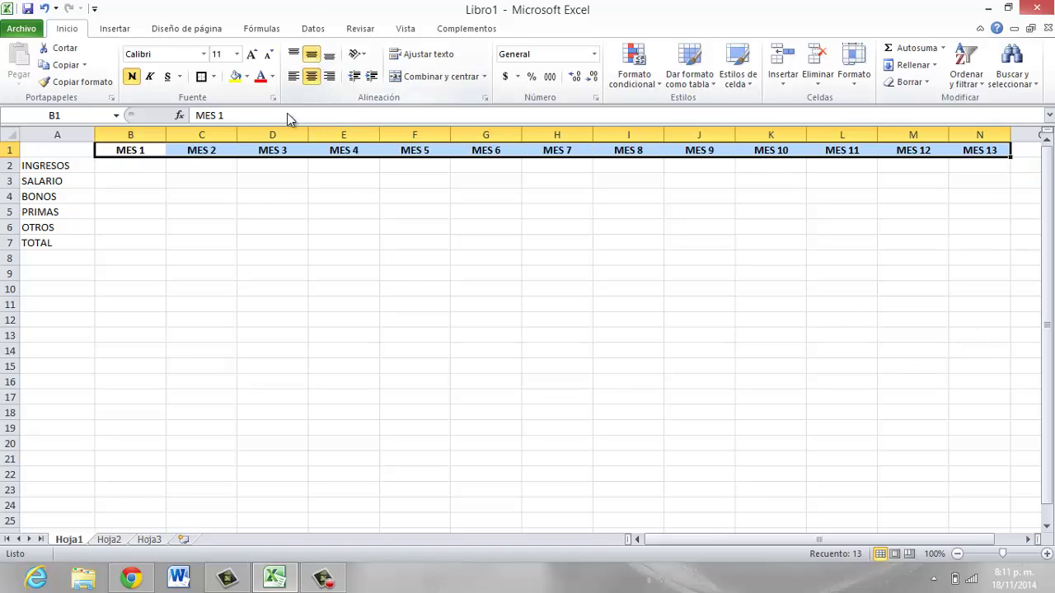
left_click(62, 244)
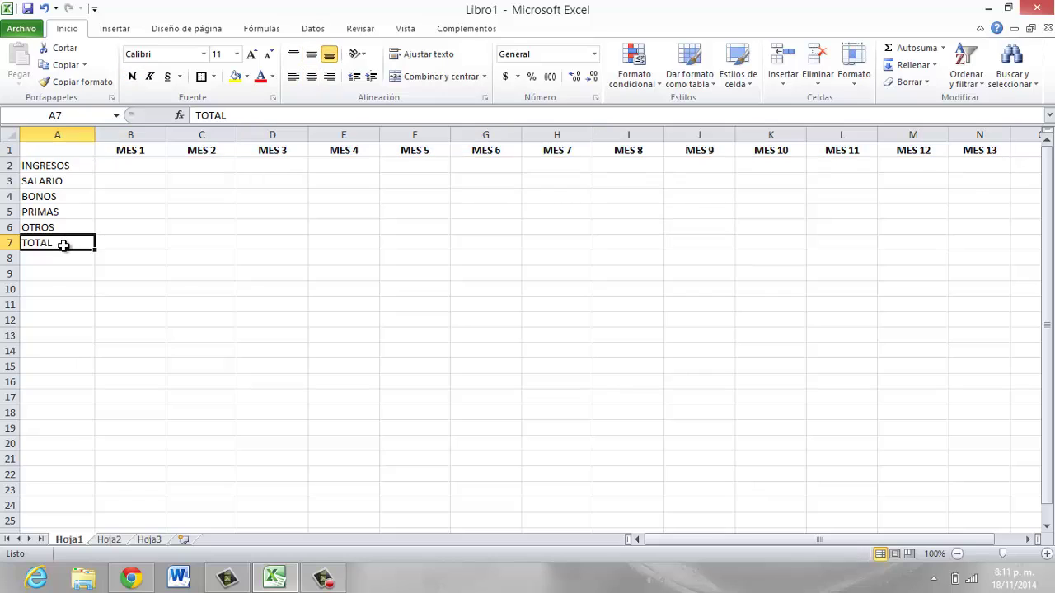
key("ctrl+n")
key("Right")
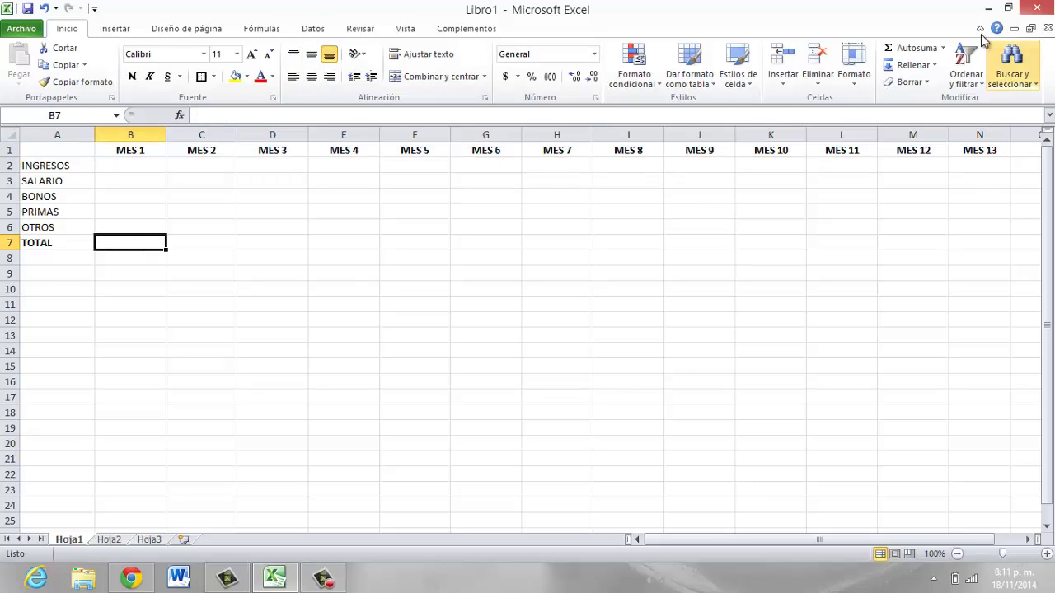
Step: Put a bold SUMA of B2:B6 in B7 and copy it across C7:M7
left_click(898, 56)
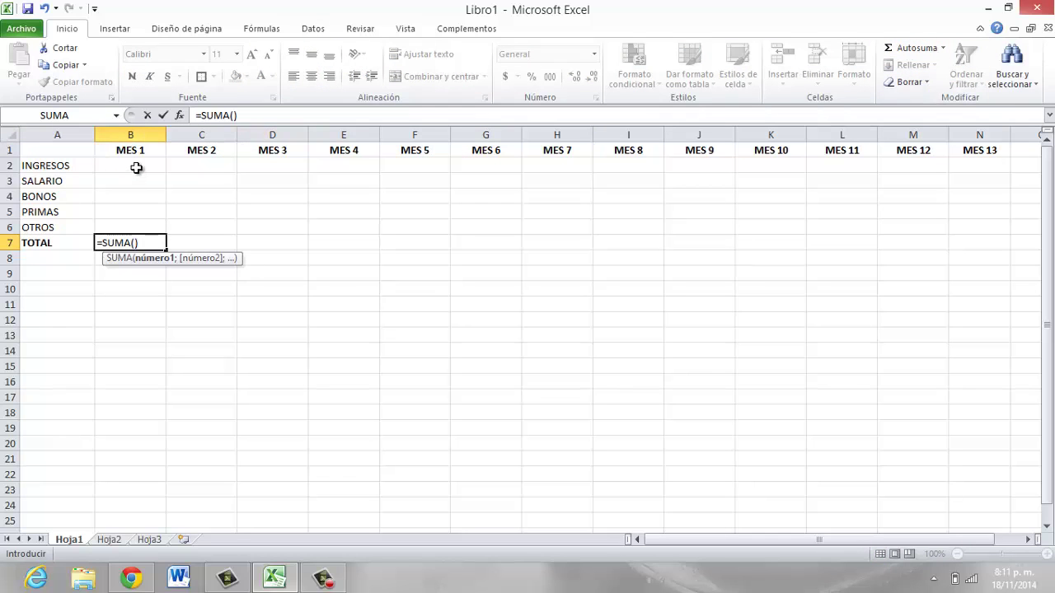
mouse_move(136, 167)
left_mouse_down()
mouse_move(171, 228)
mouse_move(125, 222)
left_mouse_up()
key("Return")
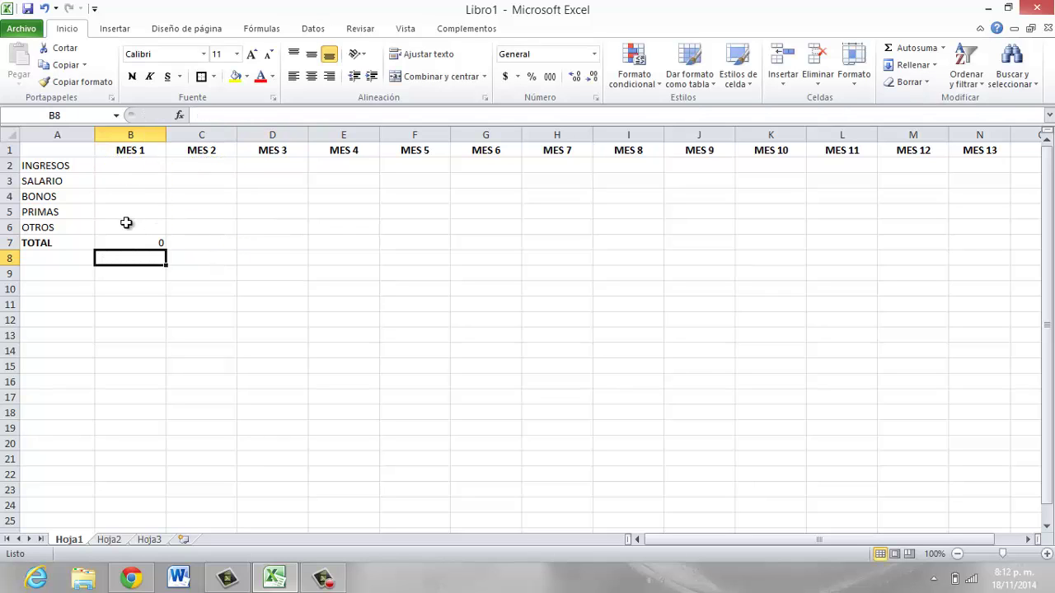
key("Up")
key("ctrl+n")
key("ctrl+c")
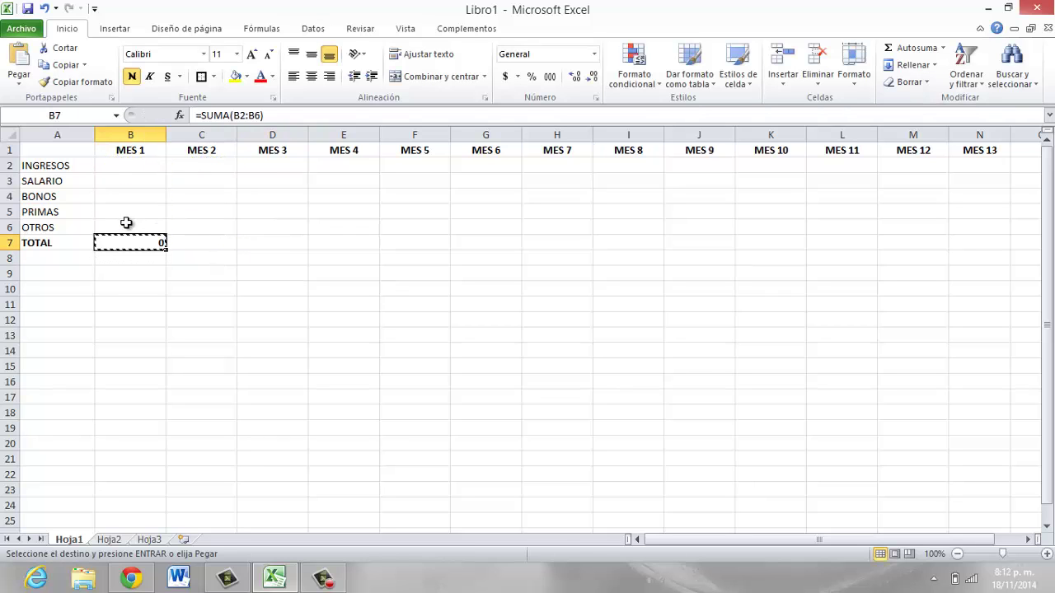
key("Right")
key("shift+Right")
key("shift+Right")
key("shift+Right")
key("shift+Right")
key("shift+Right")
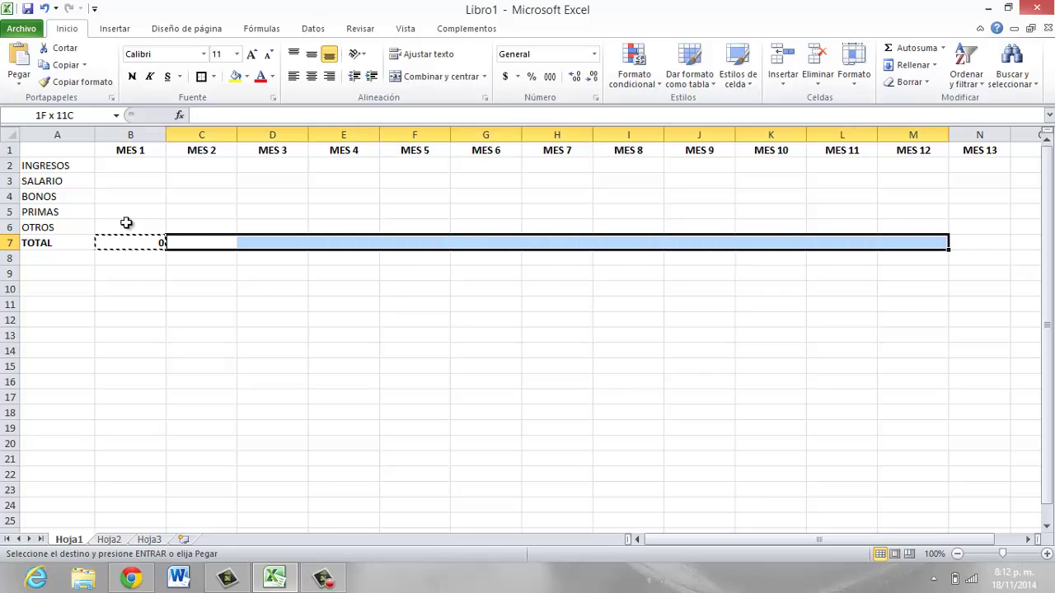
key("shift+Right")
key("shift+Left")
key("Return")
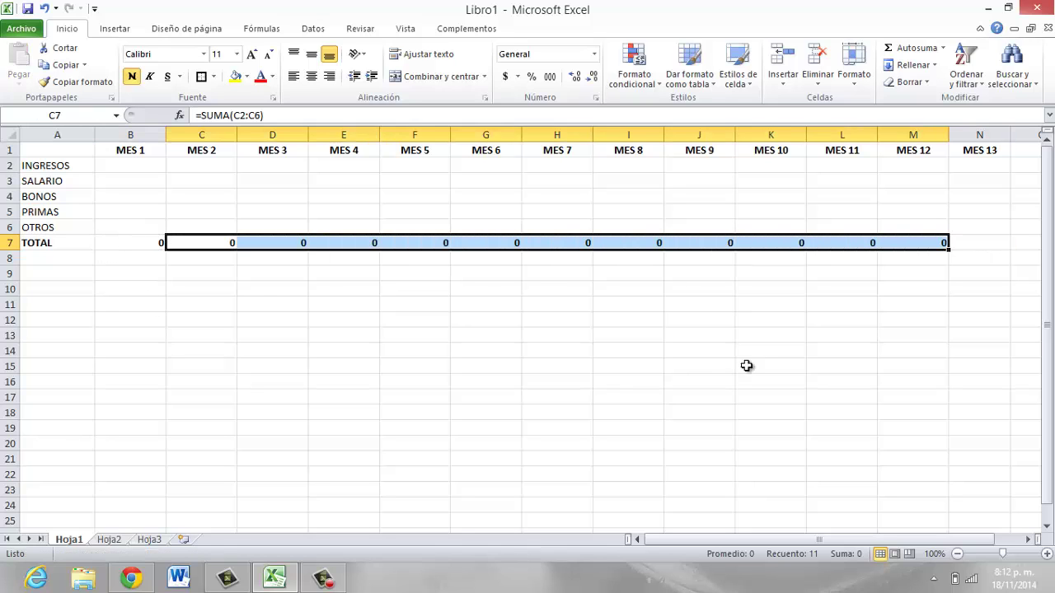
Step: Delete the MES 13 heading in N1 and select the income table A1:M7
left_click(972, 155)
key("Delete")
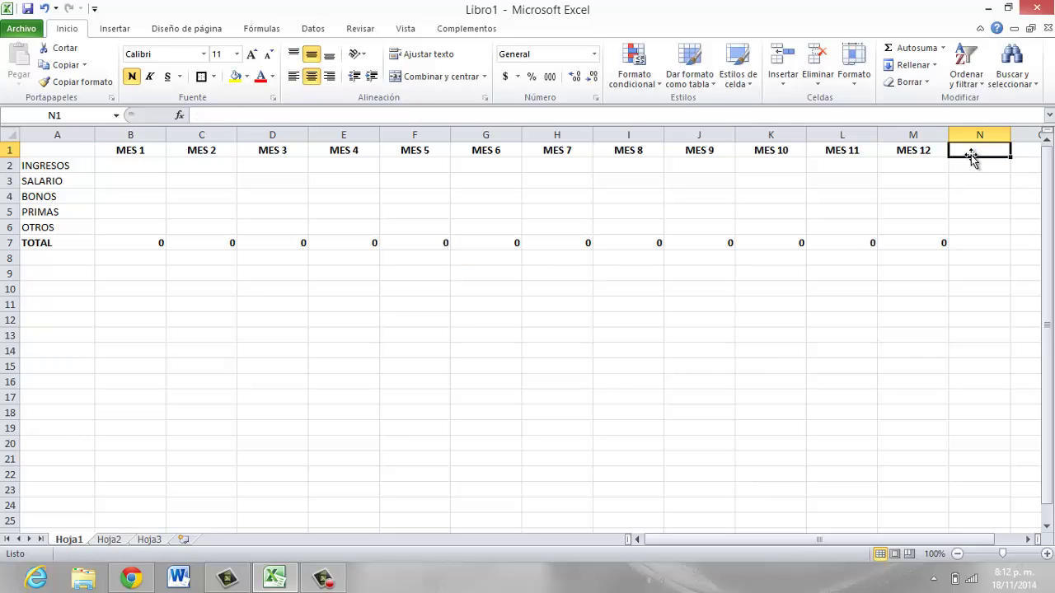
key("Left")
key("shift+Left")
key("shift+Down")
key("shift+Down")
key("shift+Down")
key("shift+Down")
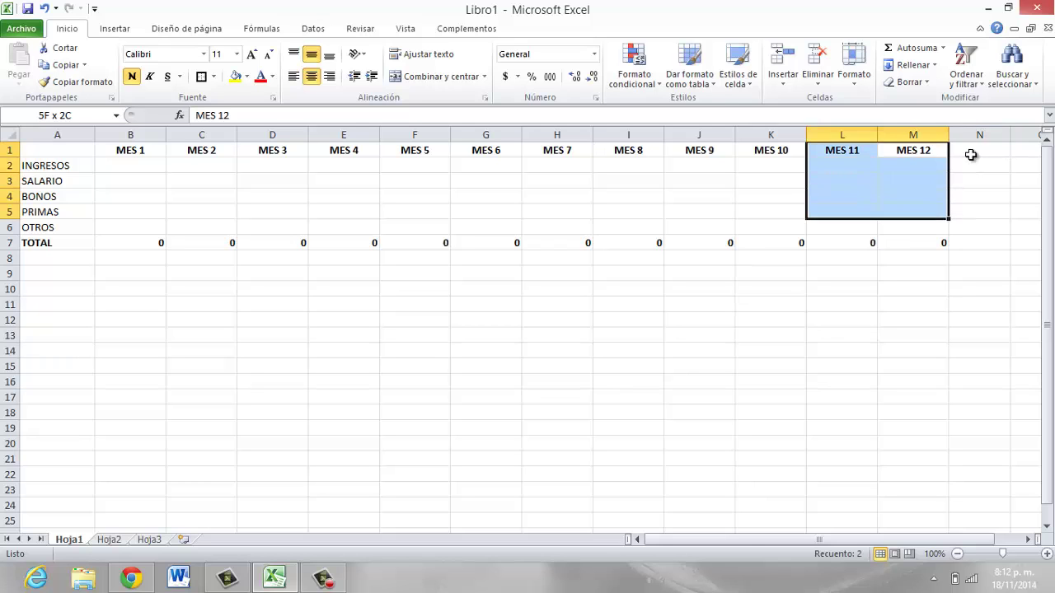
key("shift+Down")
key("shift+Down")
key("shift+Left")
key("shift+Left")
key("shift+Left")
key("shift+Left")
key("shift+Left")
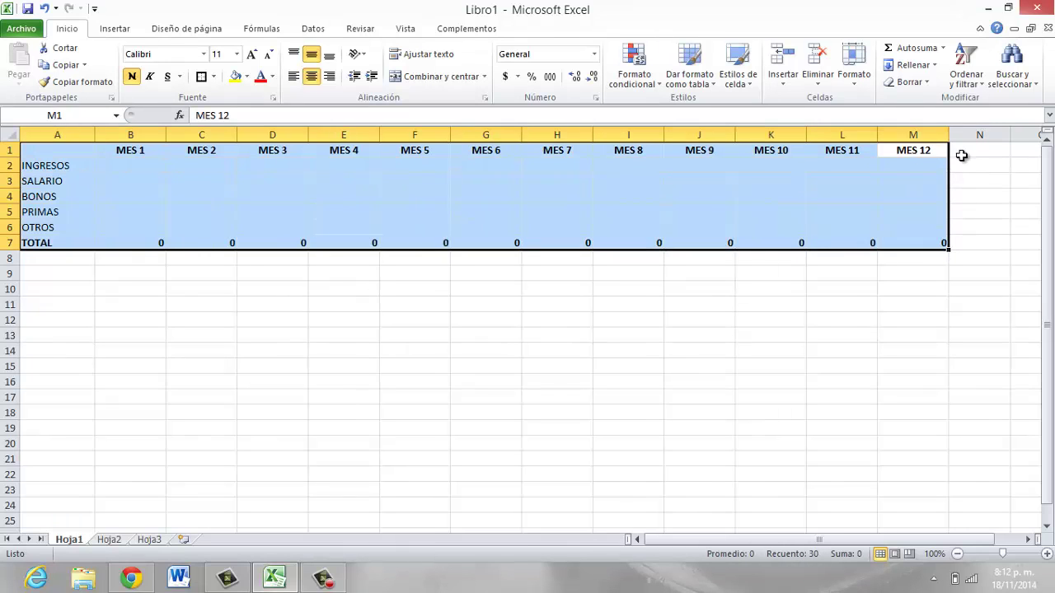
Step: Apply all borders and a thick outside border to the income table
left_click(214, 76)
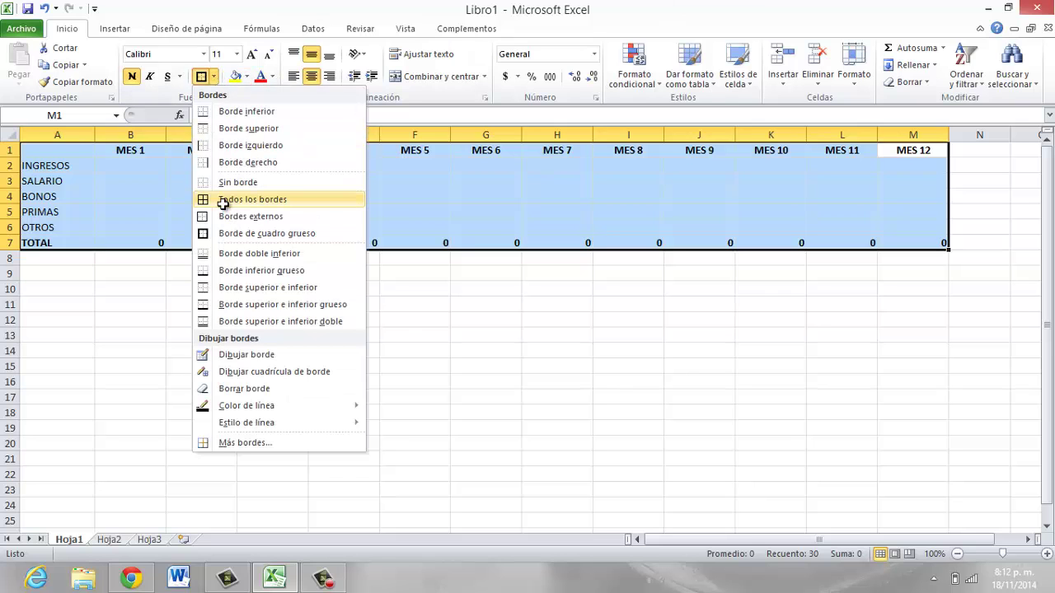
left_click(226, 201)
left_click(213, 77)
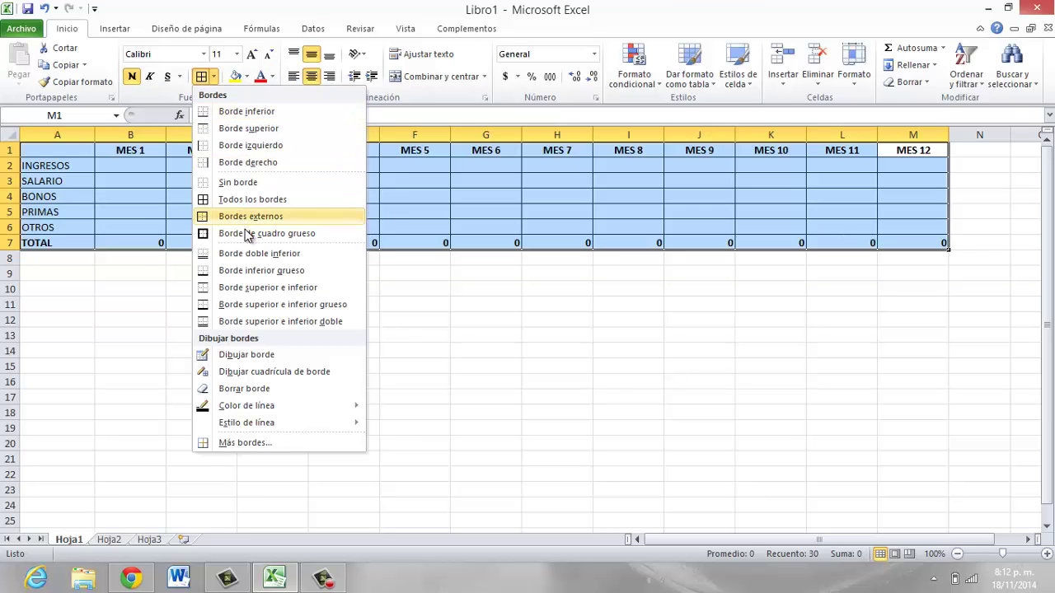
left_click(239, 233)
left_click(124, 170)
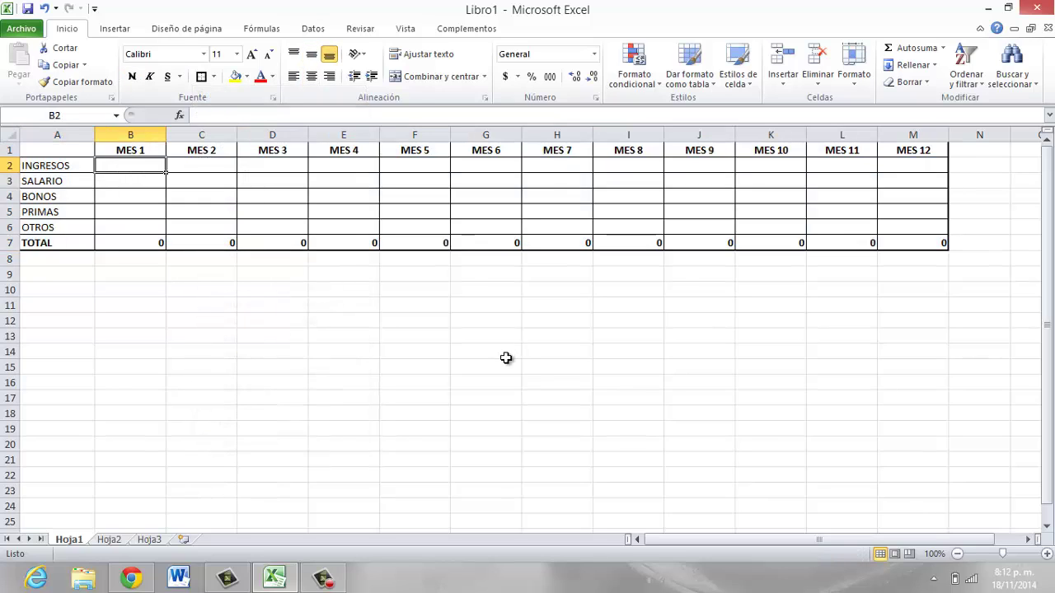
Step: Make the INGRESOS label bold
key("Left")
key("ctrl+n")
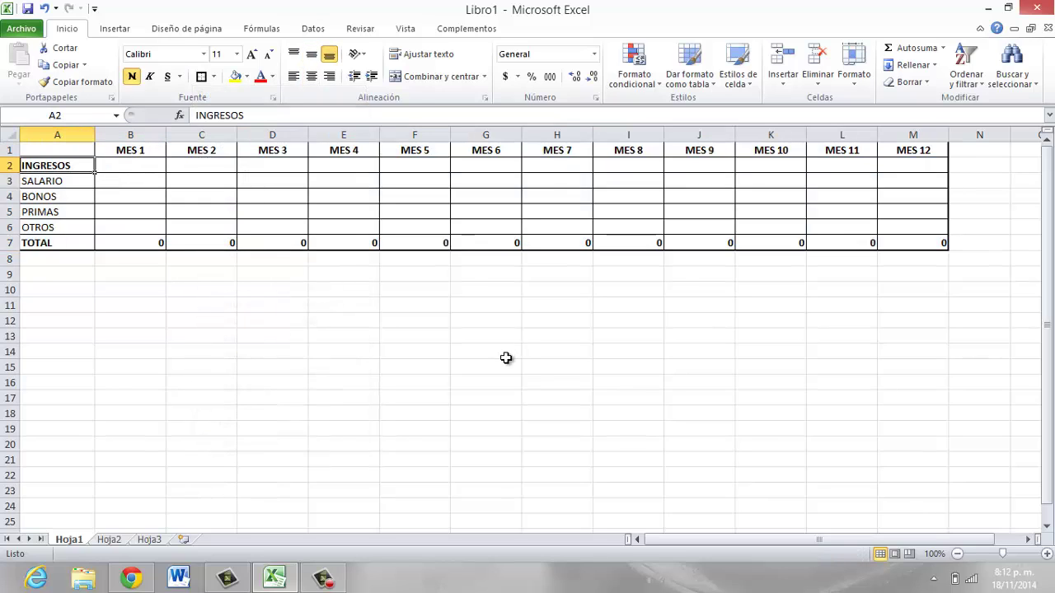
key("Down")
key("Right")
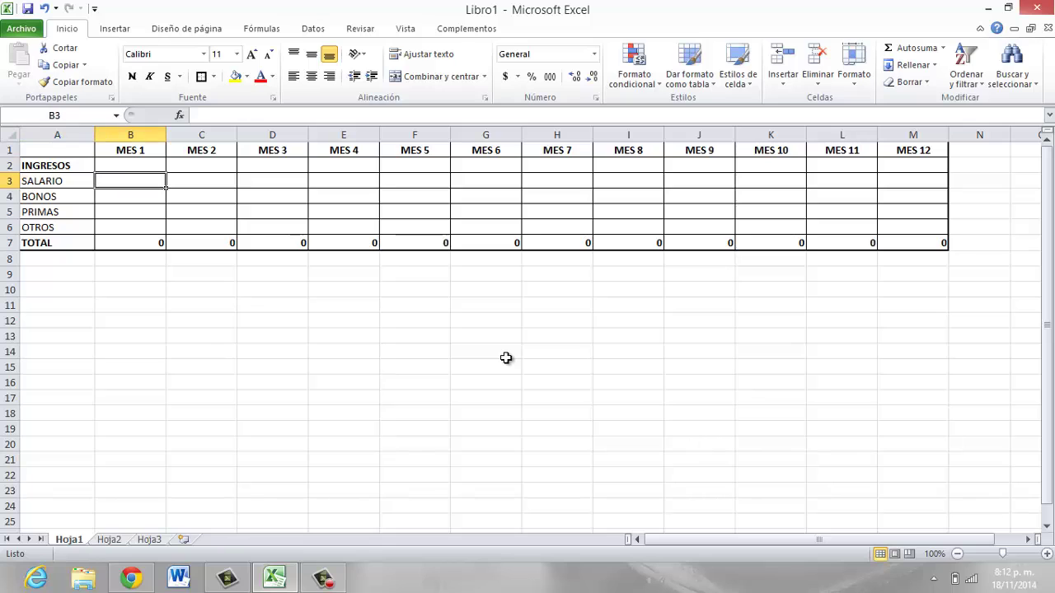
Step: Enter the MES 1 salary of 1.000.000 and apply accounting format to rows 3 to 7
type("100")
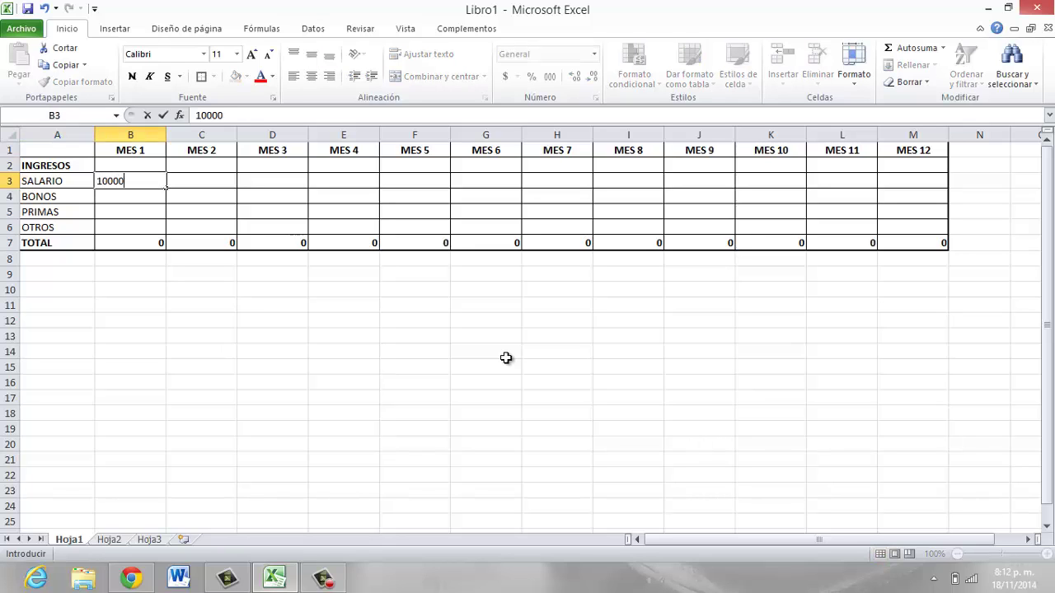
type("00")
key("Return")
key("Up")
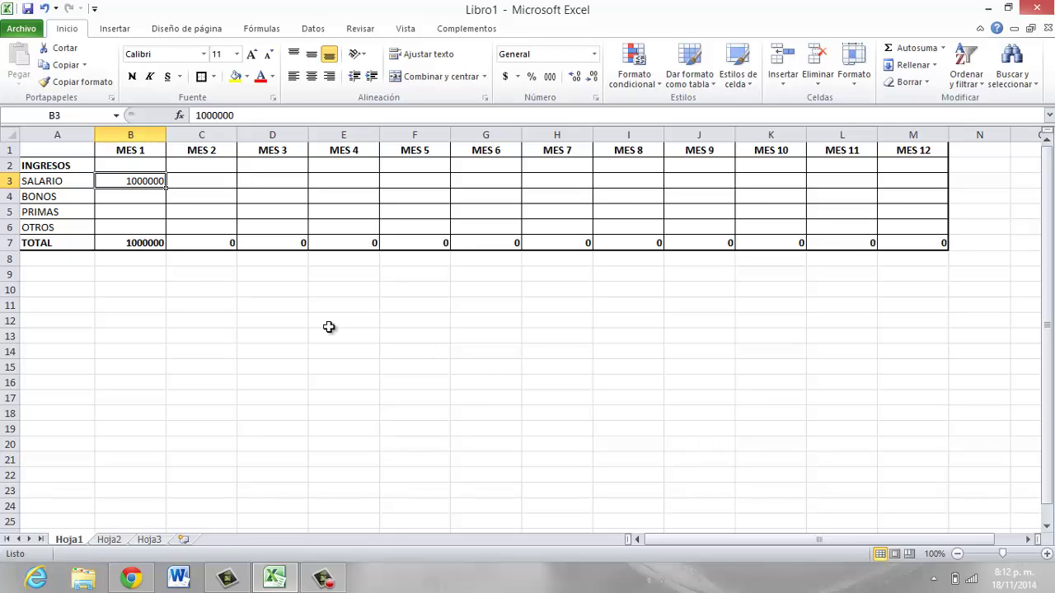
left_click_drag(6, 173, 113, 197)
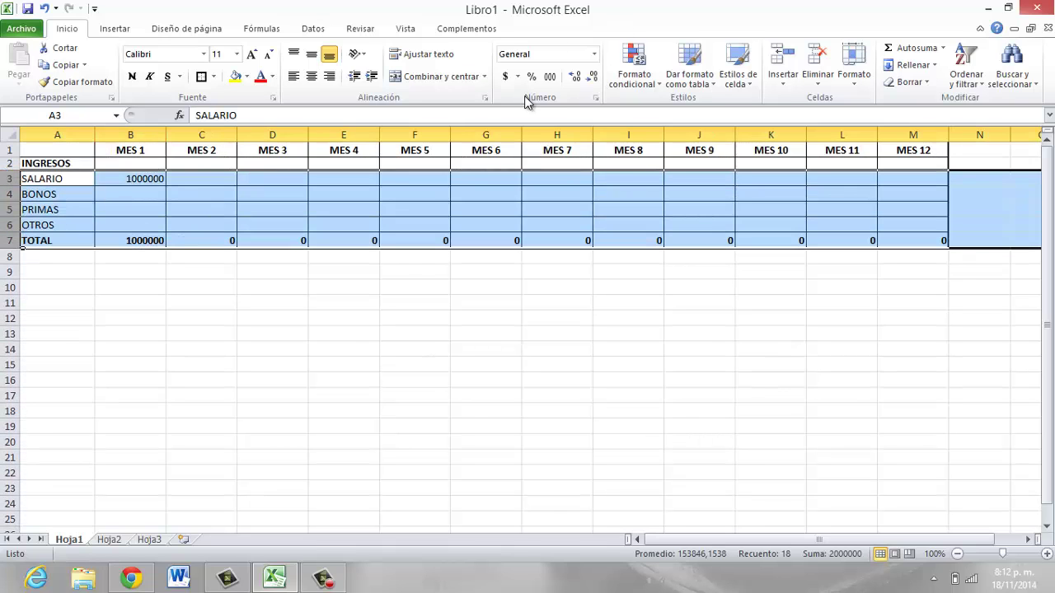
left_click(550, 76)
Step: Copy the MES 1 salary into MES 2 through MES 12 and start the MES 1 bonus entry
left_click(150, 179)
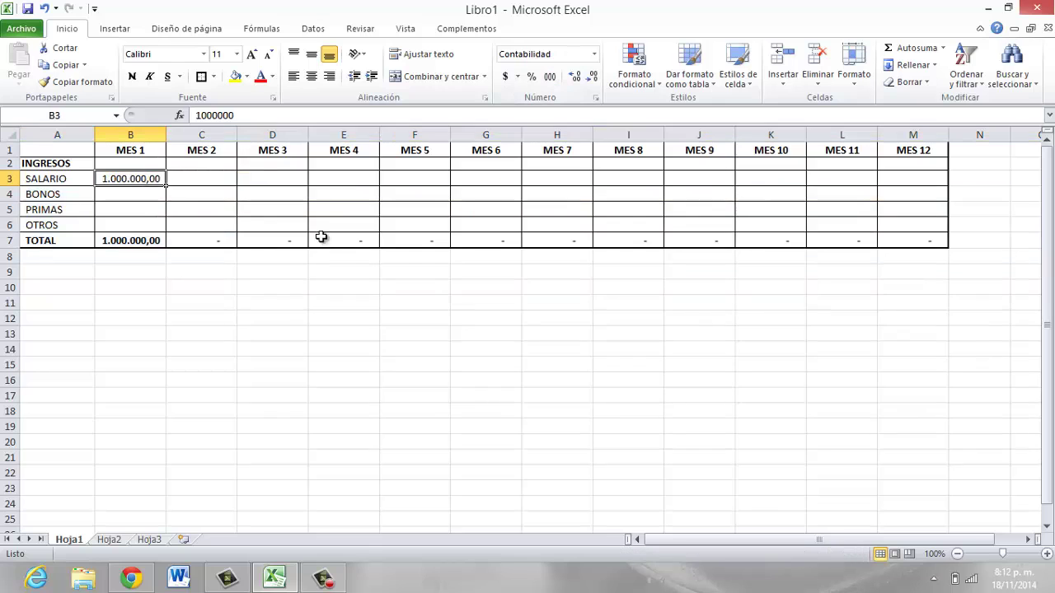
key("ctrl+c")
key("Right")
key("shift+Right")
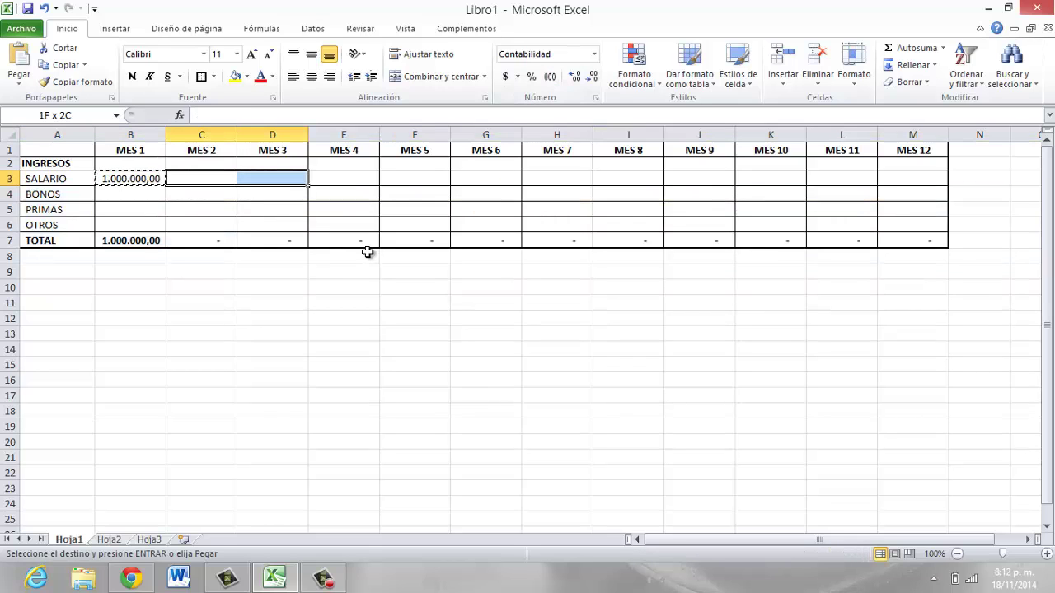
key("shift+Right")
key("shift+Right")
key("shift+Right")
key("shift+Right")
key("Return")
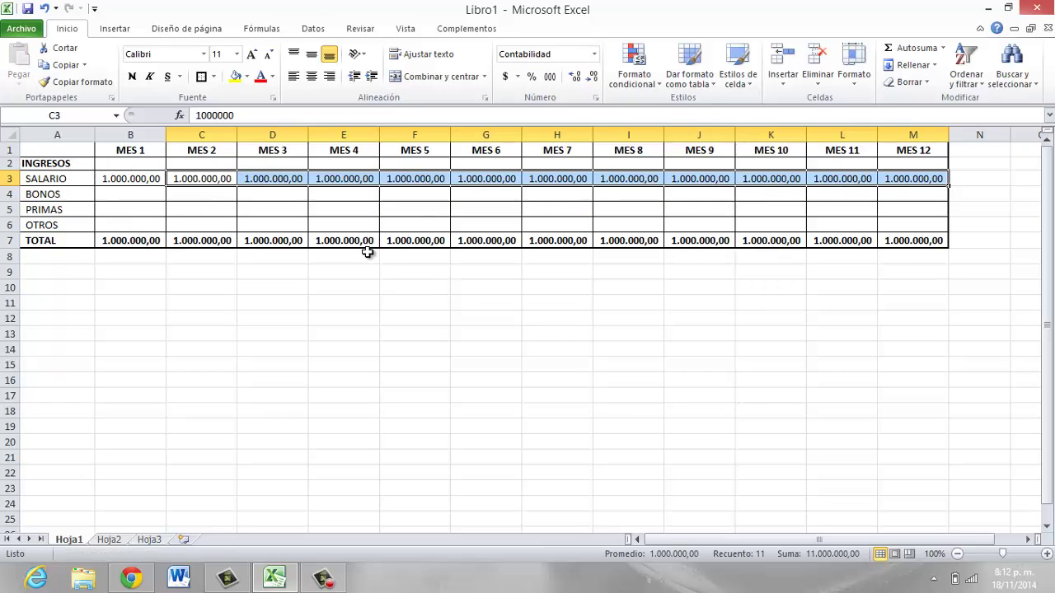
key("Left")
key("Down")
type("1")
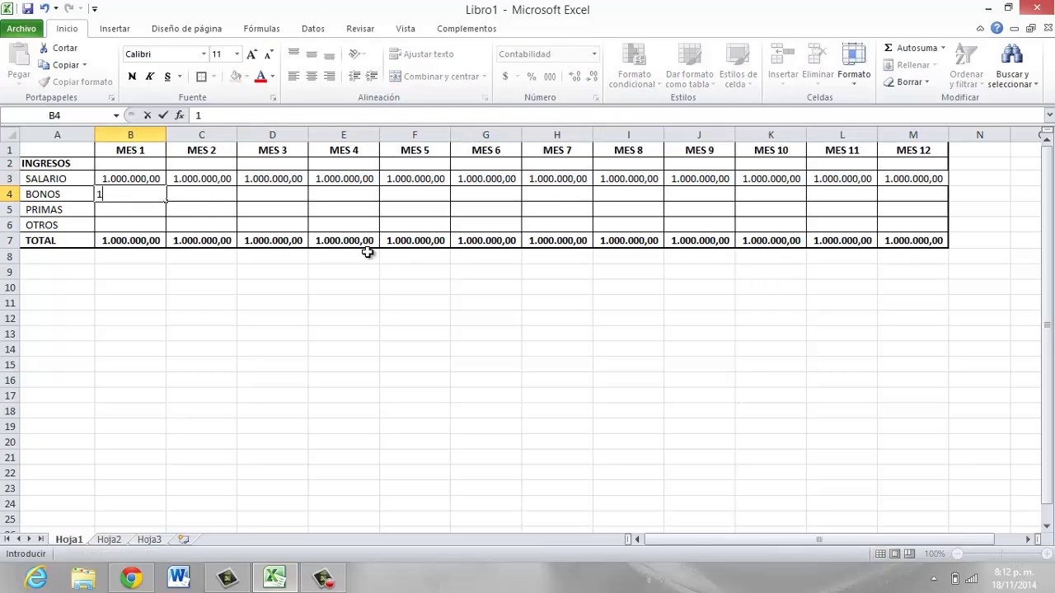
type("5000")
Step: Confirm the 150.000 MES 1 bonus and enter a 500.000 PRIMAS amount for MES 6
key("Return")
key("Right")
key("Right")
key("Right")
key("Right")
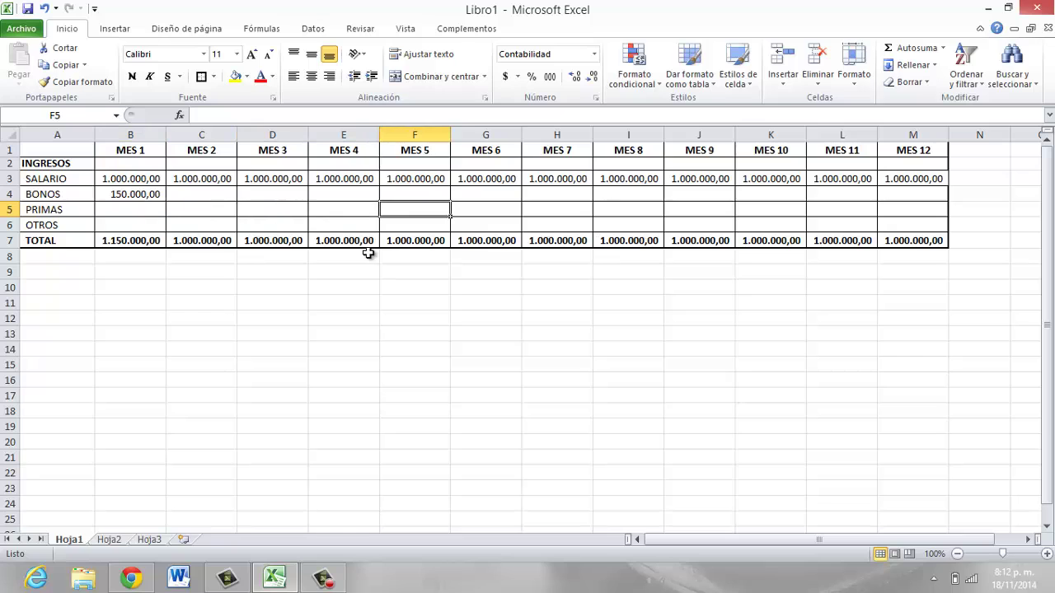
key("Right")
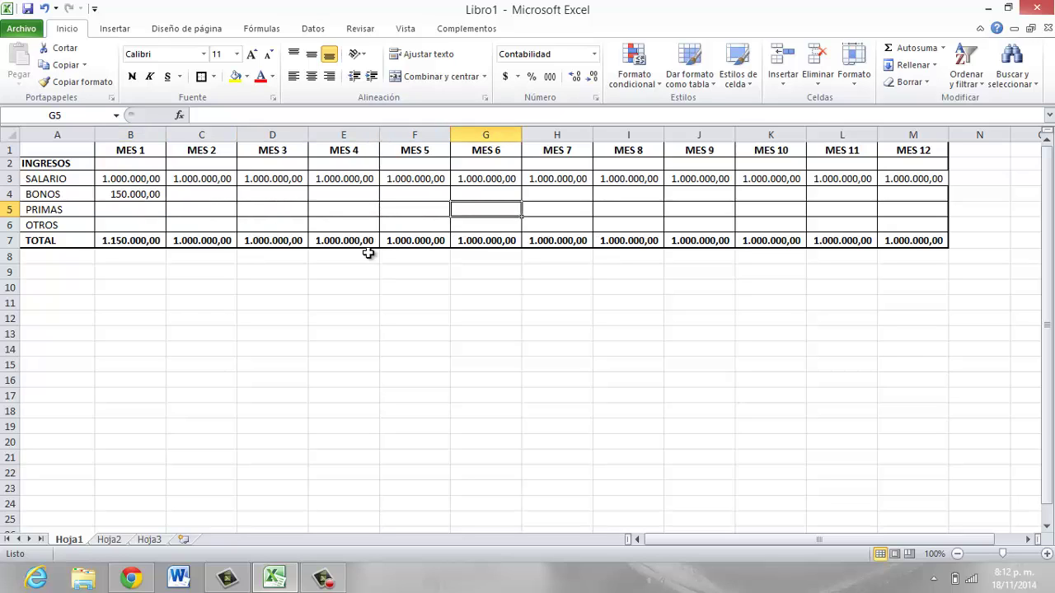
type("5000000")
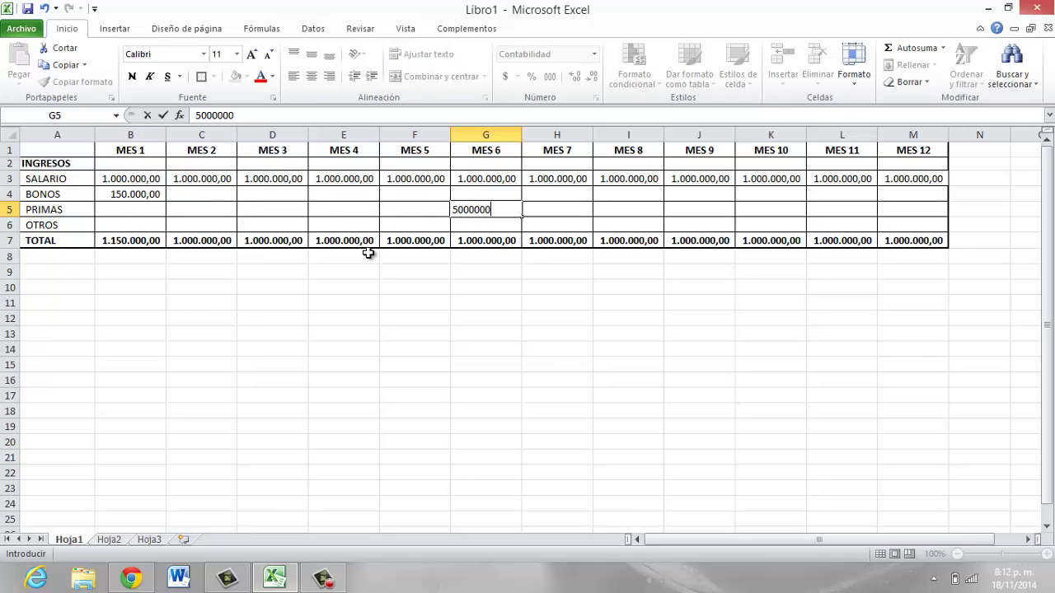
key("Return")
key("Up")
type("5")
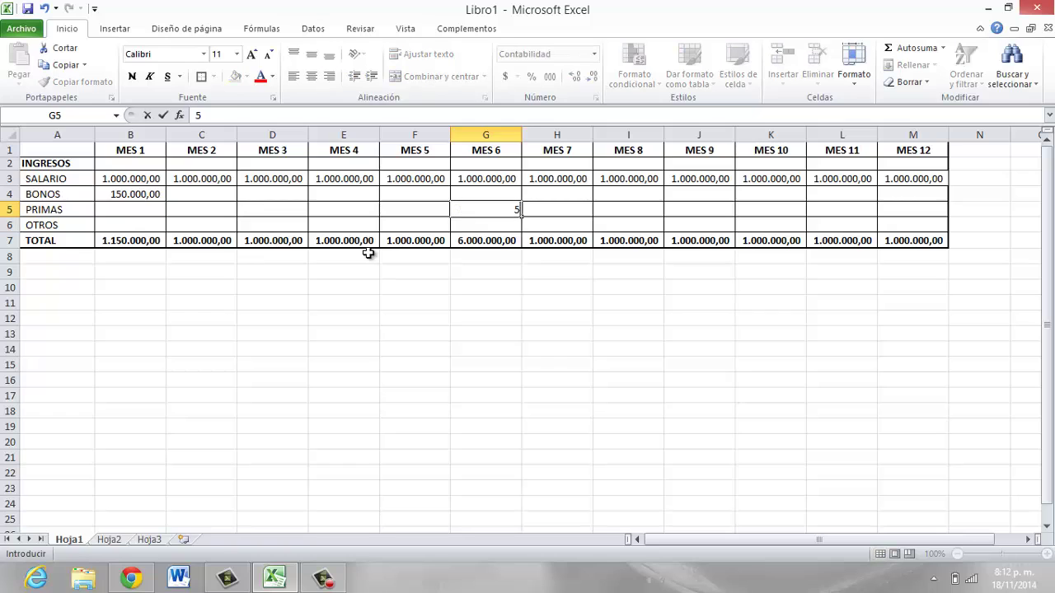
type("00000")
key("Return")
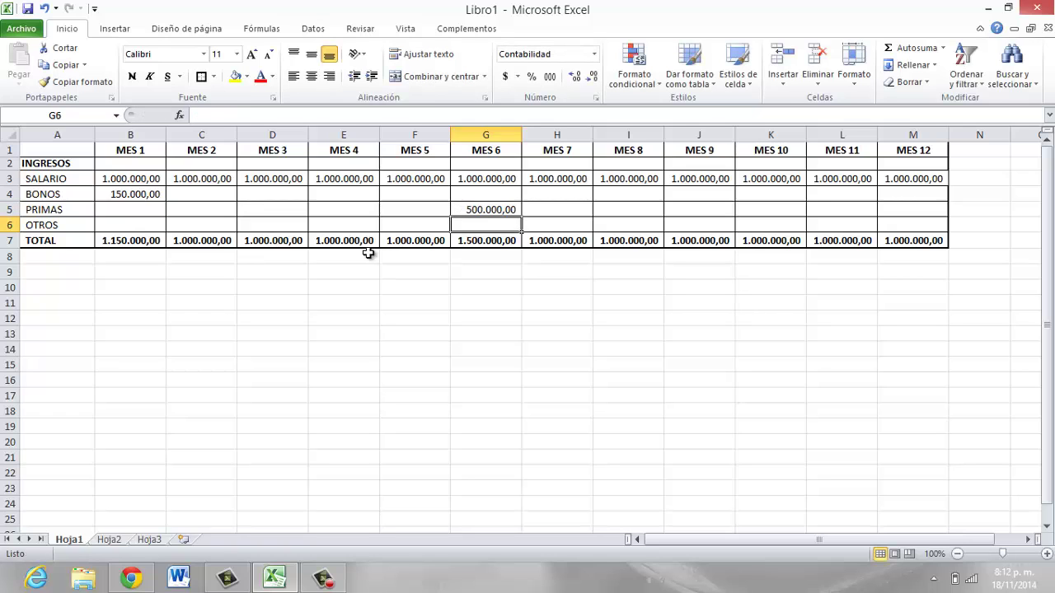
Step: Copy the 500.000 MES 6 premium into MES 12
key("Up")
key("ctrl+c")
key("Right")
key("Right")
key("Right")
key("Right")
key("Right")
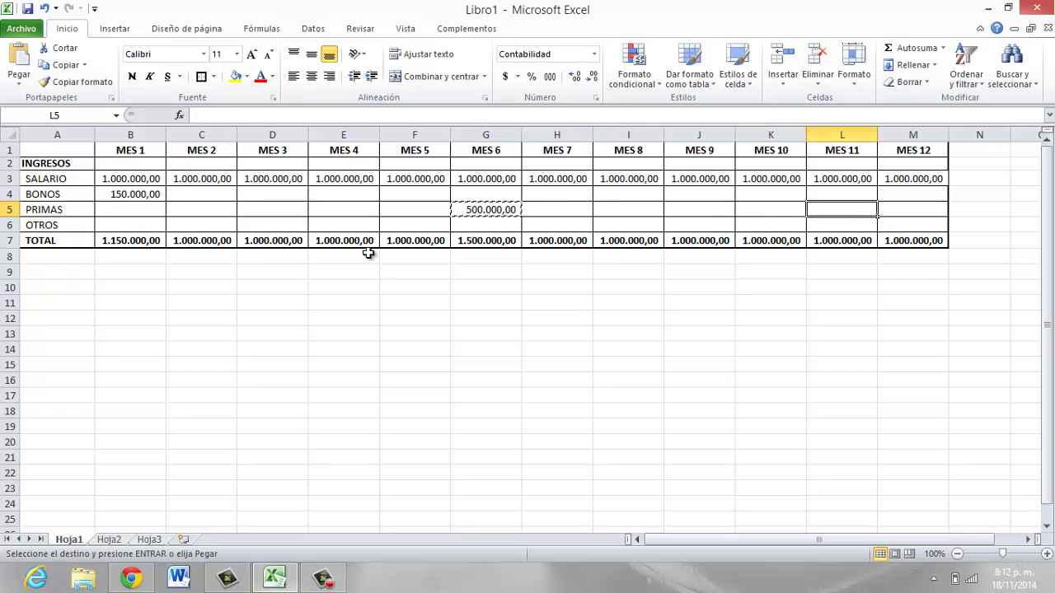
key("Right")
key("ctrl+v")
key("Return")
Step: Enter OTROS of 100.000 for MES 1 and copy it across all remaining months
key("Left")
key("Left")
key("Left")
key("Left")
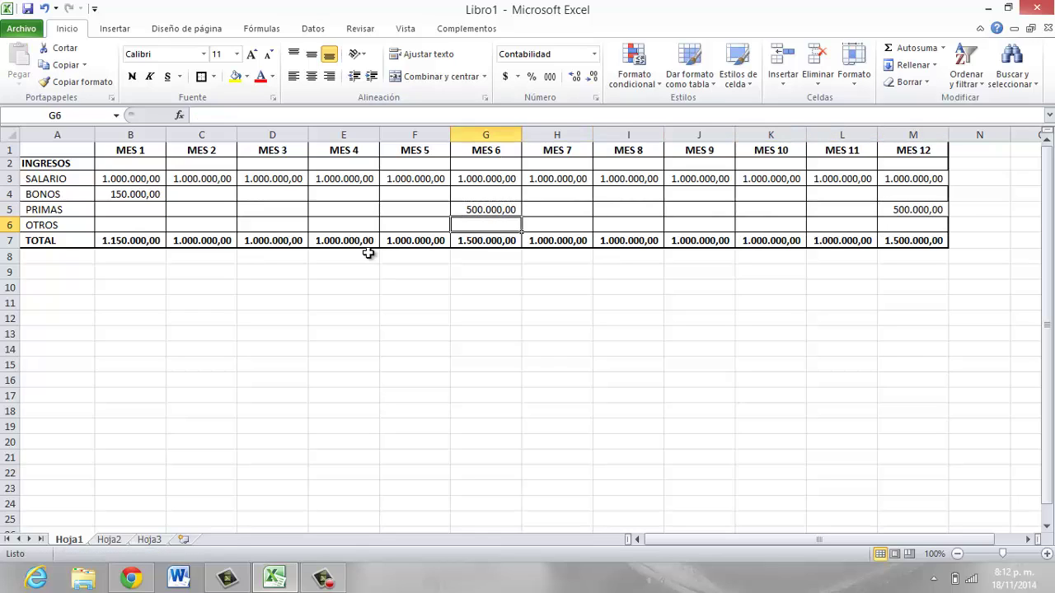
key("Left")
key("Left")
key("Left")
type("1")
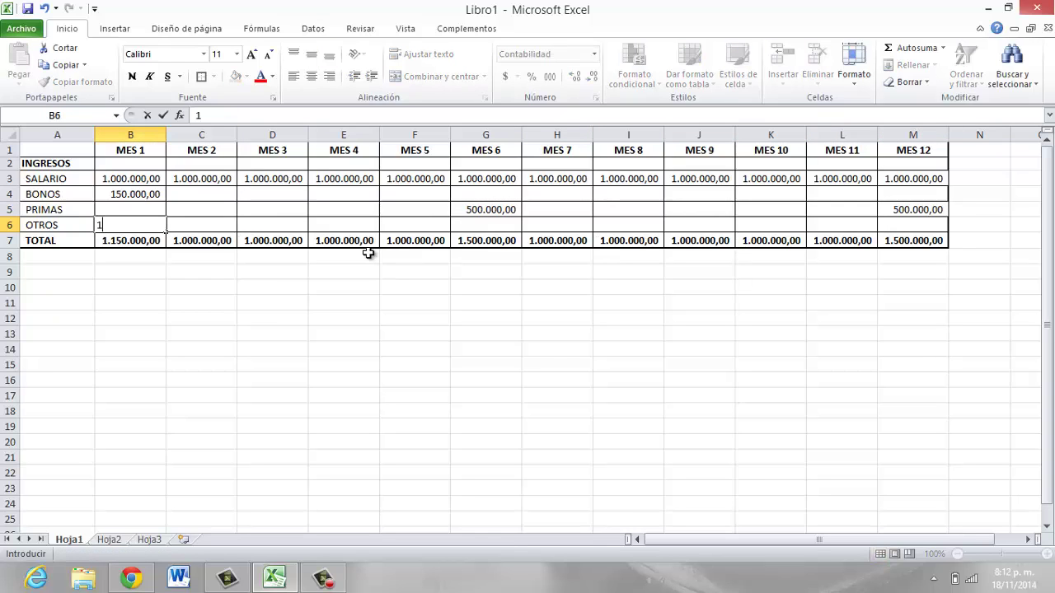
type("00000")
key("Return")
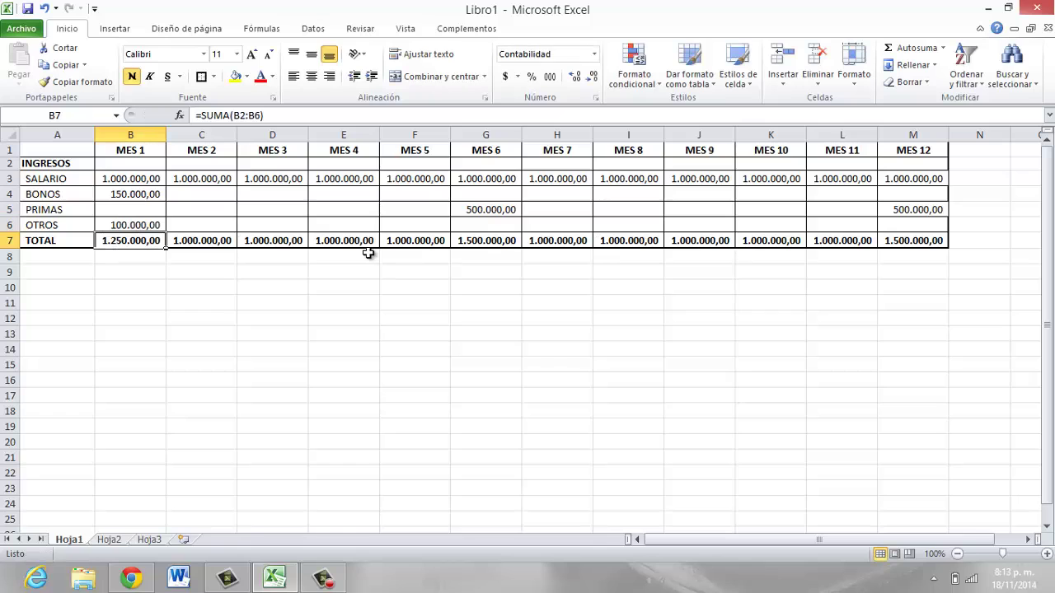
key("Up")
key("ctrl+c")
key("Right")
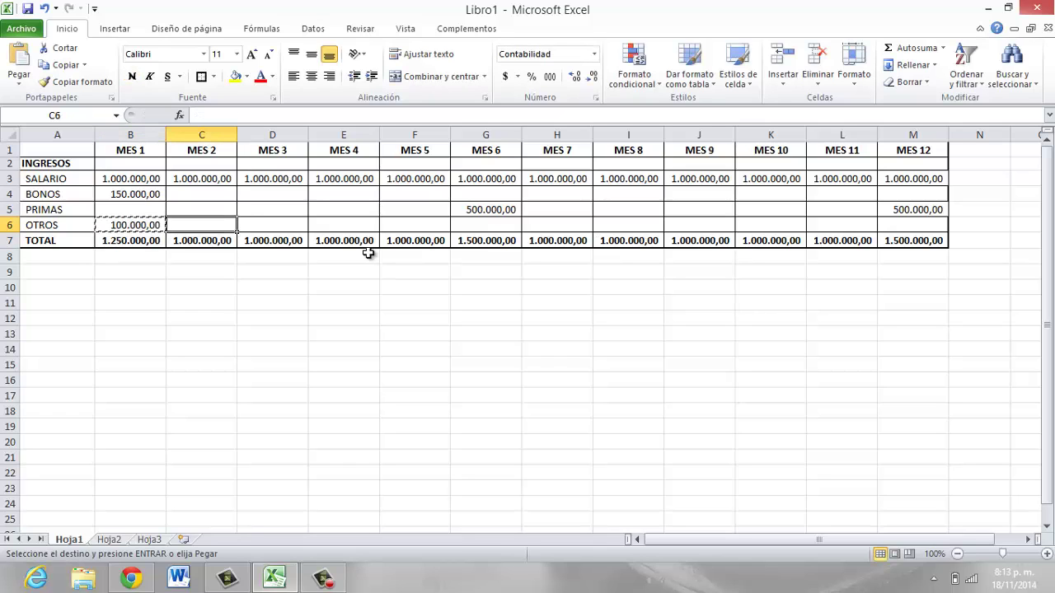
key("shift+Right")
key("shift+Right")
key("shift+Right")
key("shift+Right")
key("shift+Right")
key("shift+Right")
key("shift+Right")
key("shift+Right")
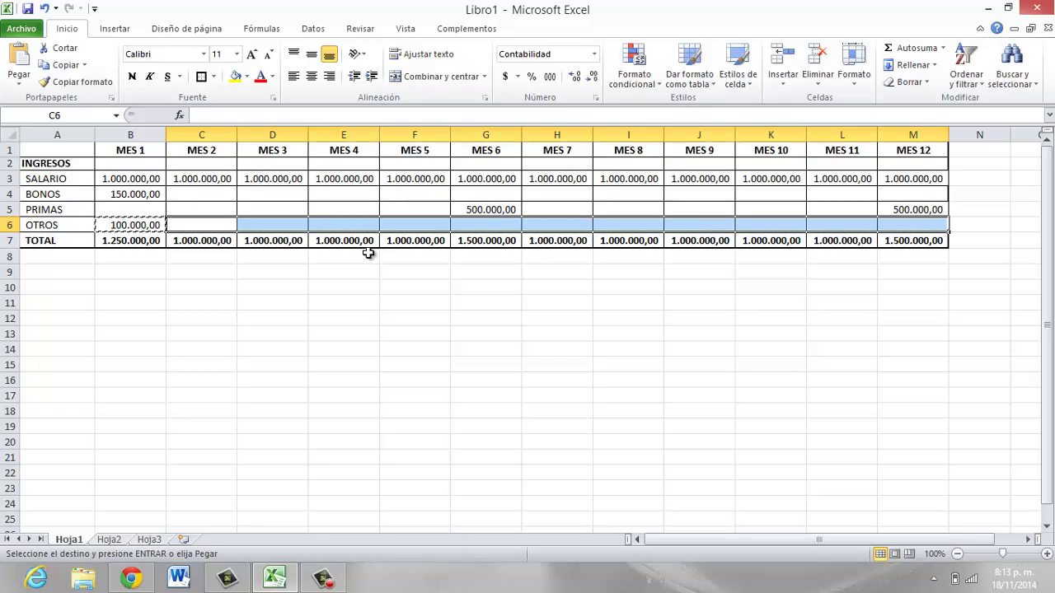
key("Return")
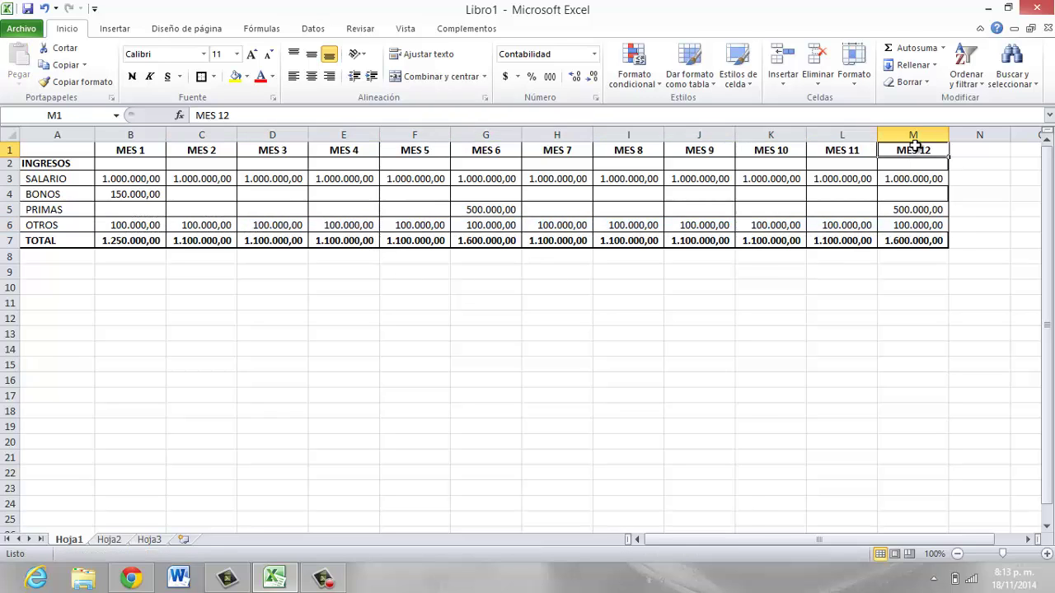
left_click_drag(911, 153, 9, 240)
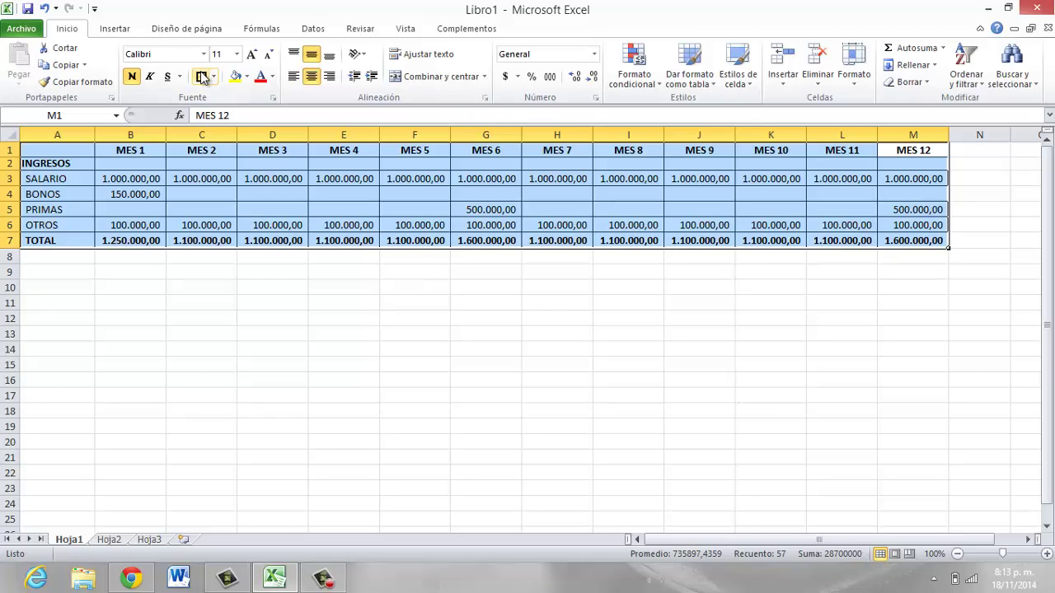
left_click(58, 271)
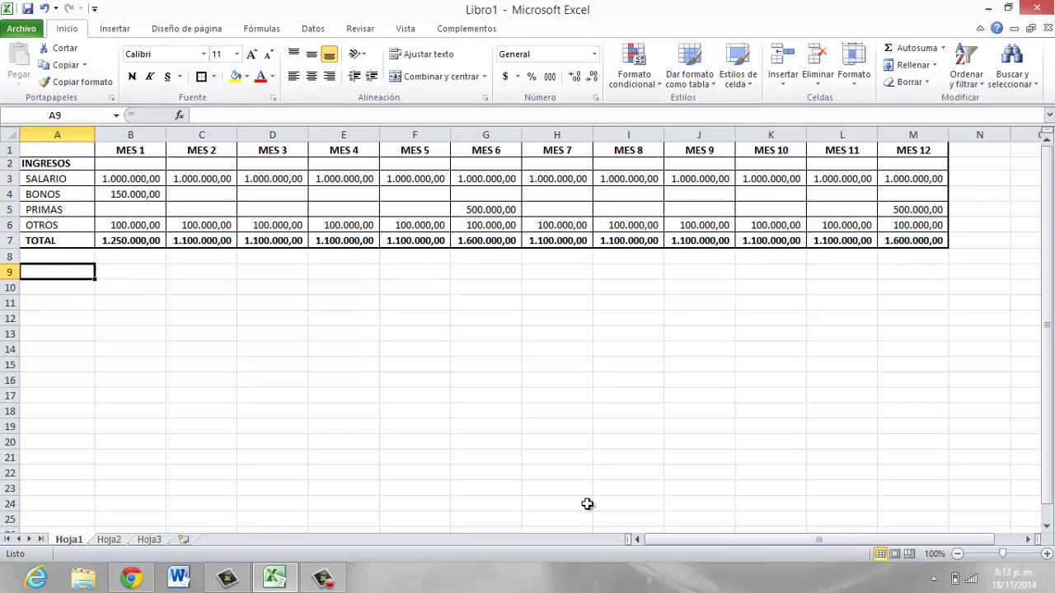
Step: Add a bold EGRESOS heading in A9
type("E")
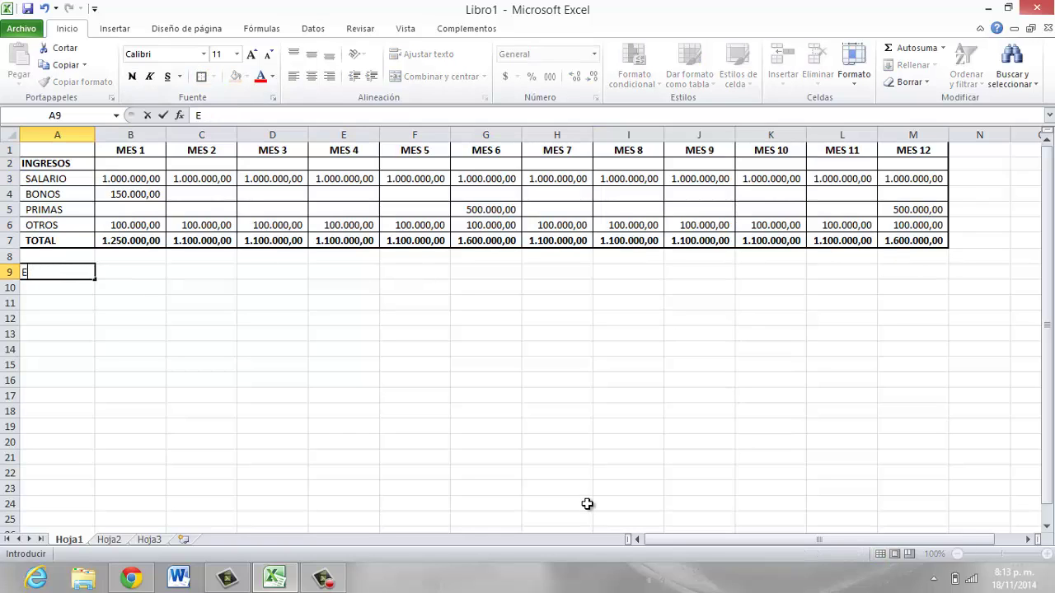
type("GERE")
type("SOS")
key("ctrl+Return")
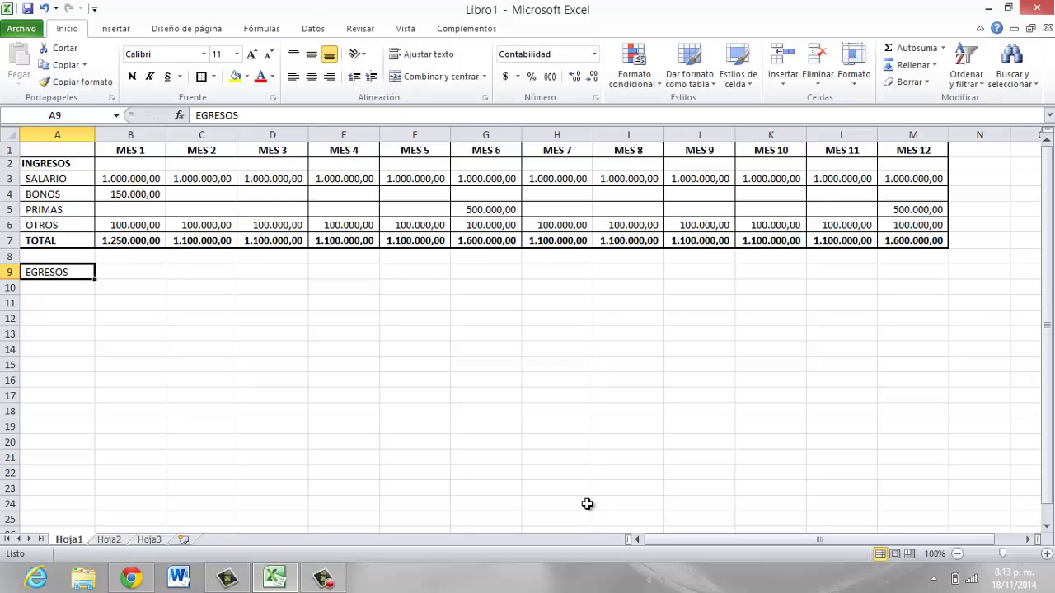
key("ctrl+n")
key("Return")
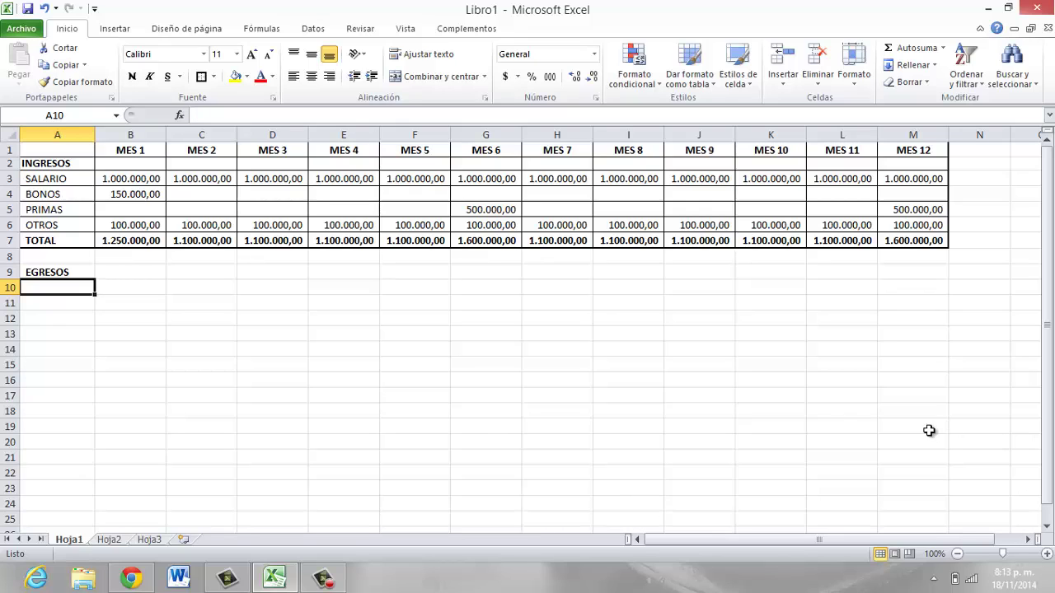
Step: Insert a new narrow empty column A before both tables
right_click(55, 137)
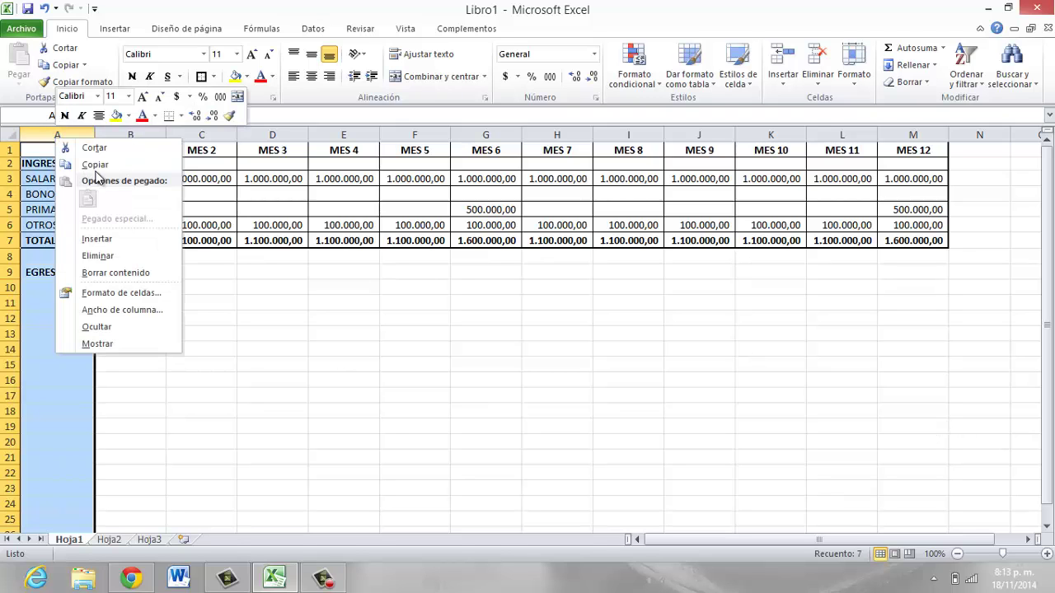
left_click(120, 240)
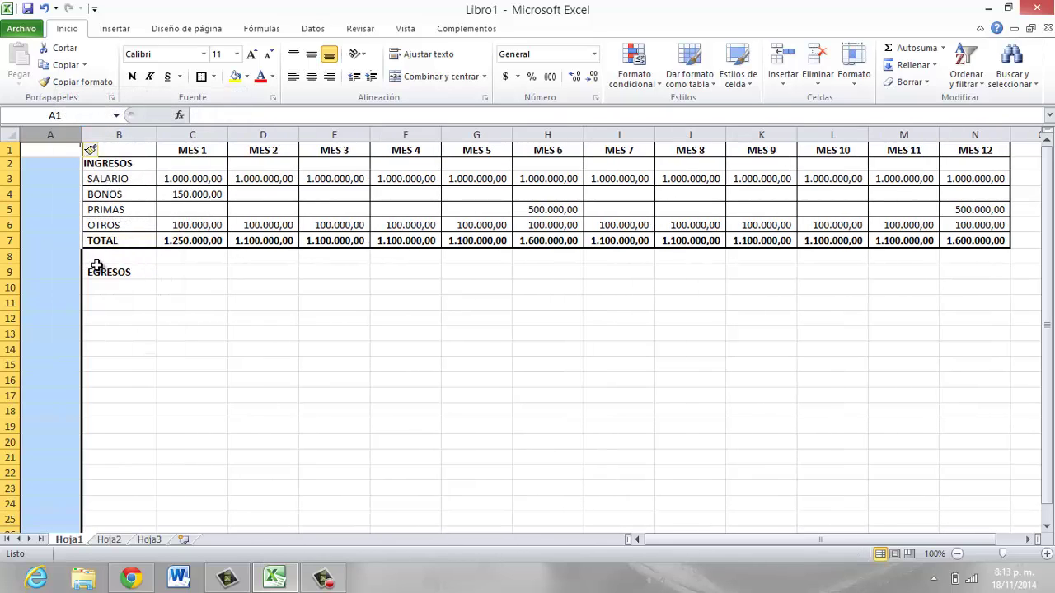
left_click_drag(81, 134, 51, 134)
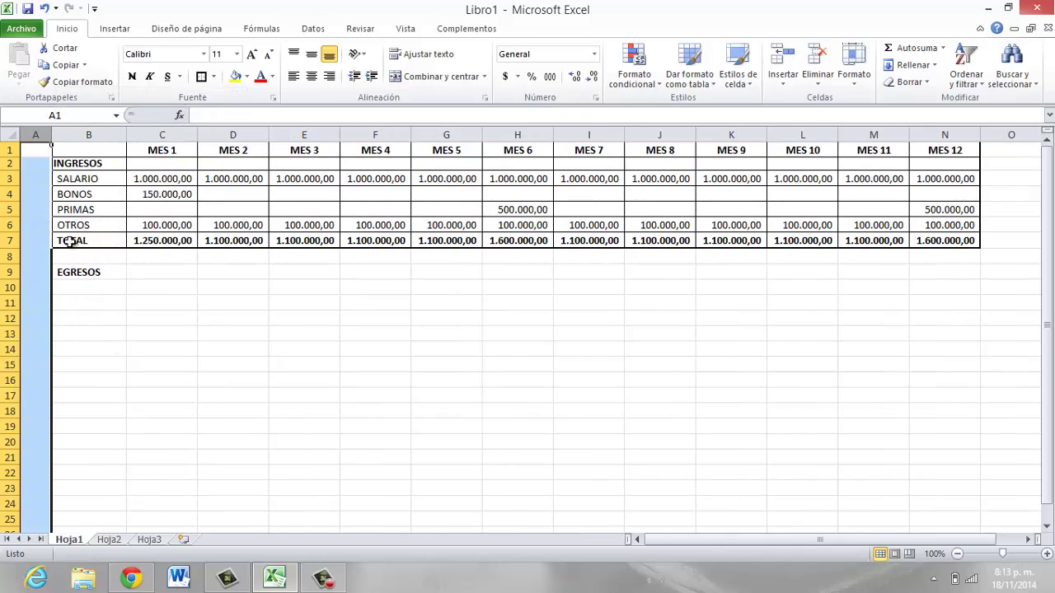
left_click(51, 282)
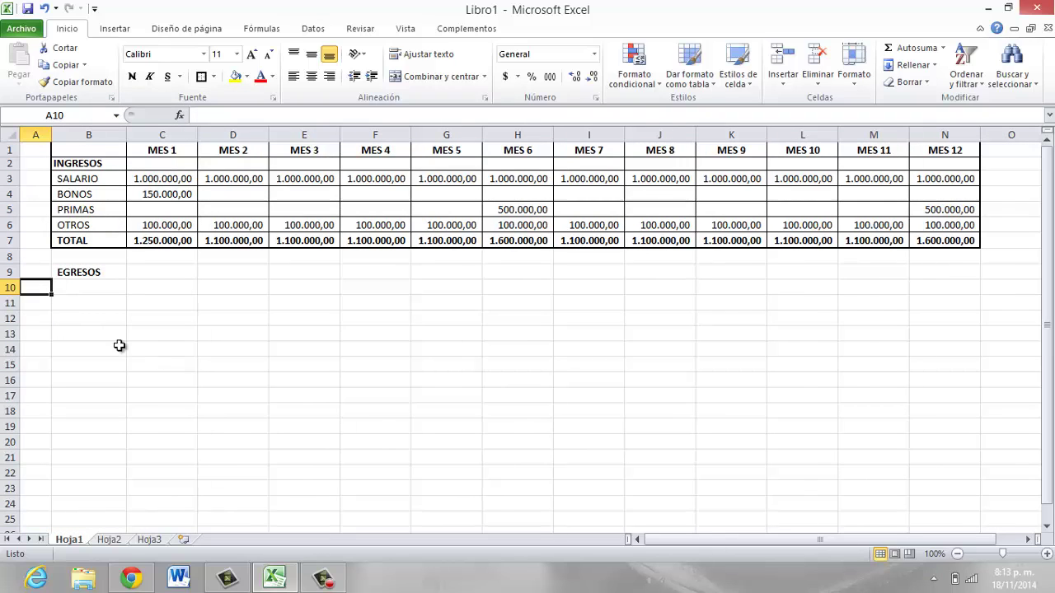
Step: Widen column A and fill PASADO into A10 through A12
left_click_drag(52, 135, 100, 141)
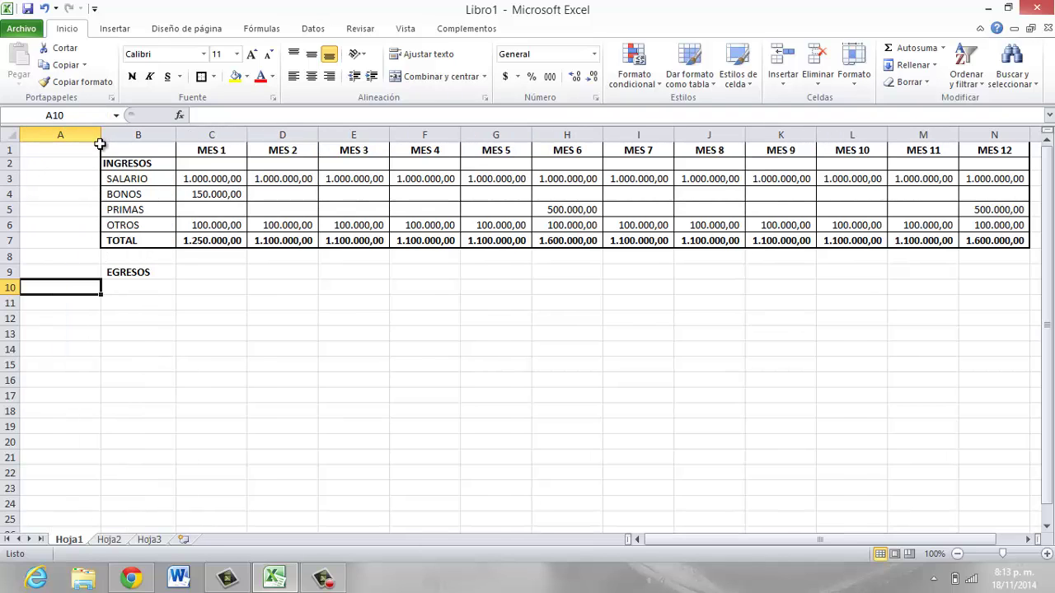
type("PASADO")
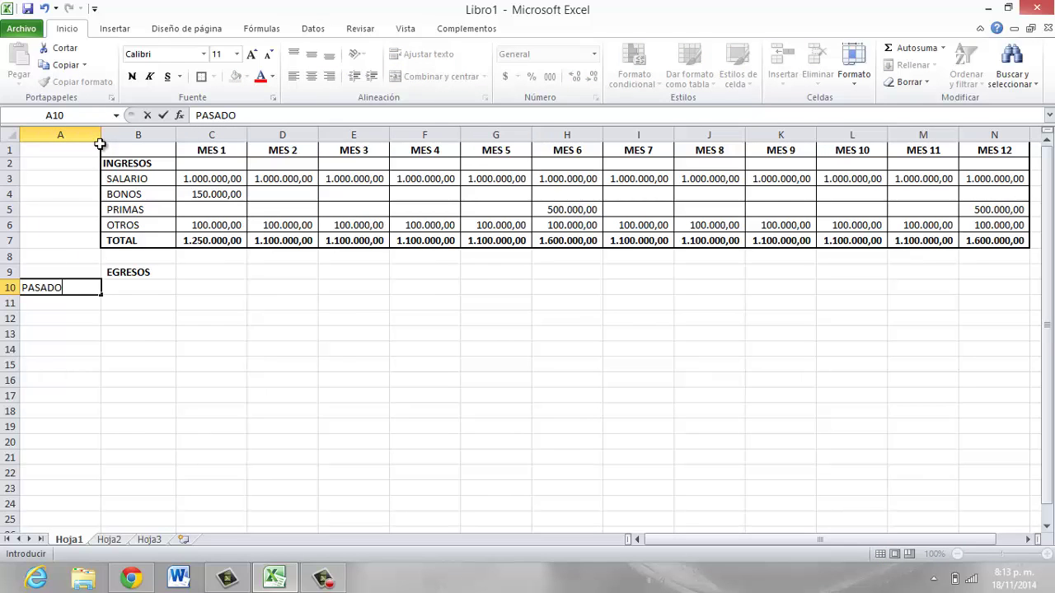
key("ctrl+Return")
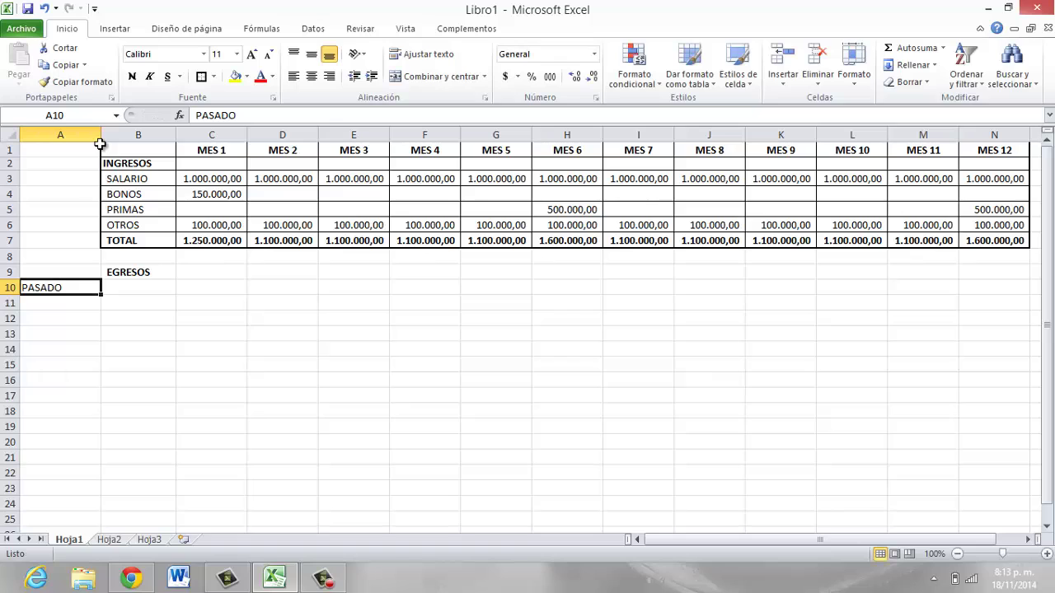
key("ctrl+c")
key("Down")
key("shift+Down")
key("shift+Down")
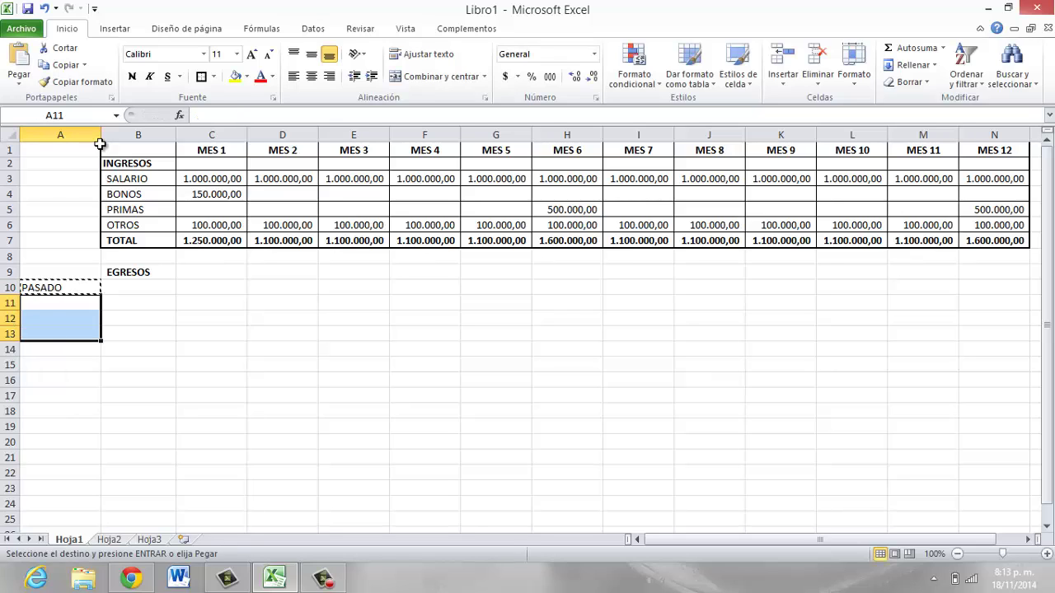
key("Return")
key("Down")
key("Down")
key("Delete")
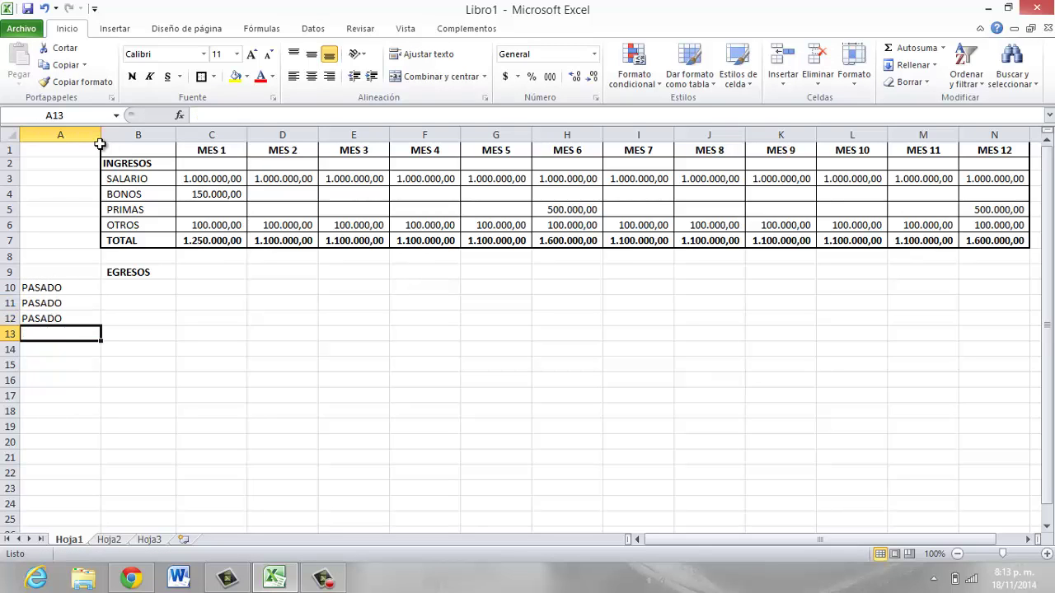
Step: Fill PRESENTE into A13 through A16
type("PRESEN")
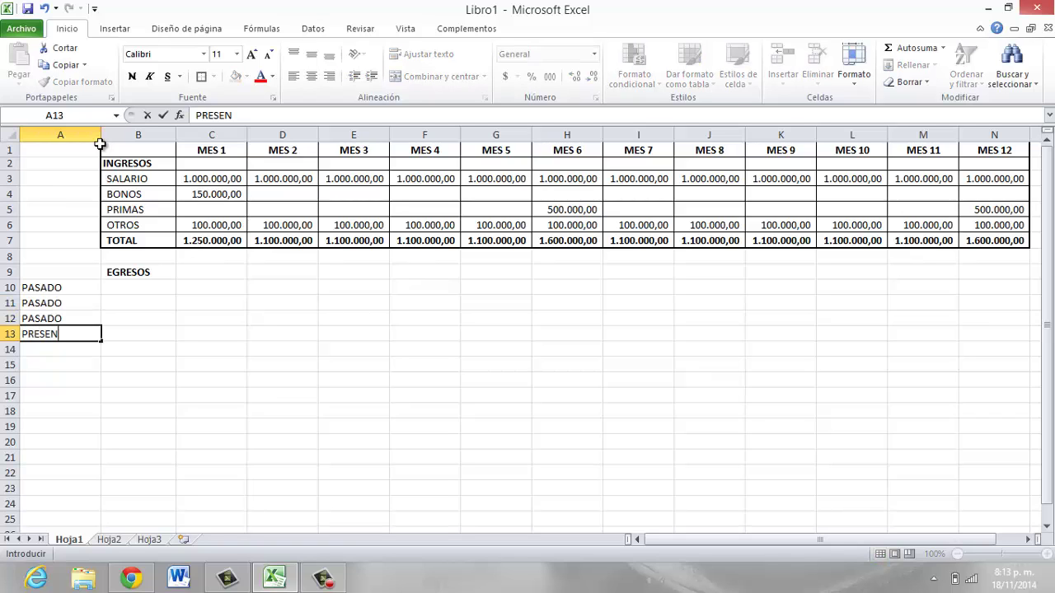
type("TE")
key("ctrl+Return")
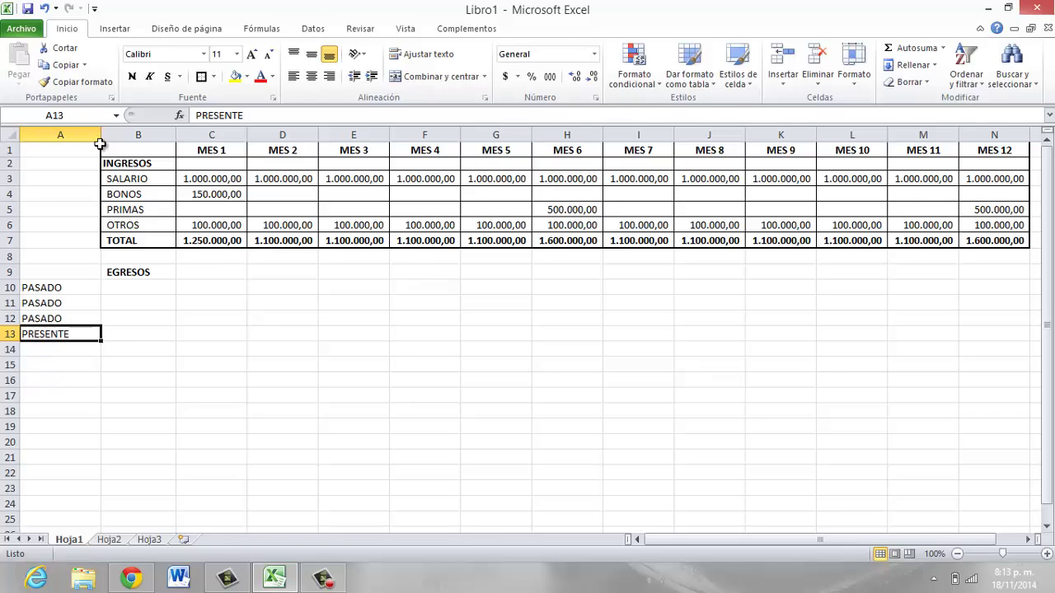
key("ctrl+c")
key("Down")
key("shift+Down")
key("shift+Down")
key("Return")
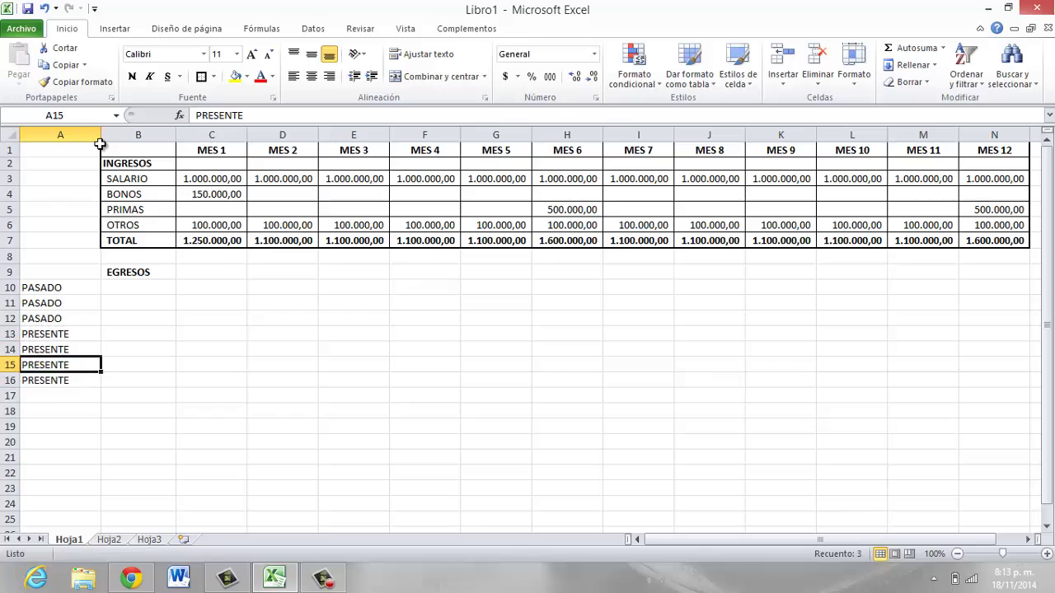
key("Down")
key("Down")
Step: Fill FUTURO into A17 and A18
type("FUT")
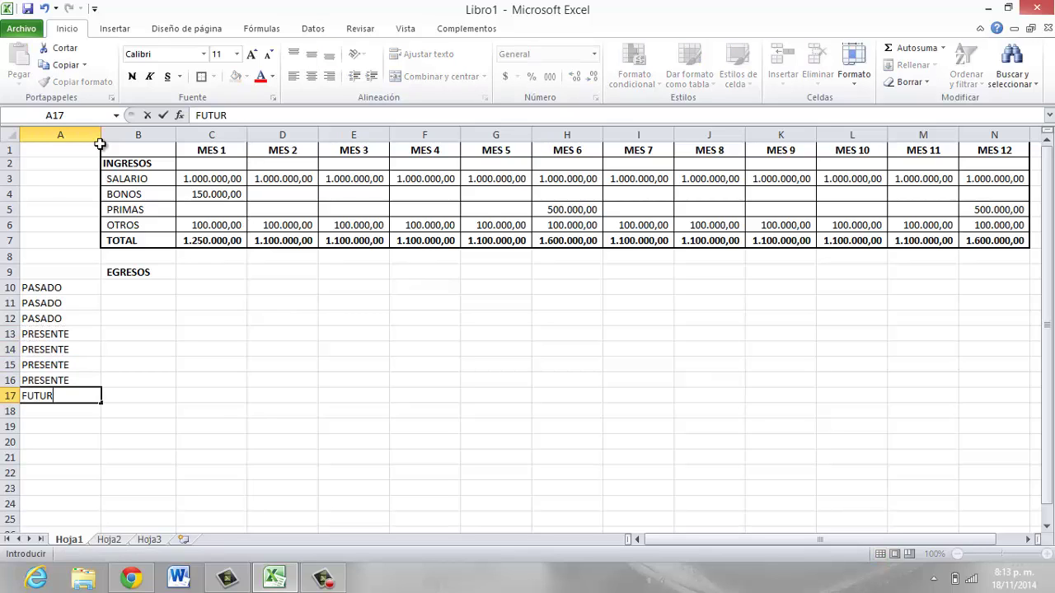
key("ctrl+Return")
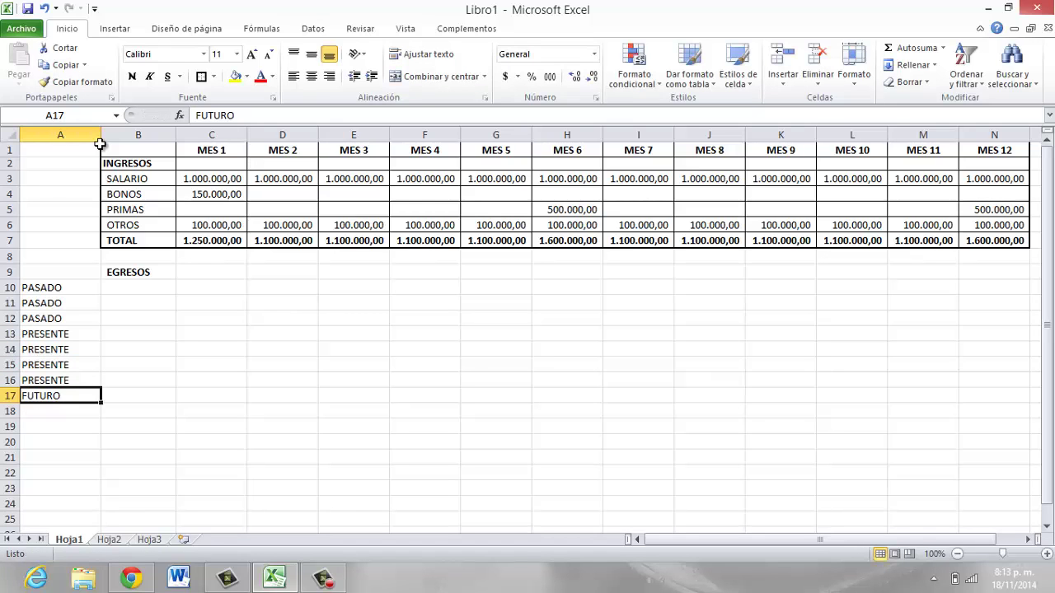
key("ctrl+c")
key("Down")
key("Return")
key("Up")
key("Up")
key("Up")
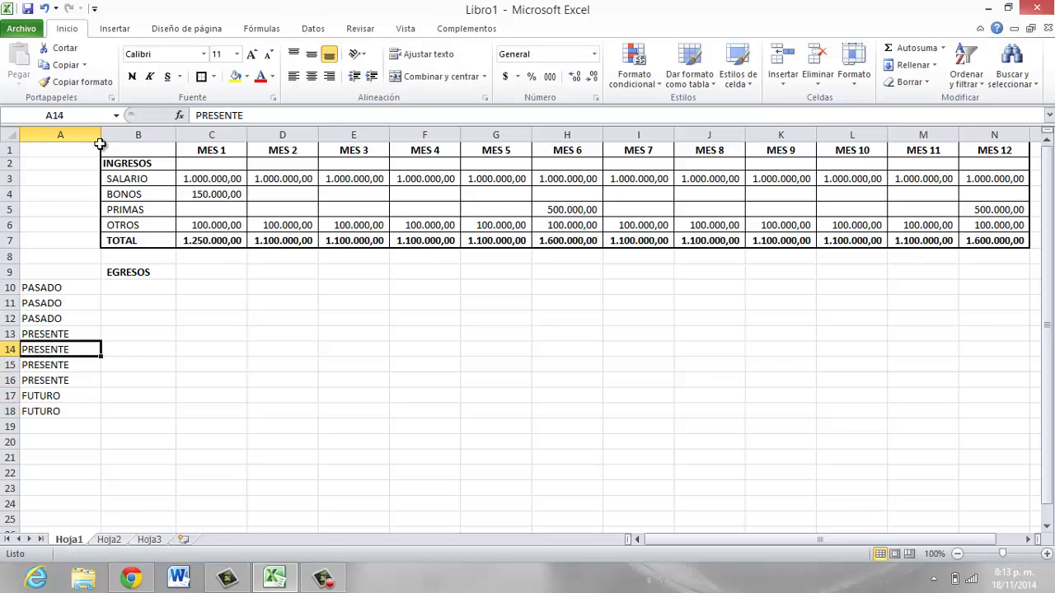
key("Up")
key("Up")
key("Up")
key("Up")
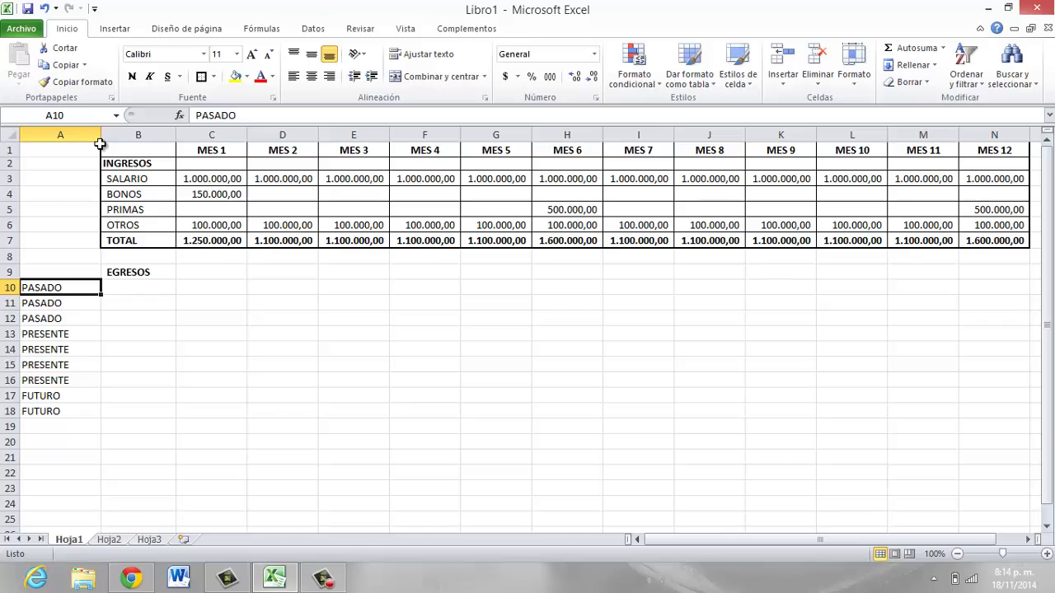
key("Right")
key("shift+Down")
Step: Apply all borders and a thick outside border to the range B10:N18
key("shift+Down")
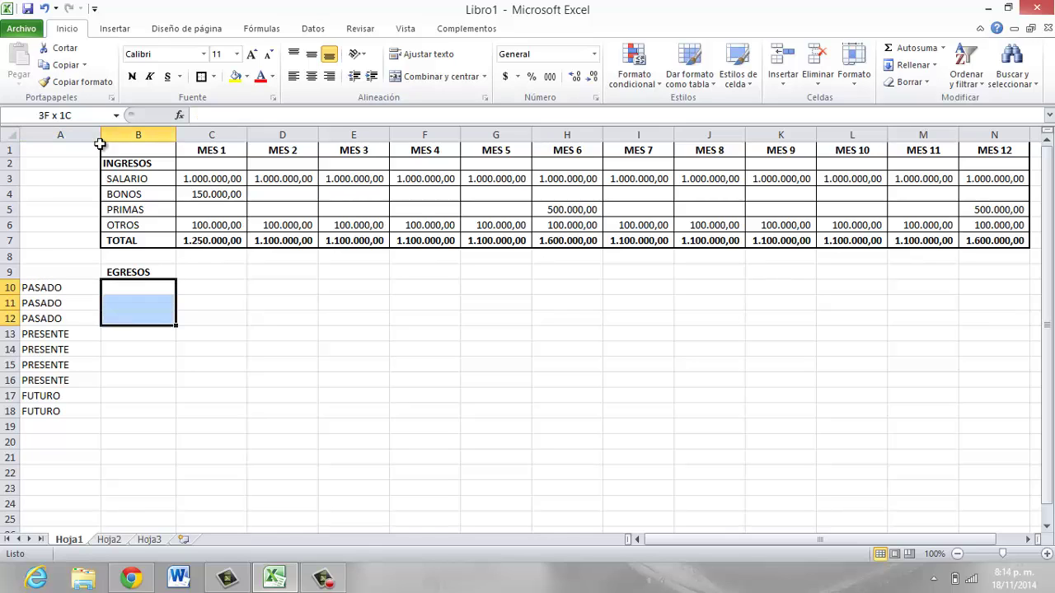
key("shift+Down")
key("shift+Down")
key("shift+Down")
key("shift+Right")
key("shift+Right")
key("shift+Right")
key("shift+Right")
key("shift+Right")
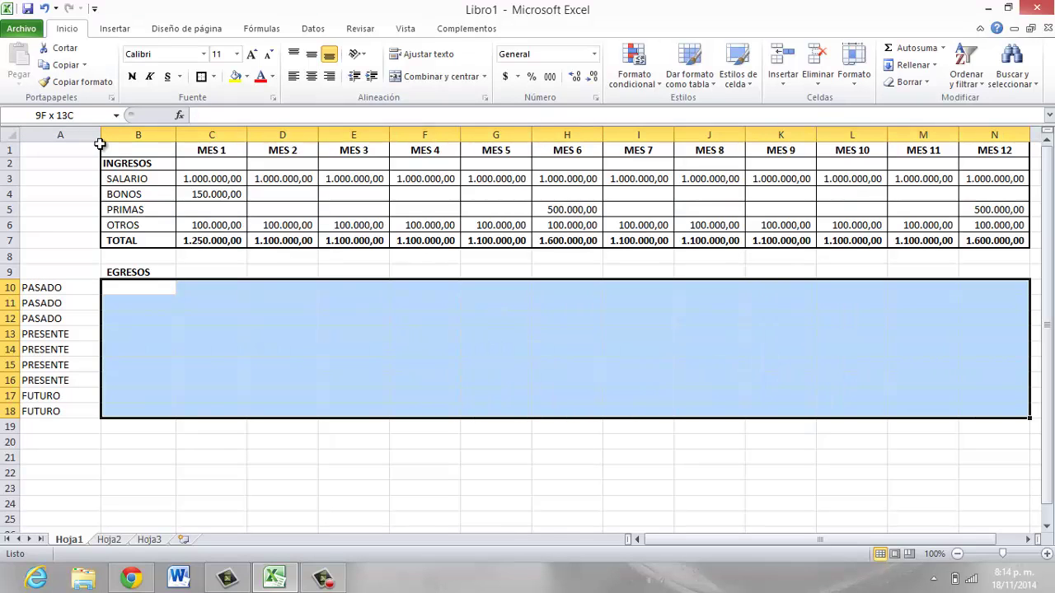
left_click(213, 76)
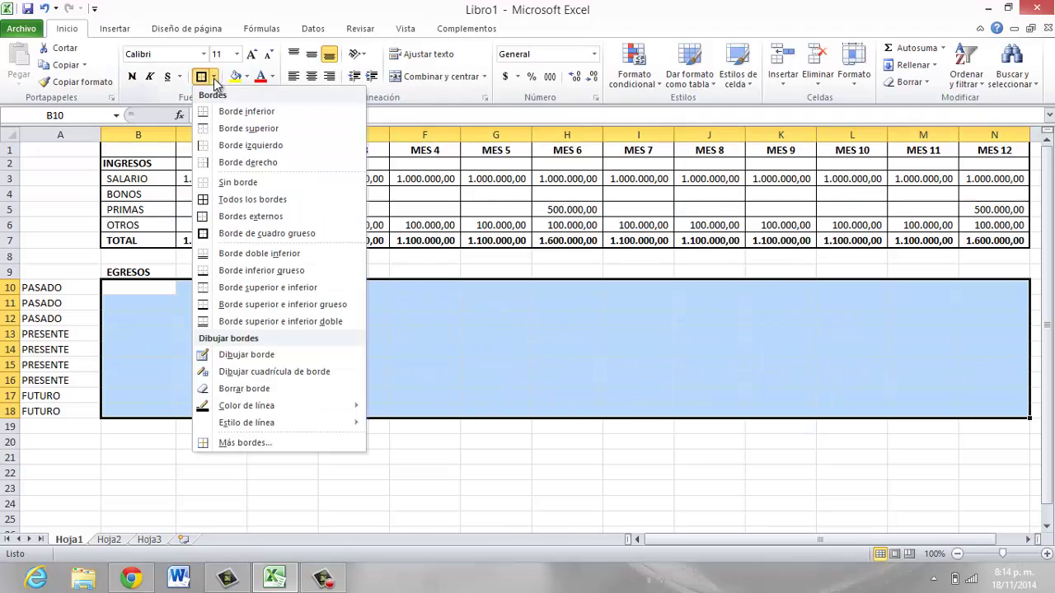
left_click(239, 200)
left_click(213, 75)
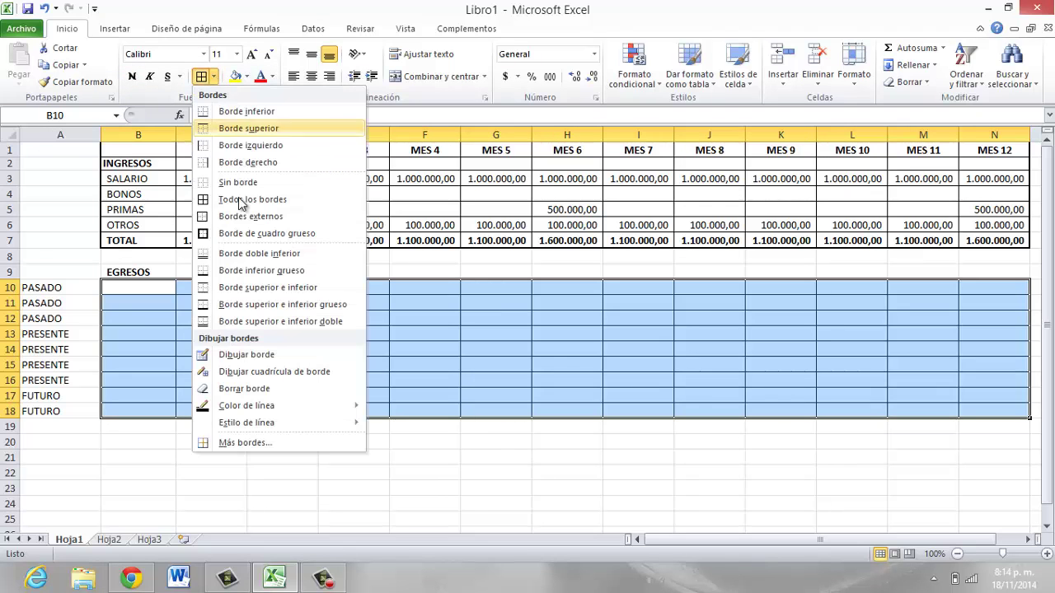
left_click(250, 233)
left_click(168, 281)
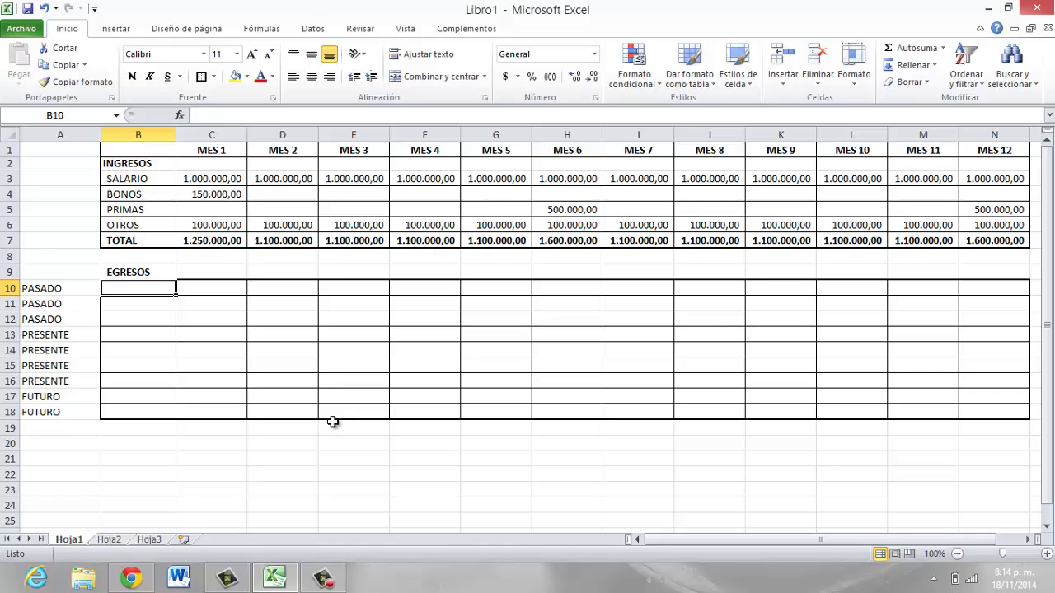
Step: Enter the labels CREDITO 1, CREDITO 2 and CREDITO 3 in B10:B12
key("Left")
key("Right")
type("CRE")
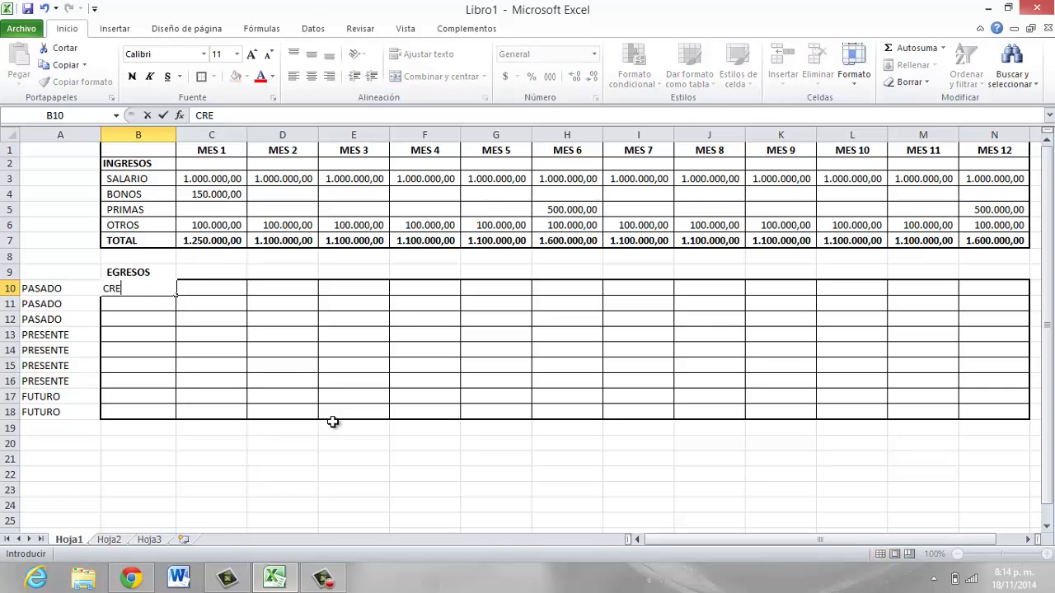
type("DITO 1")
key("Return")
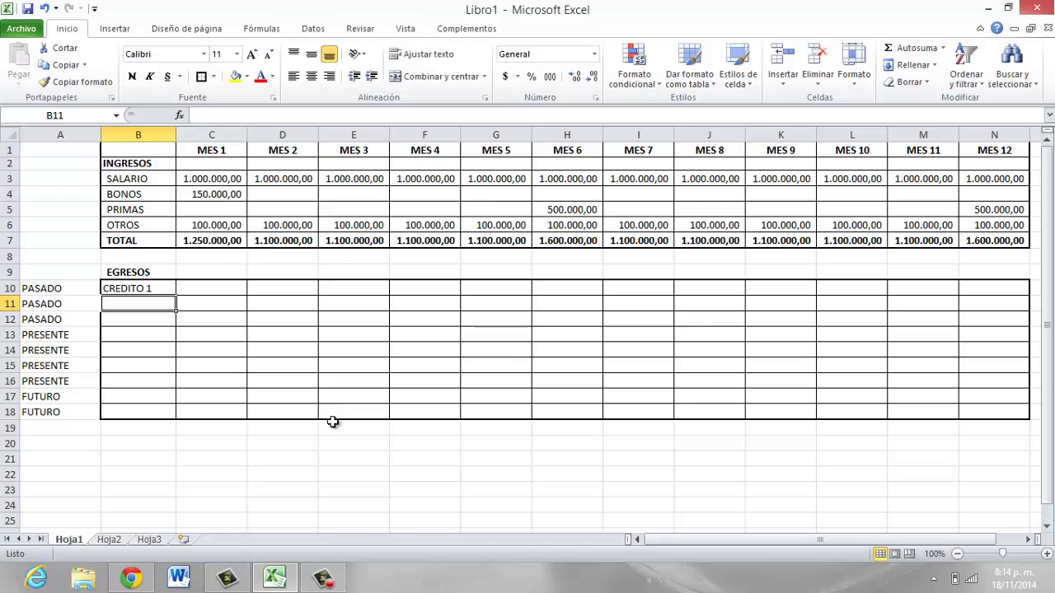
type("CREDITO ")
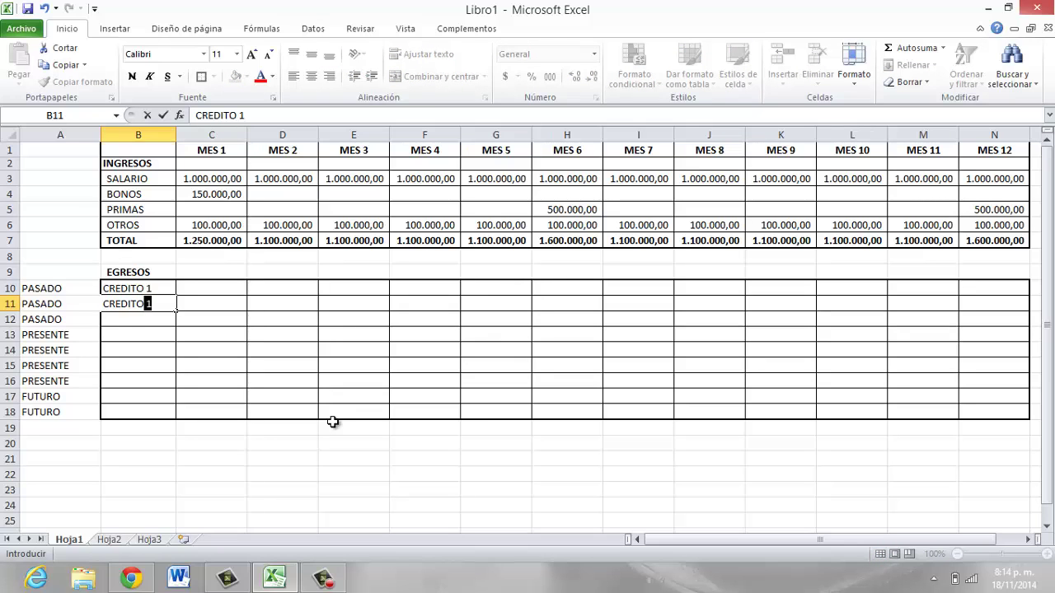
type("2")
key("Return")
type("CRE")
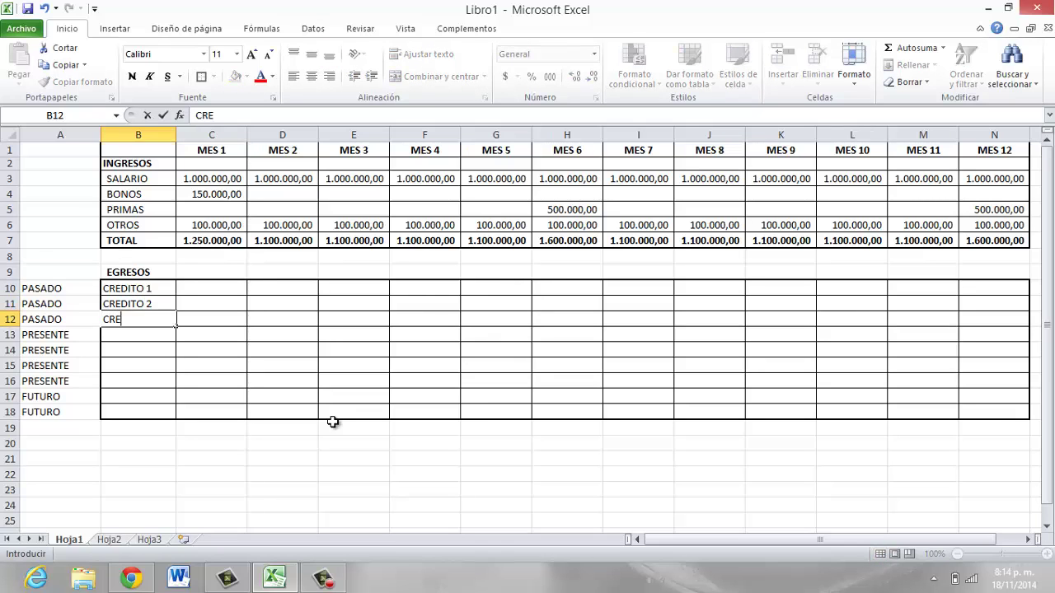
type("DITO 3")
key("Up")
key("Up")
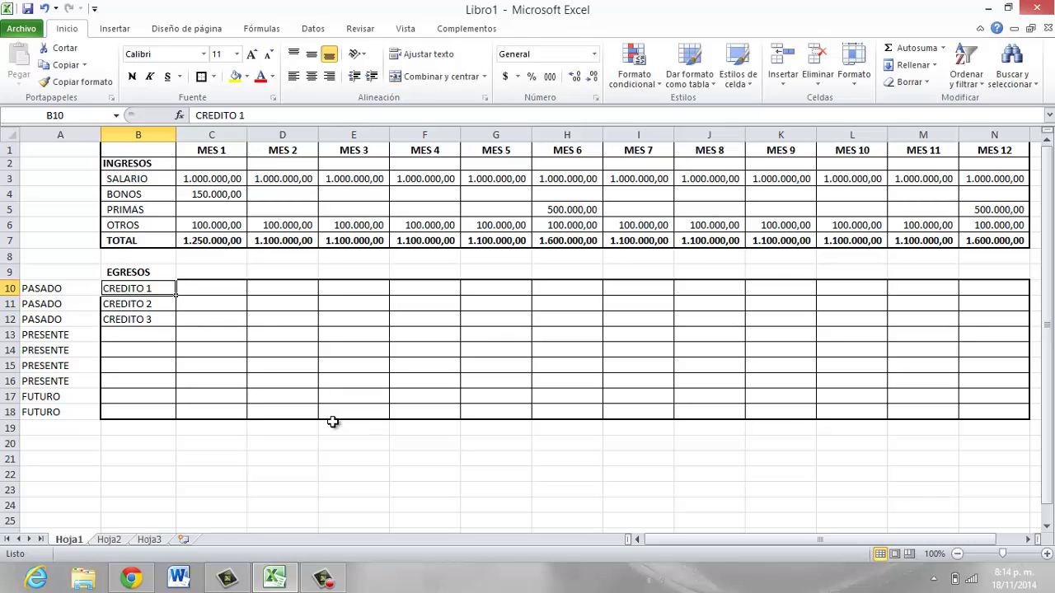
key("Down")
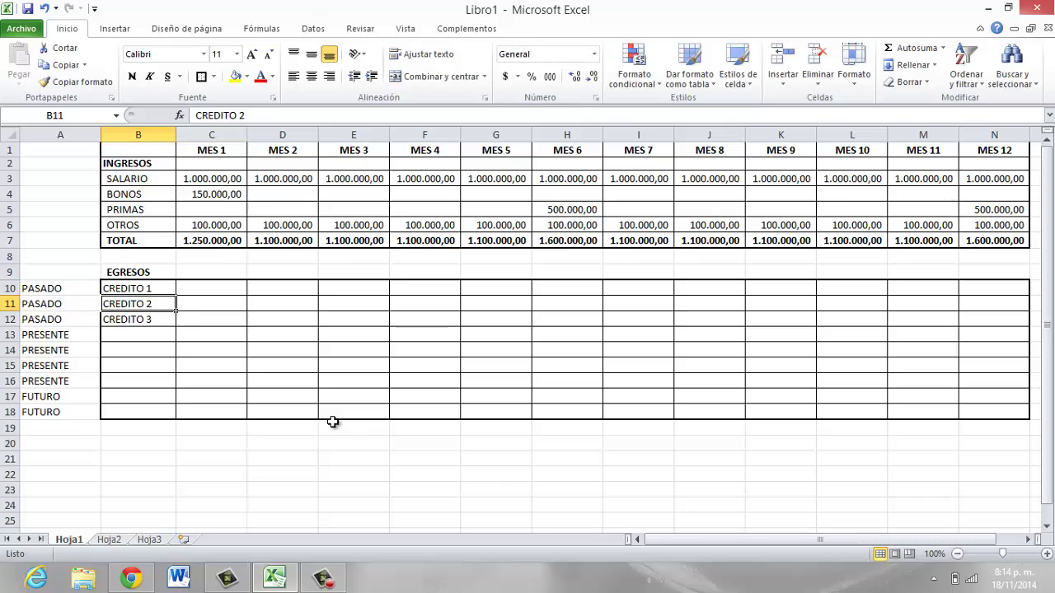
key("Down")
Step: Enter 35000, 50000 and 120000 as the MES 1 credit amounts in C10:C12
key("Right")
key("Up")
key("Up")
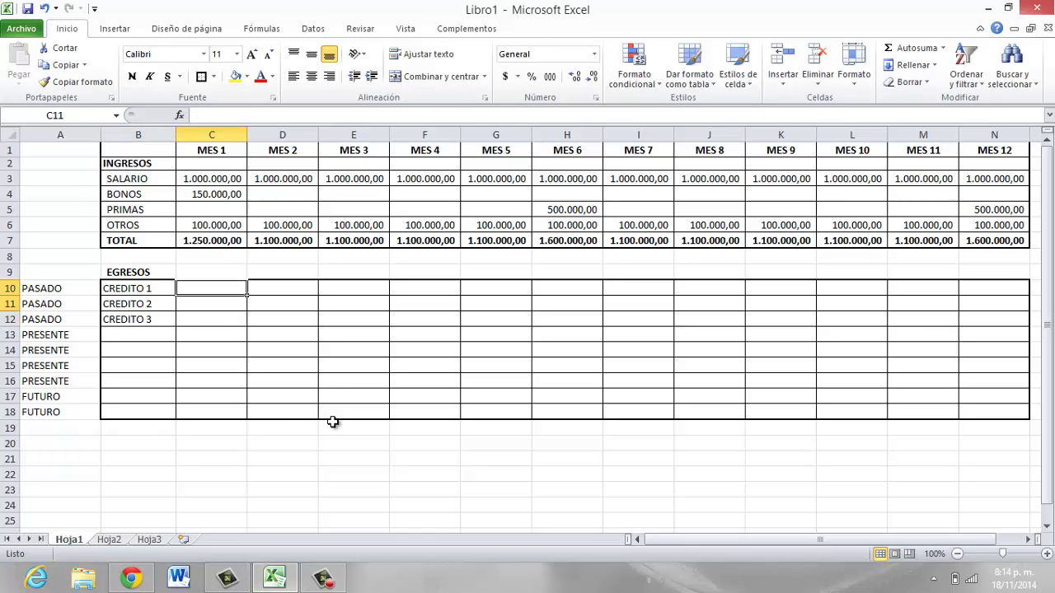
key("Right")
key("Right")
key("Right")
key("Right")
key("Right")
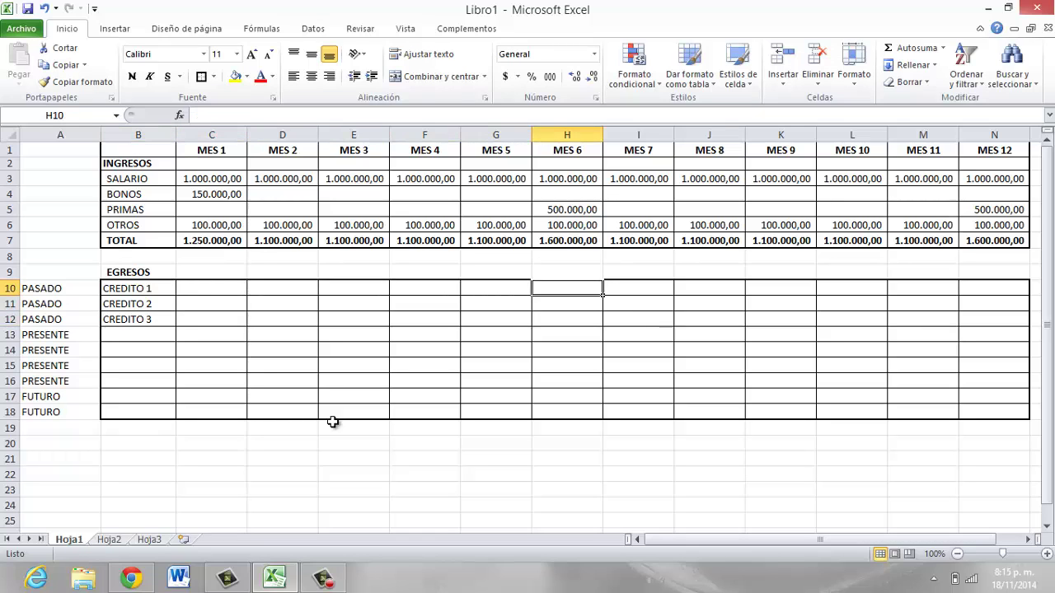
key("Right")
key("Right")
key("Right")
key("Right")
key("Right")
key("Right")
key("Left")
key("Left")
key("Left")
key("Left")
key("Left")
key("Left")
key("Left")
key("Left")
key("Left")
key("Left")
key("Left")
key("Left")
key("Right")
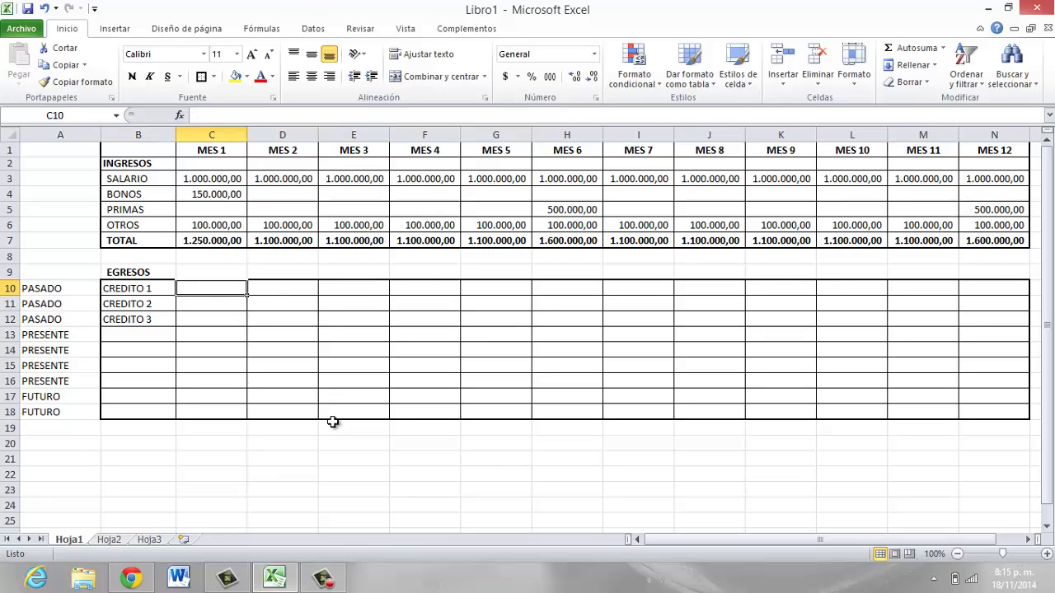
type("350")
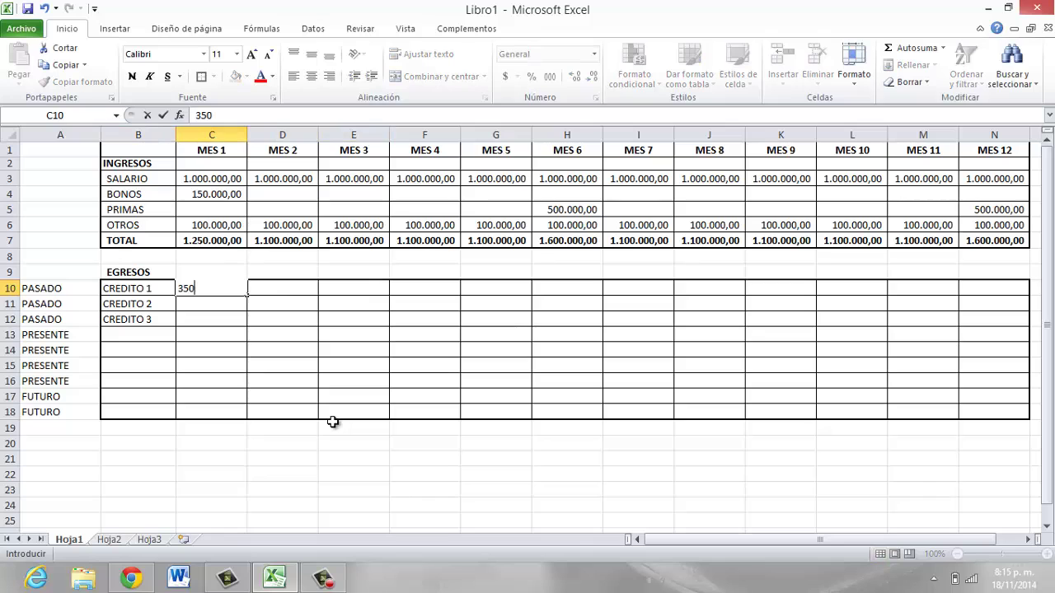
type("00")
key("Return")
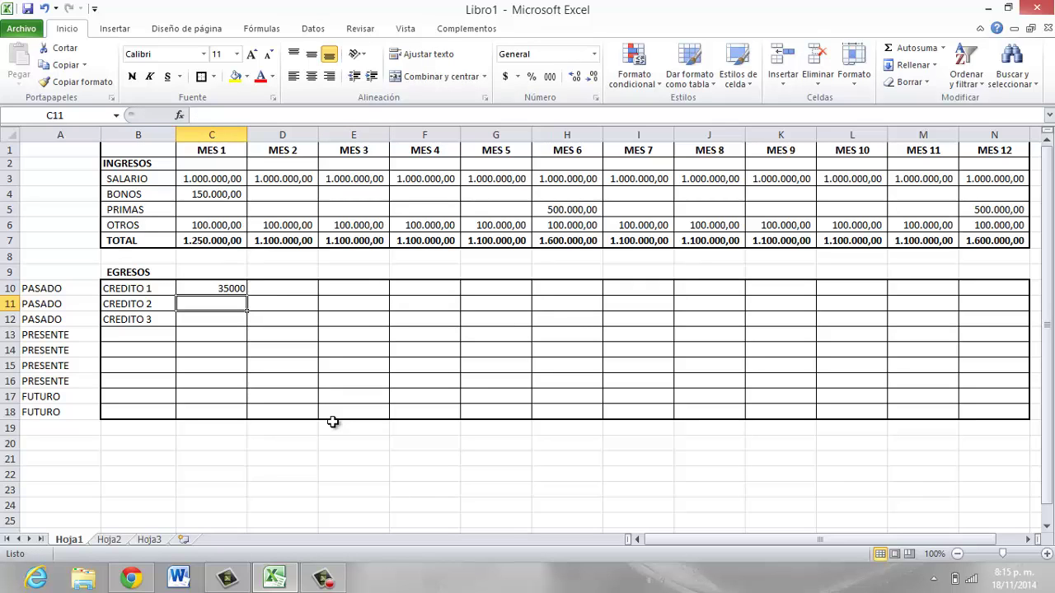
type("5")
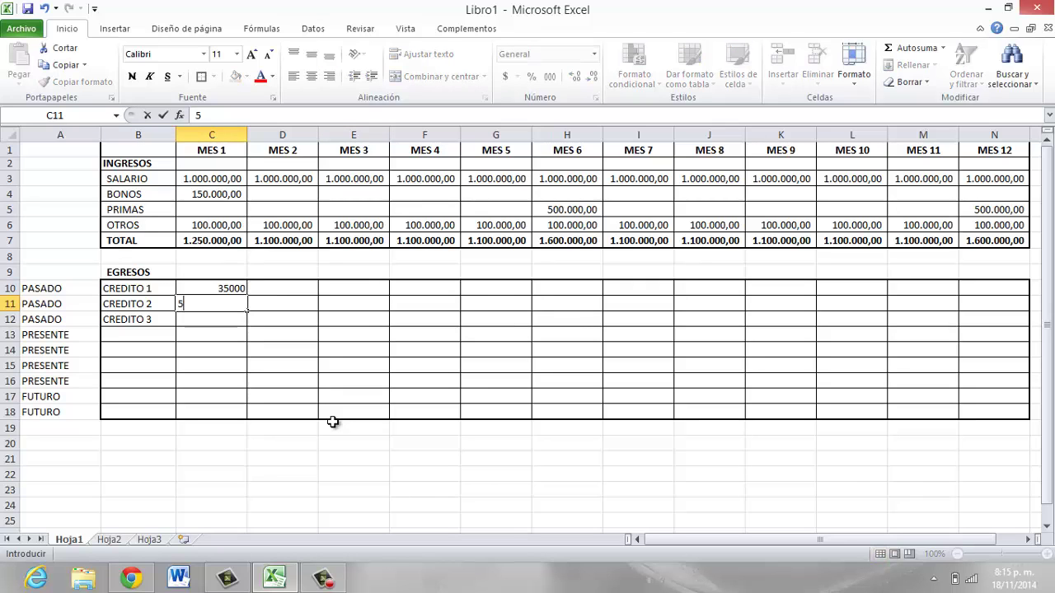
type("0000")
key("Return")
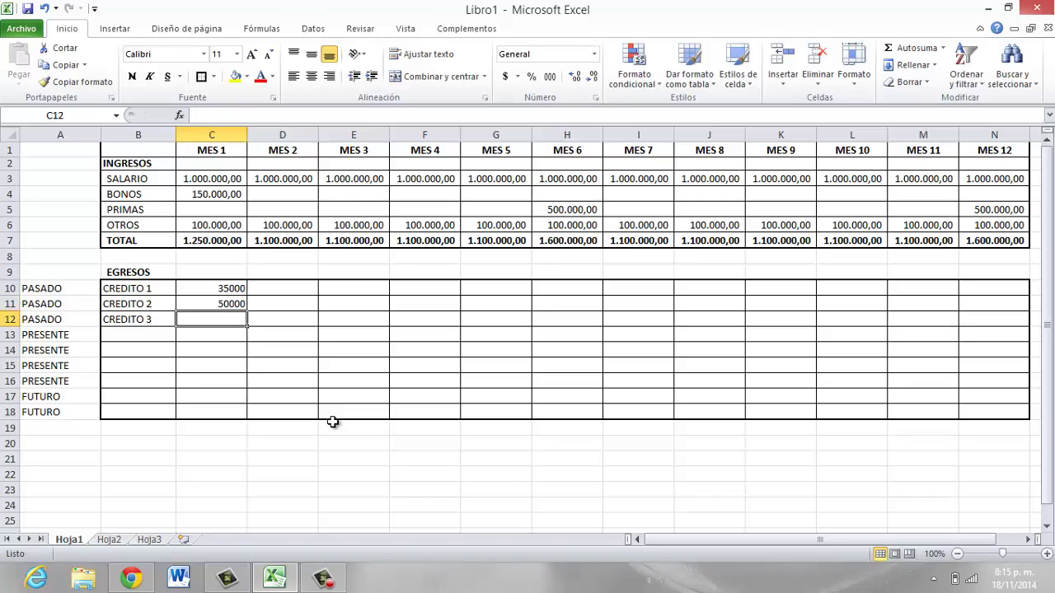
type("1200")
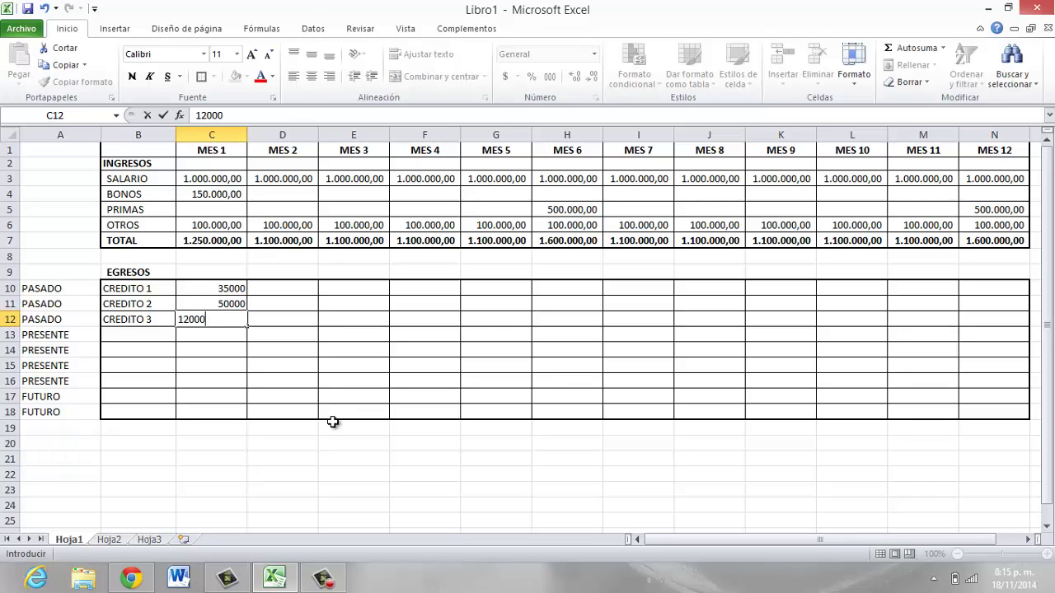
type("0")
key("Return")
key("Up")
key("Up")
key("Up")
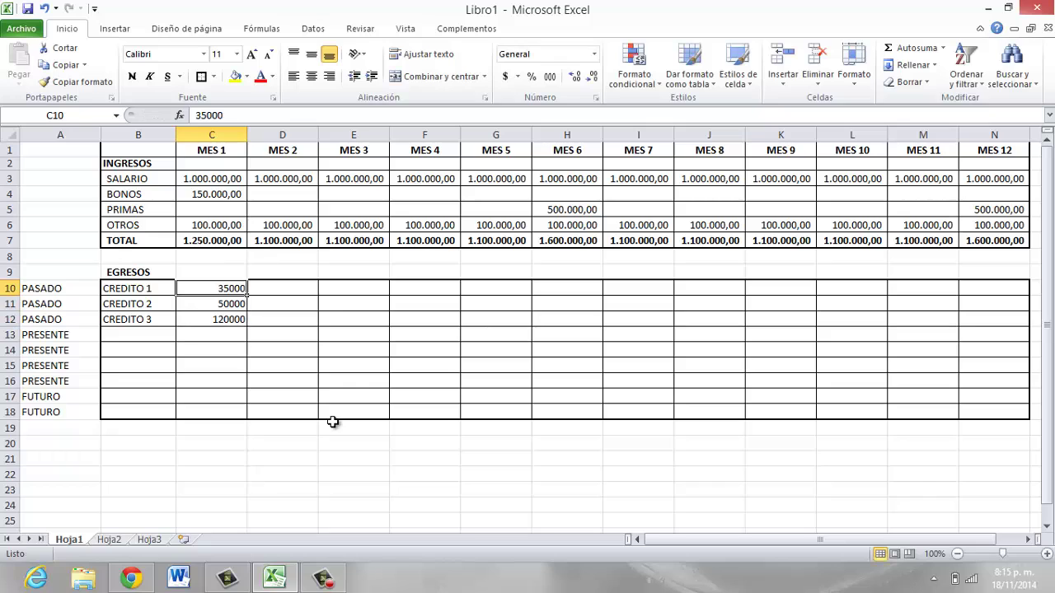
Step: Copy CREDITO 1's 35000 across MES 2 through MES 6
key("ctrl+c")
key("Right")
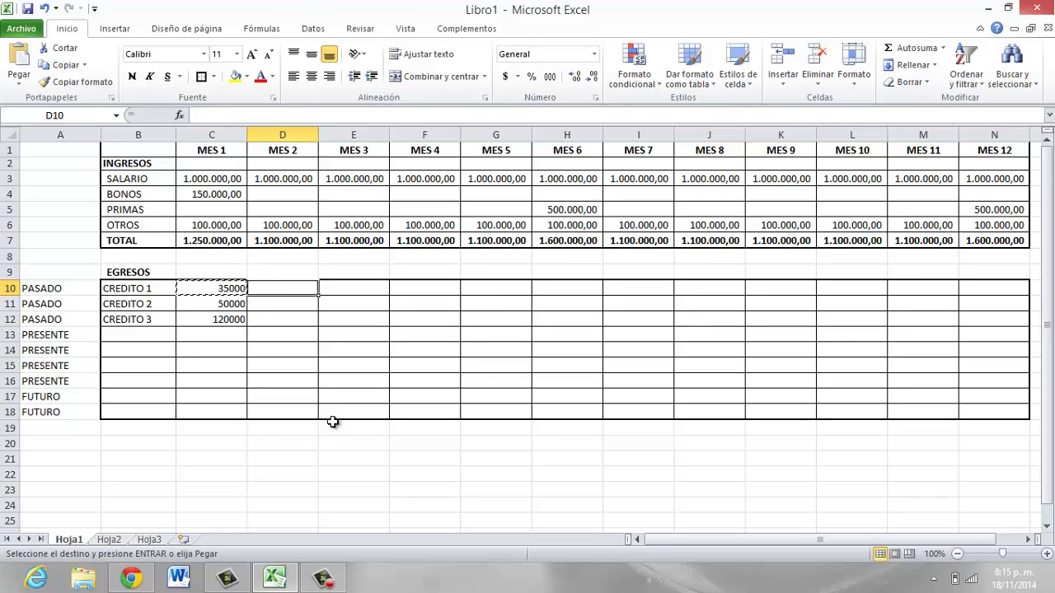
key("shift+Right")
key("shift+Right")
key("shift+Right")
Step: Copy CREDITO 2's 50000 across MES 2 through MES 12
key("shift+Right")
key("ctrl+v")
key("Escape")
key("Down")
key("Left")
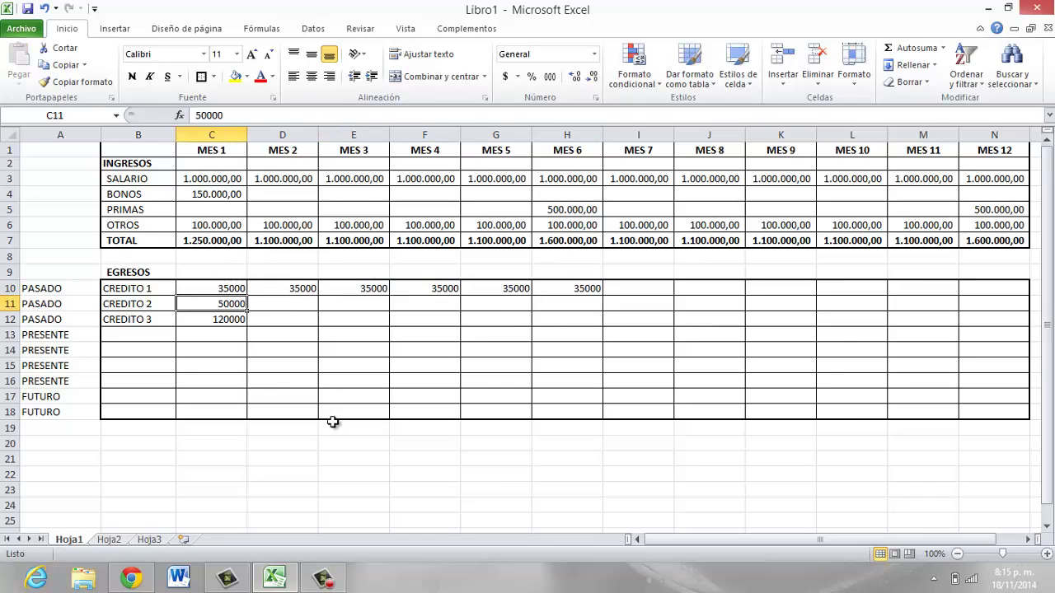
key("ctrl+c")
key("Right")
key("shift+Right")
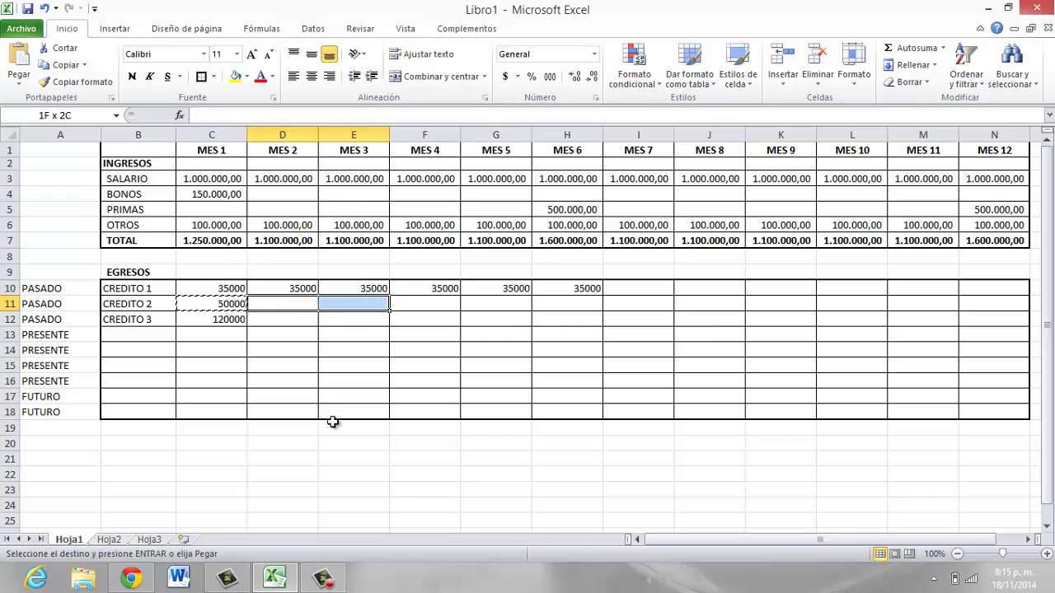
key("shift+Right")
key("shift+Right")
key("shift+Right")
key("shift+Right")
key("ctrl+v")
key("Escape")
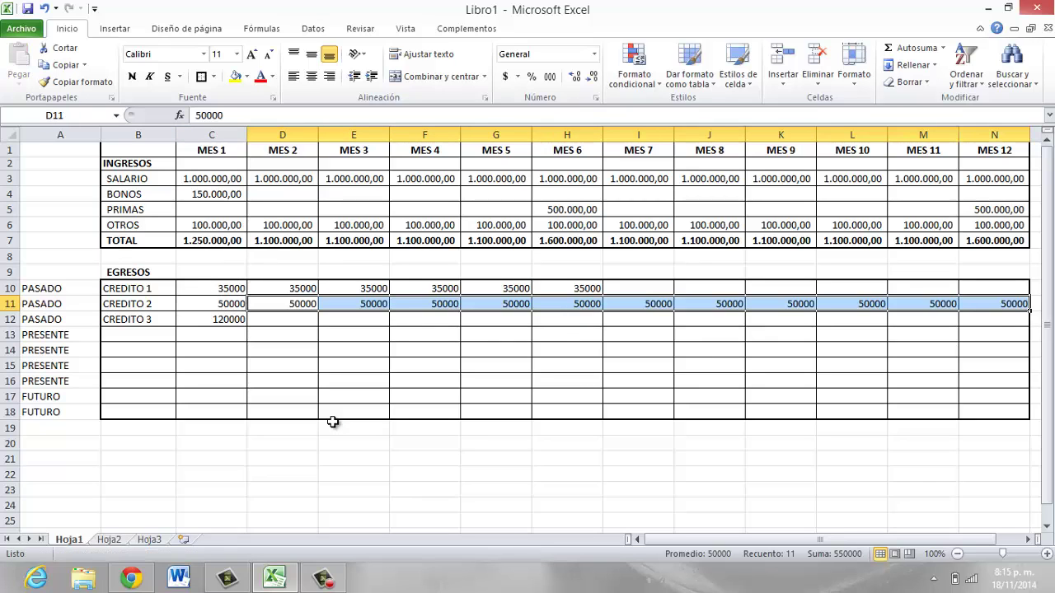
Step: Copy CREDITO 3's 120000 across MES 2 through MES 8
key("Down")
key("Left")
key("ctrl+c")
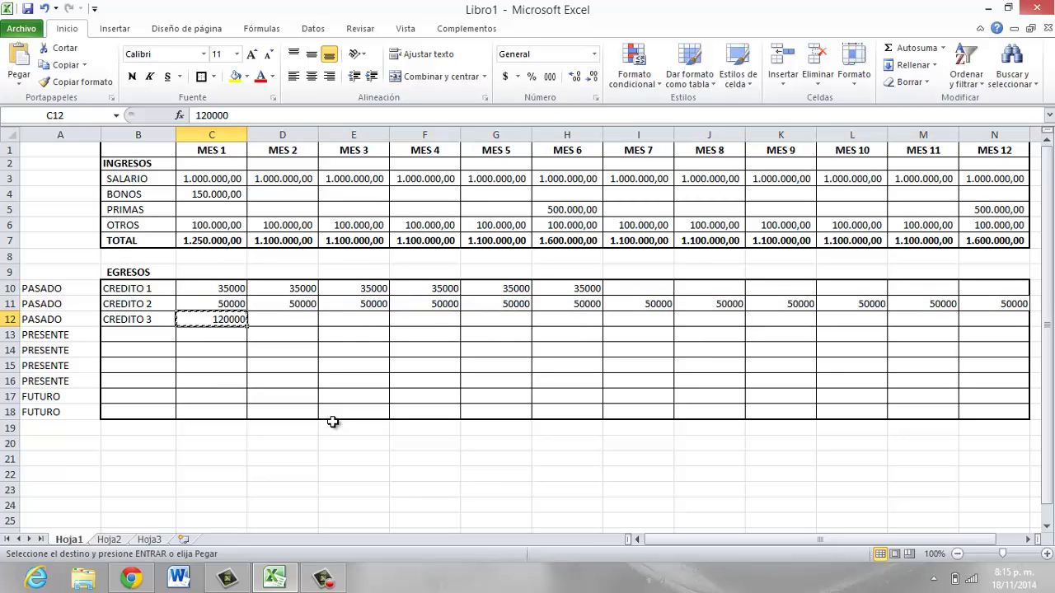
key("Right")
key("shift+Right")
key("shift+Right")
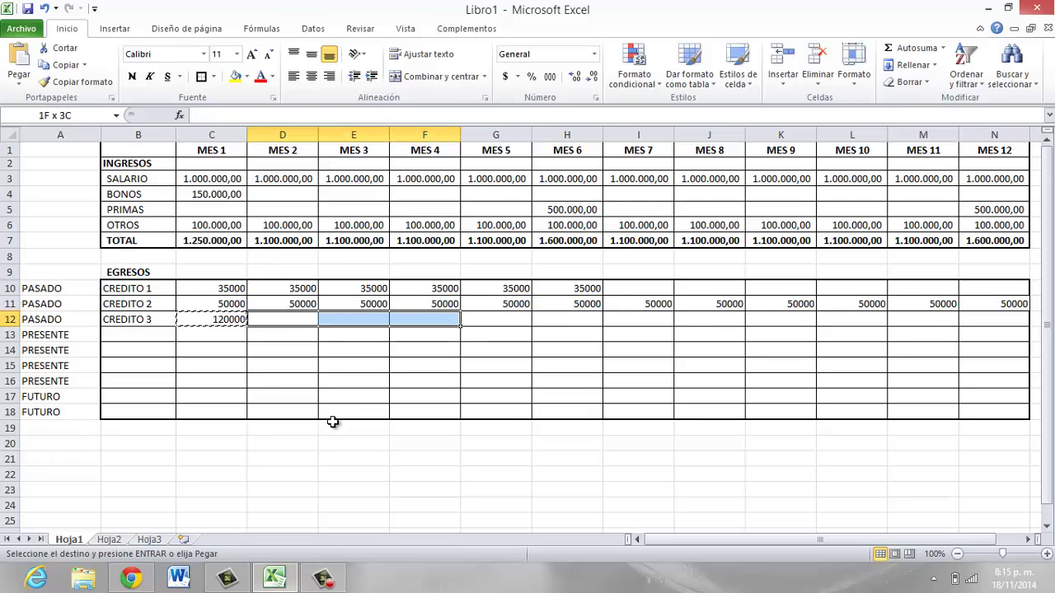
key("shift+Right")
key("shift+Right")
key("shift+Right")
key("Return")
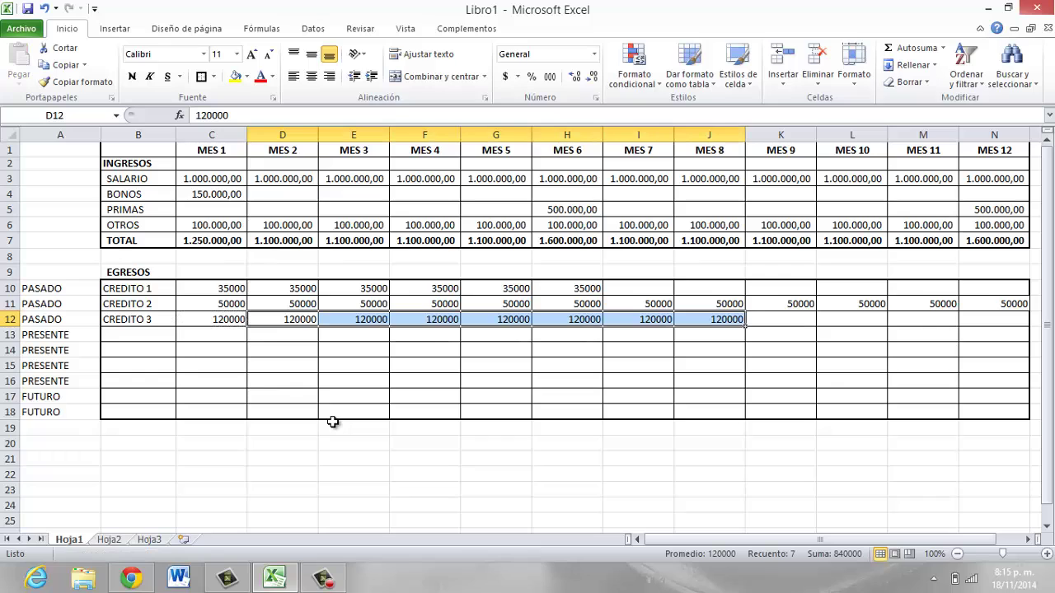
key("Home")
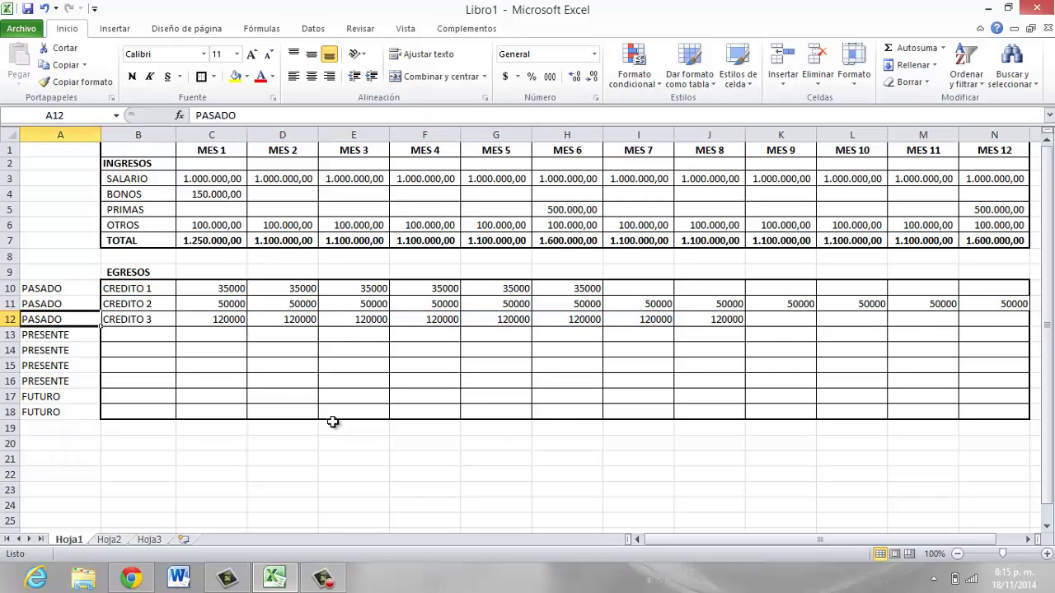
key("Up")
key("Up")
key("Right")
key("Right")
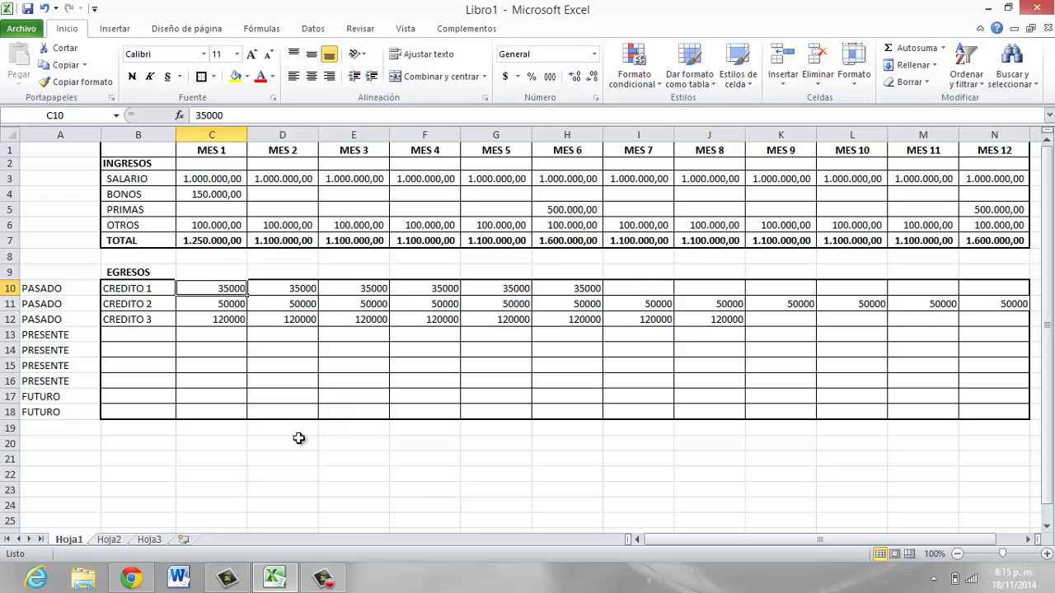
Step: Apply the Contabilidad accounting number format to rows 10 to 18
left_click_drag(4, 288, 10, 412)
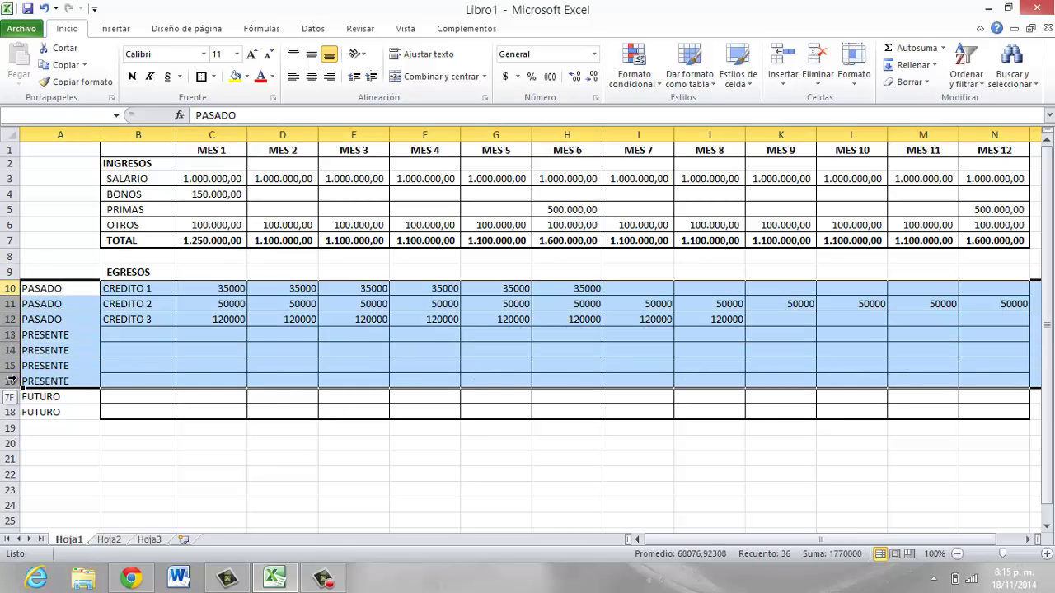
left_click(550, 76)
left_click(211, 303)
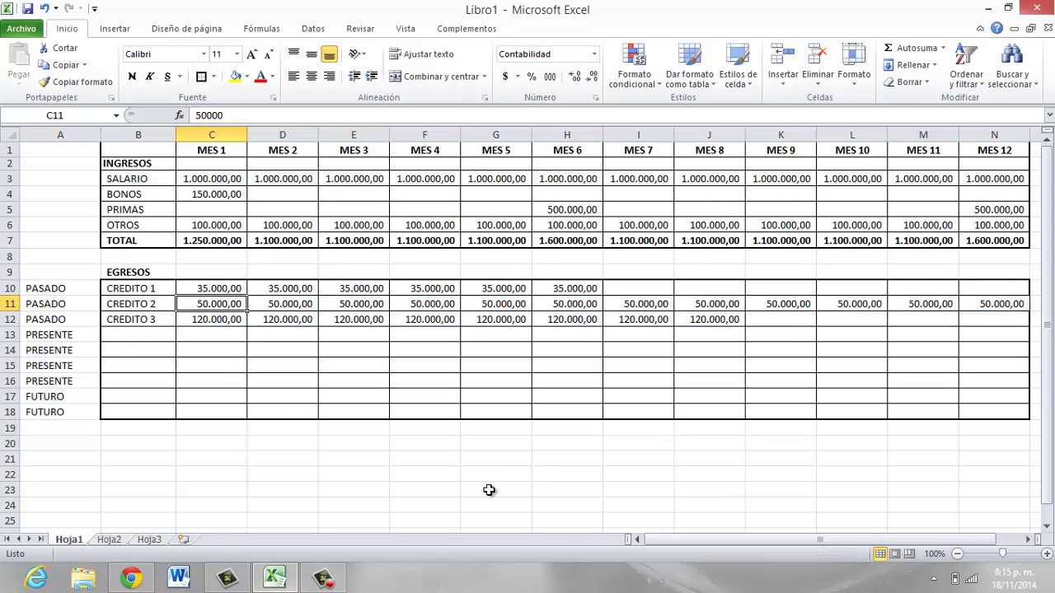
Step: Narrow column A to fit the PASADO, PRESENTE and FUTURO labels
key("Down")
key("Left")
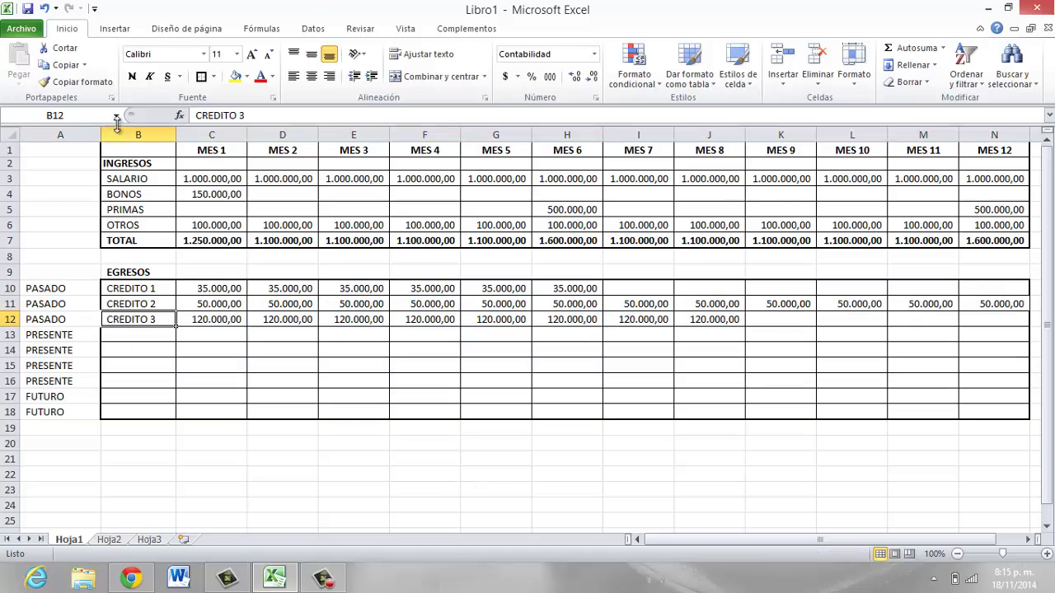
left_click_drag(100, 135, 77, 134)
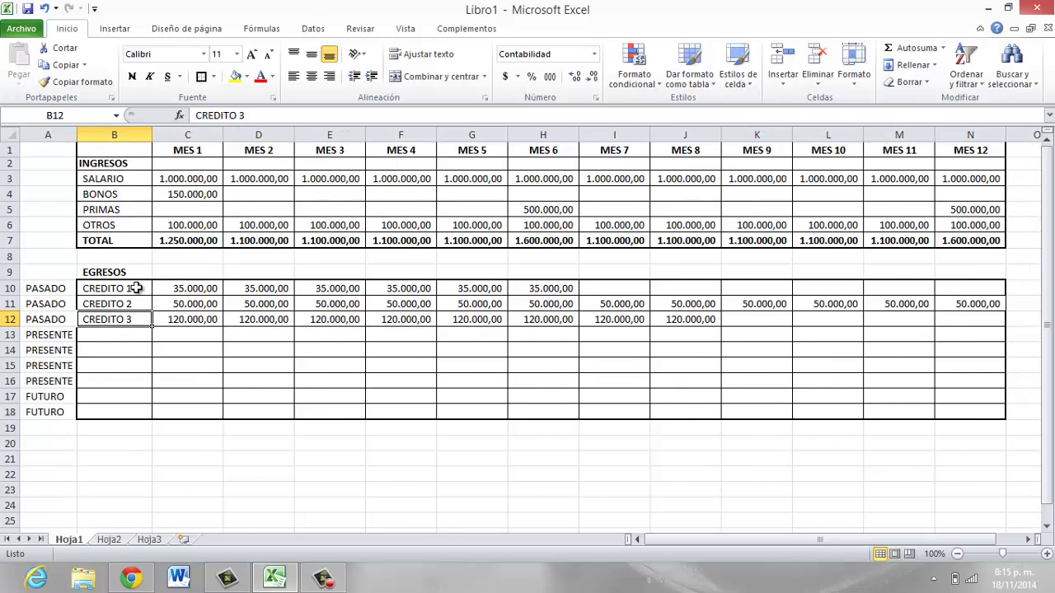
key("Down")
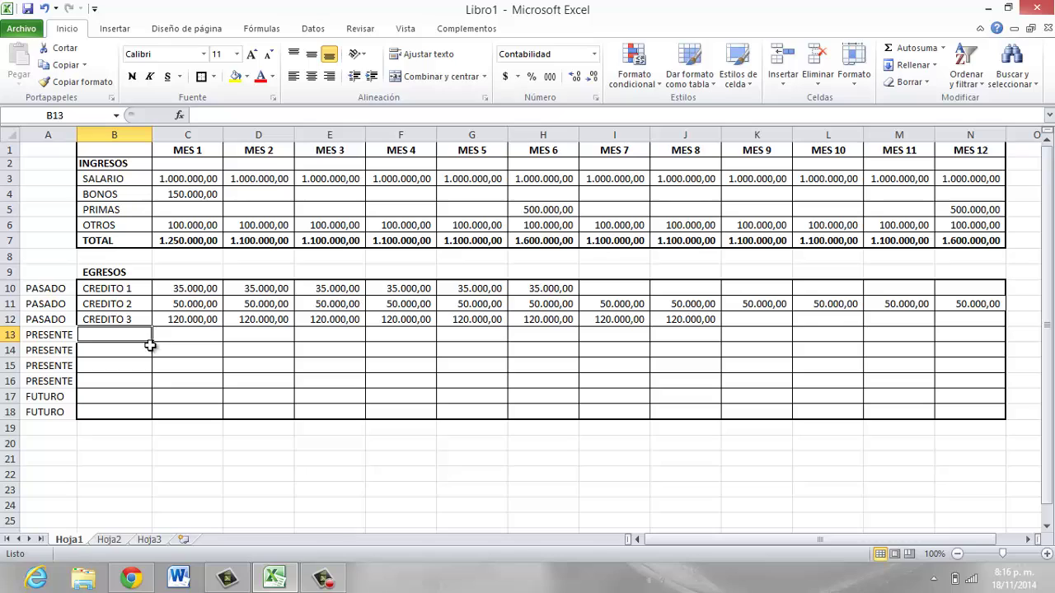
Step: Enter ARRENDAMIENDO, EDUCACION, ALIMENTACION and SERVICIOS PUBLICOS as the PRESENTE expense labels
type("ARREN")
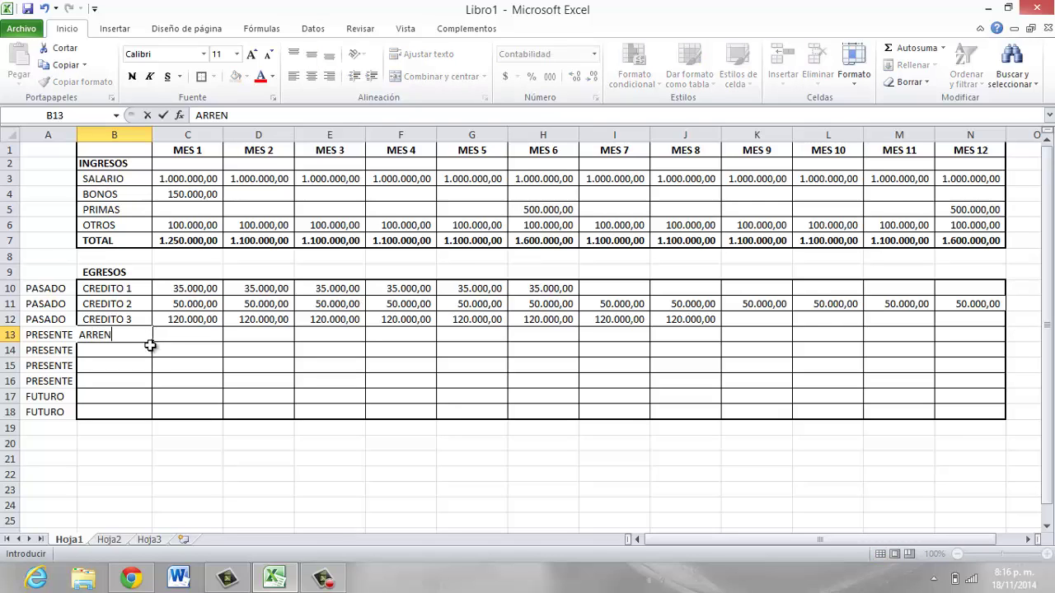
type("DAMIEN")
type("DO")
key("Return")
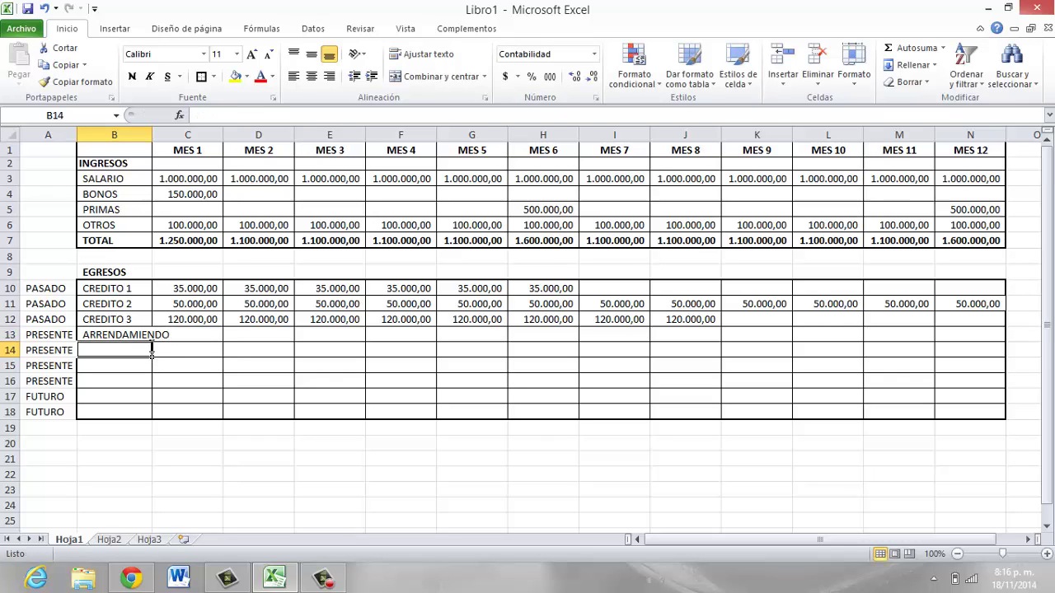
type("EDUCACION")
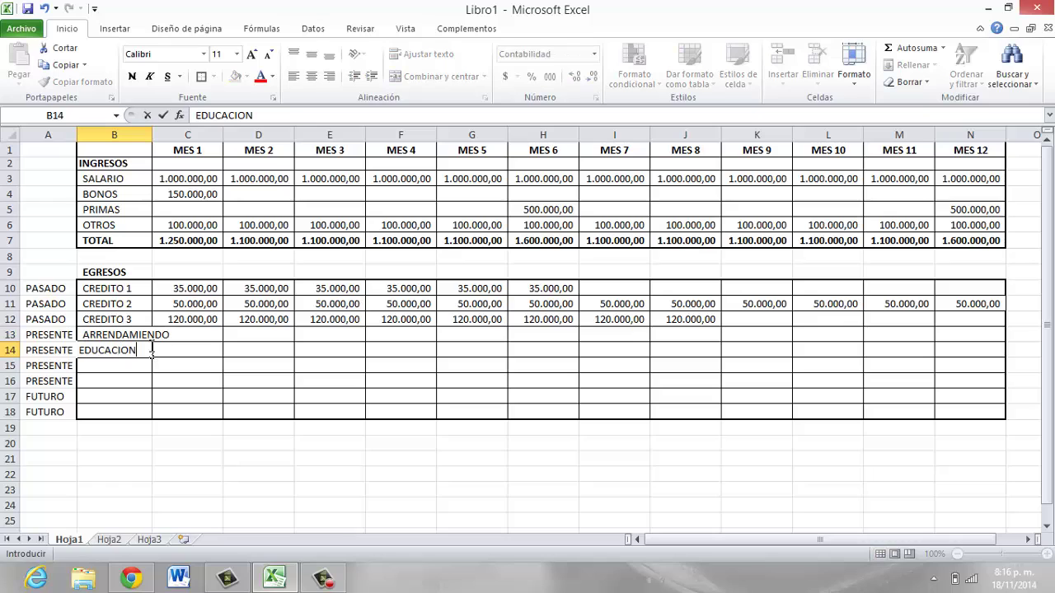
key("Return")
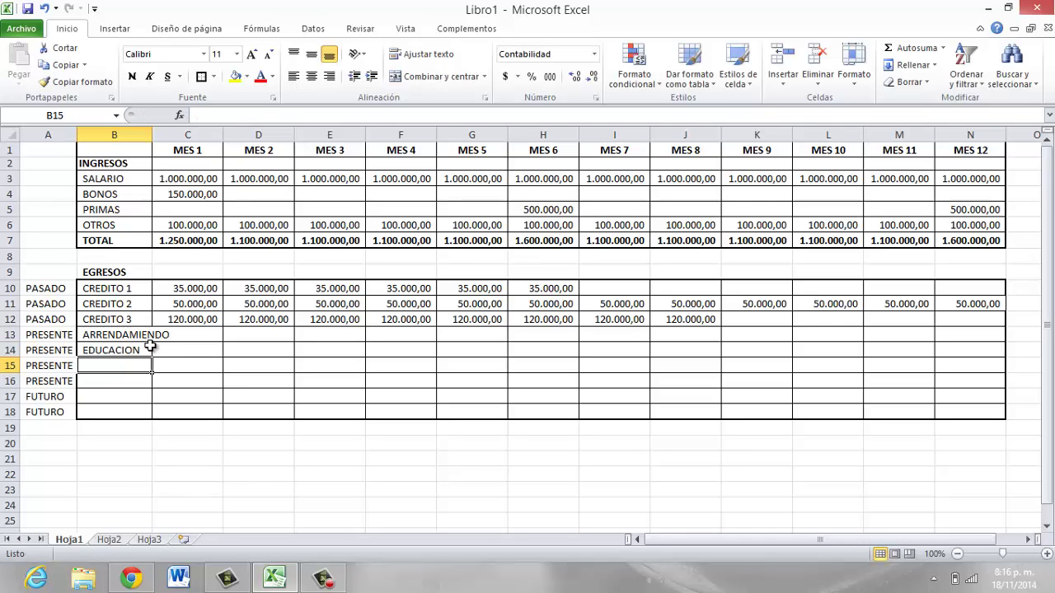
type("ALIMENT")
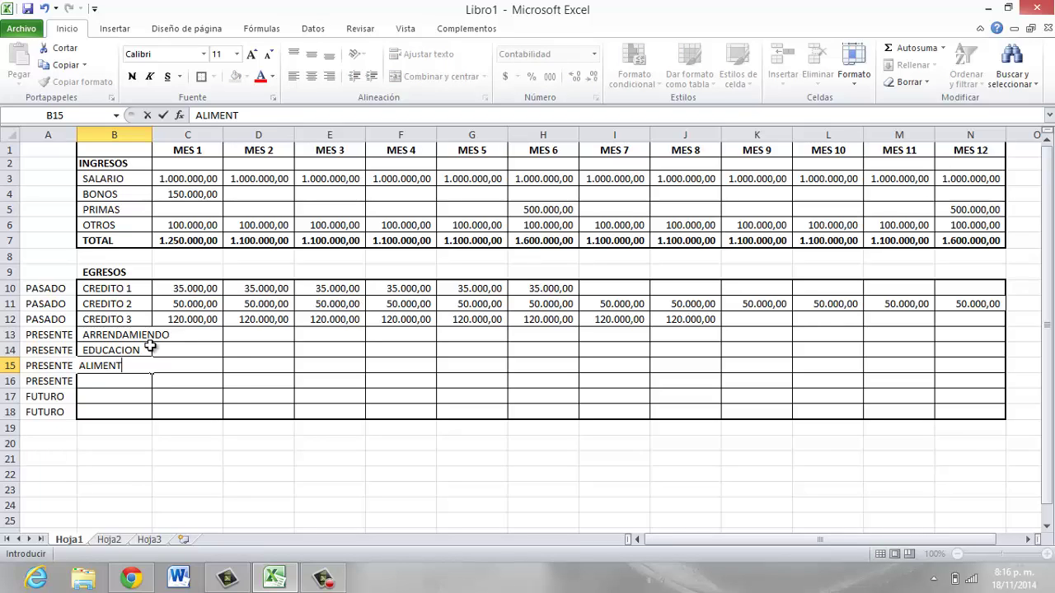
type("ACION")
key("Return")
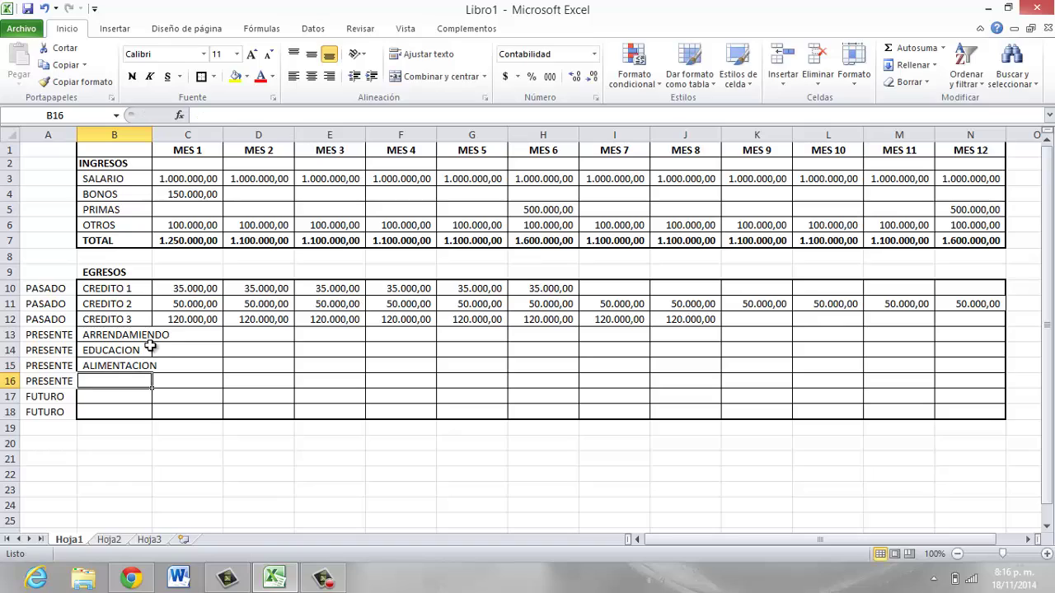
type("SERVICIOS")
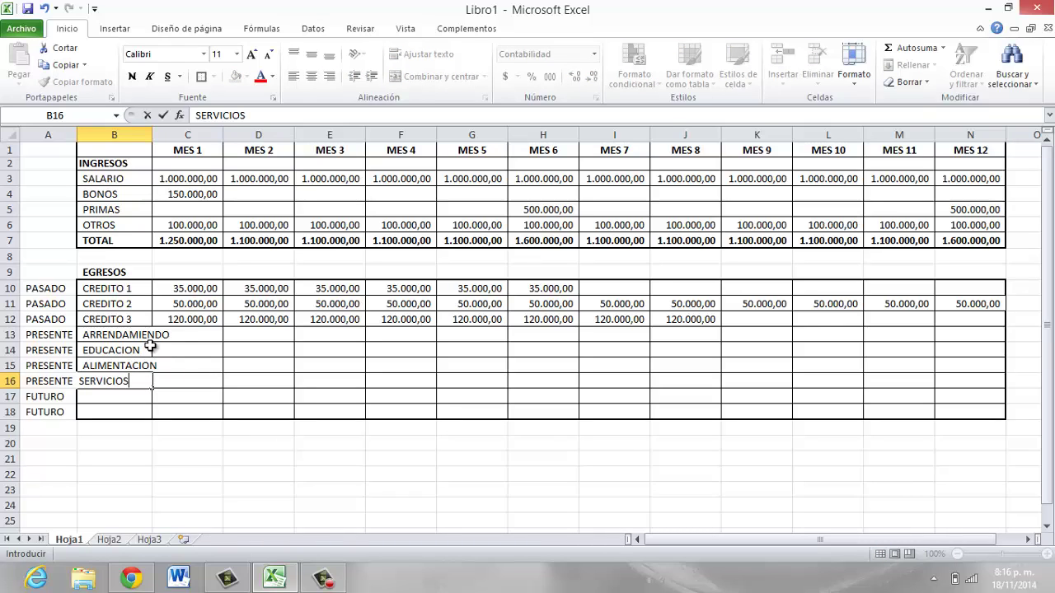
type(" PUBLI")
type("COS")
key("Return")
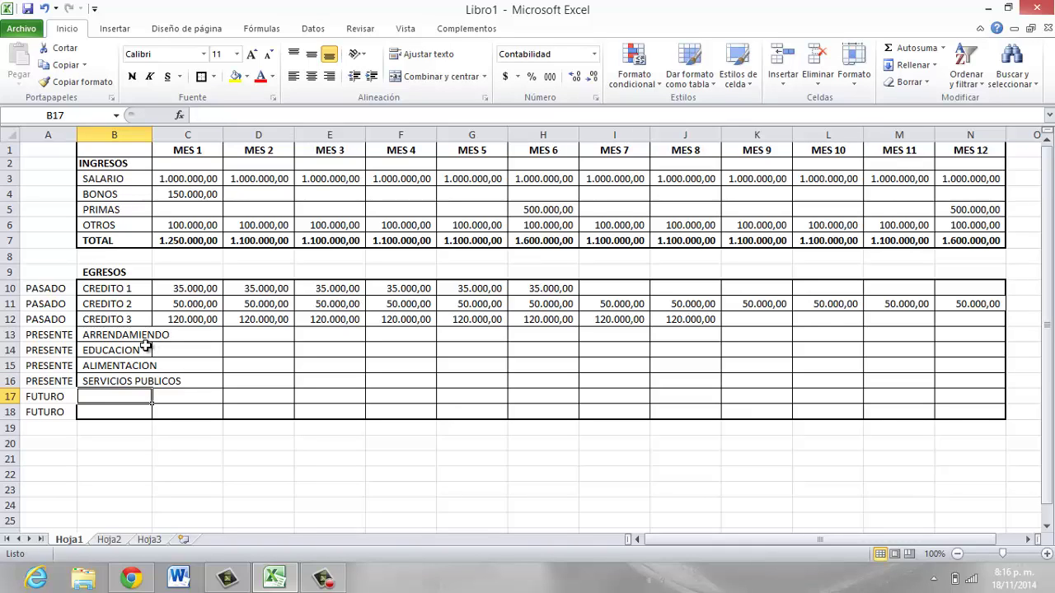
Step: Autofit column B to its longest label
double_click(151, 136)
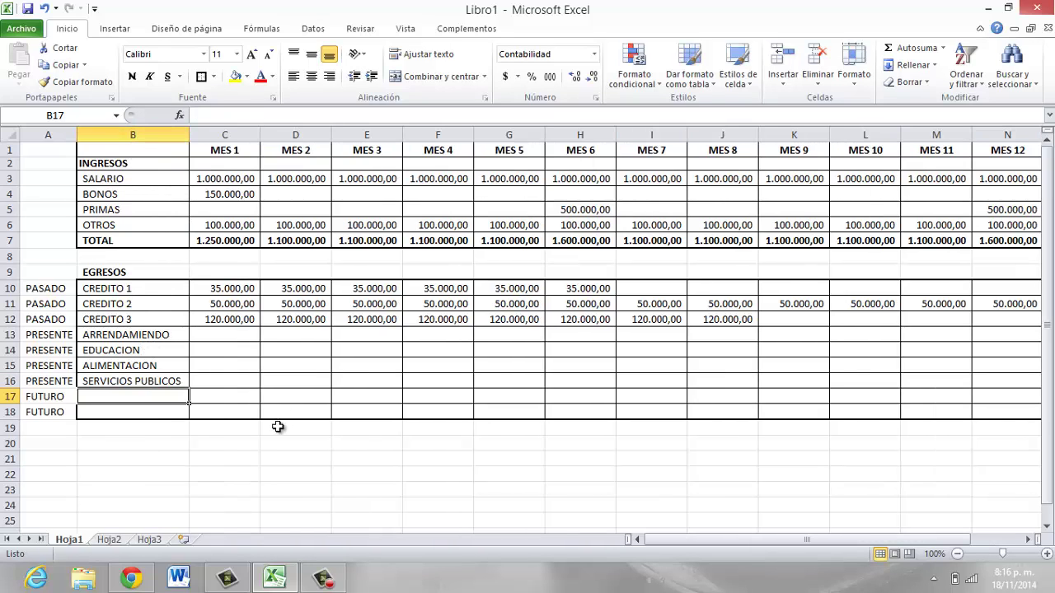
left_click(165, 334)
left_click(159, 351)
left_click(160, 336)
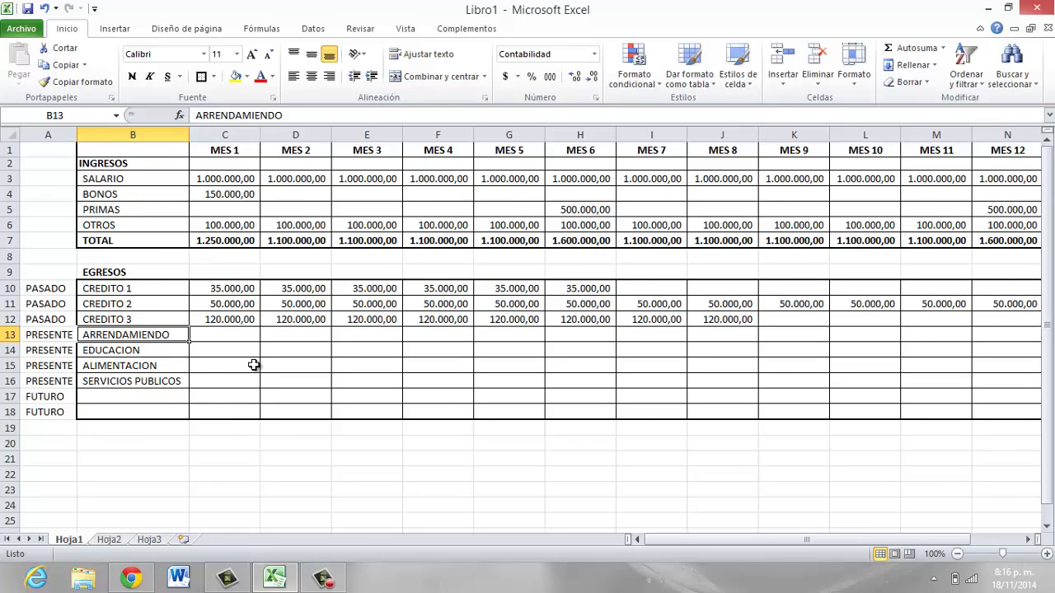
Step: Enter MES 1 amounts 300000, 120000, 350000 and 100000 in C13:C16
key("Right")
type("3")
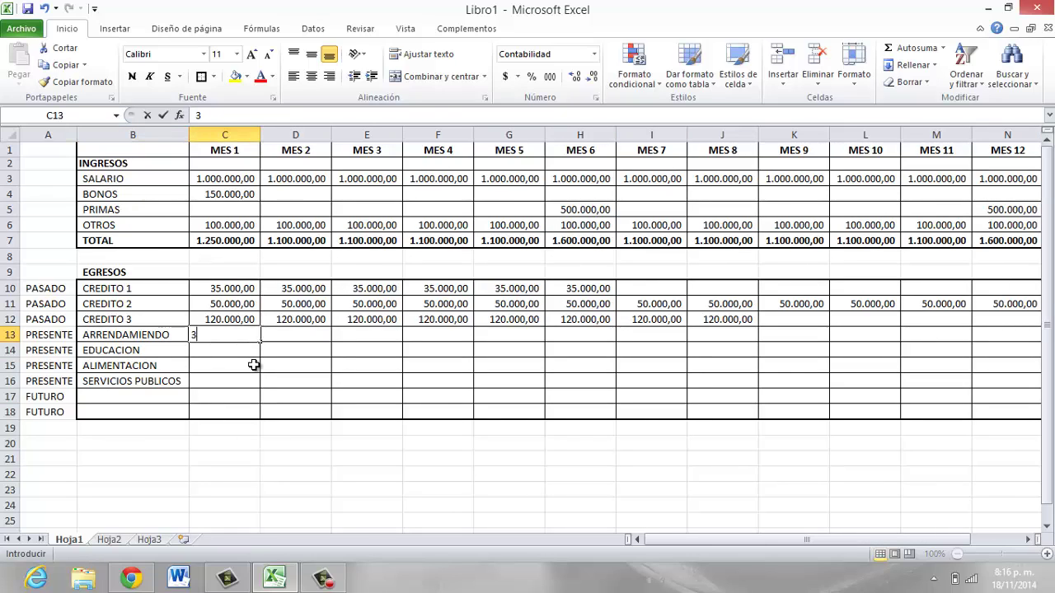
type("00000")
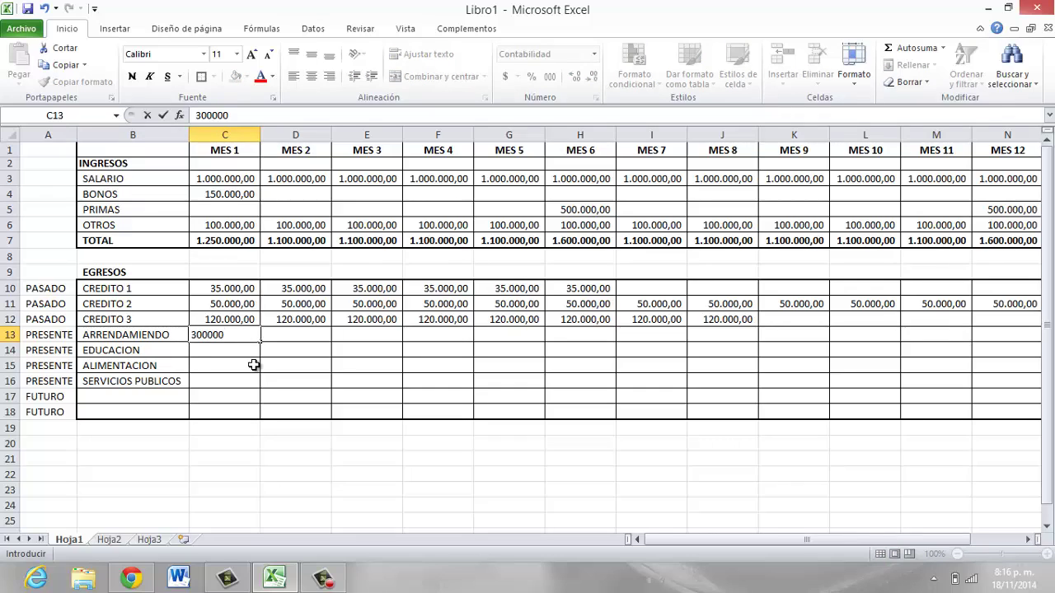
key("Return")
type("1")
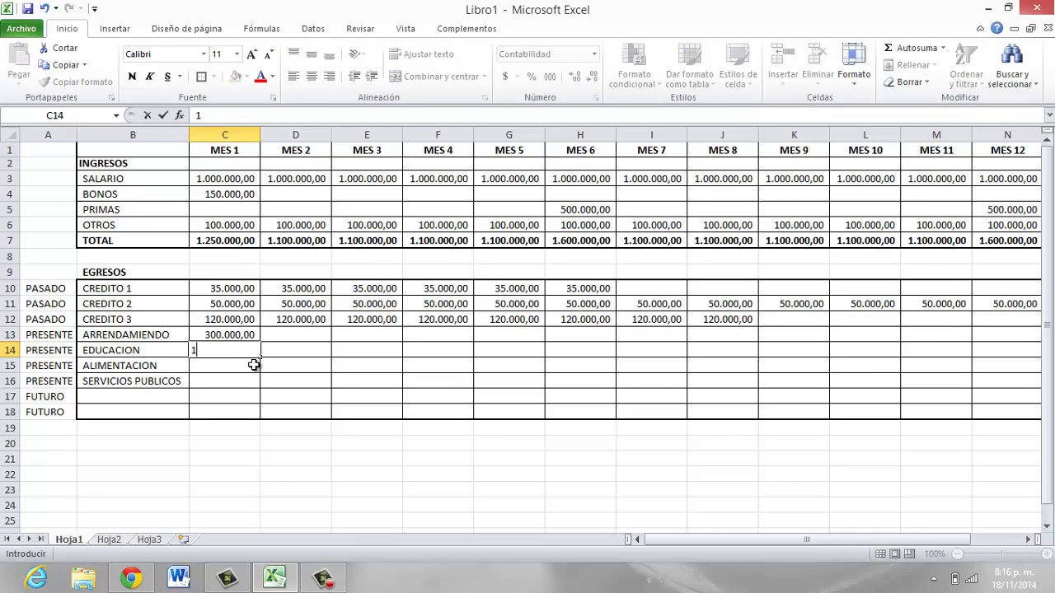
type("20.000")
key("Return")
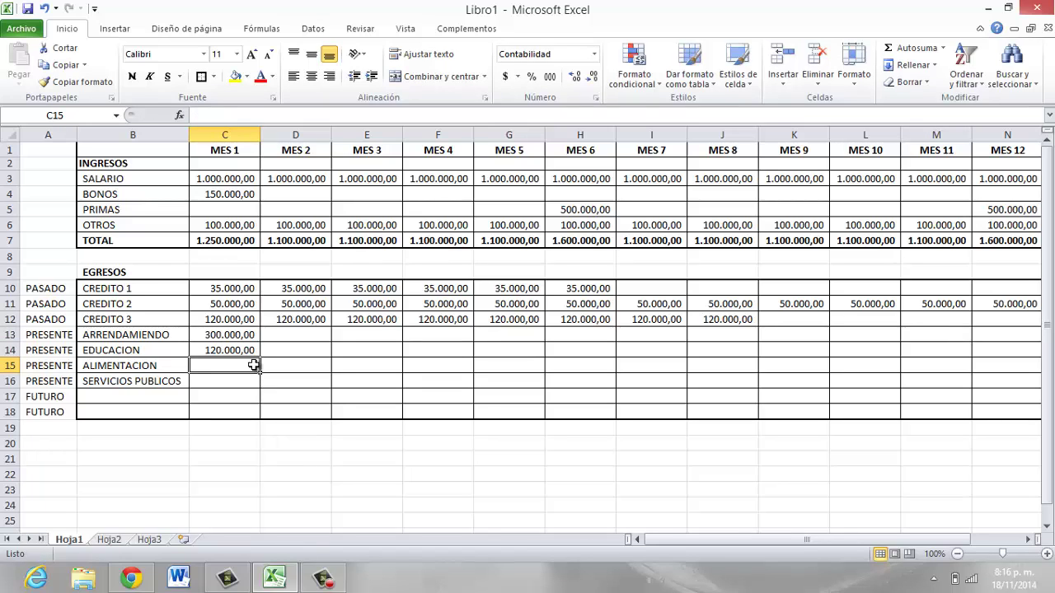
type("3")
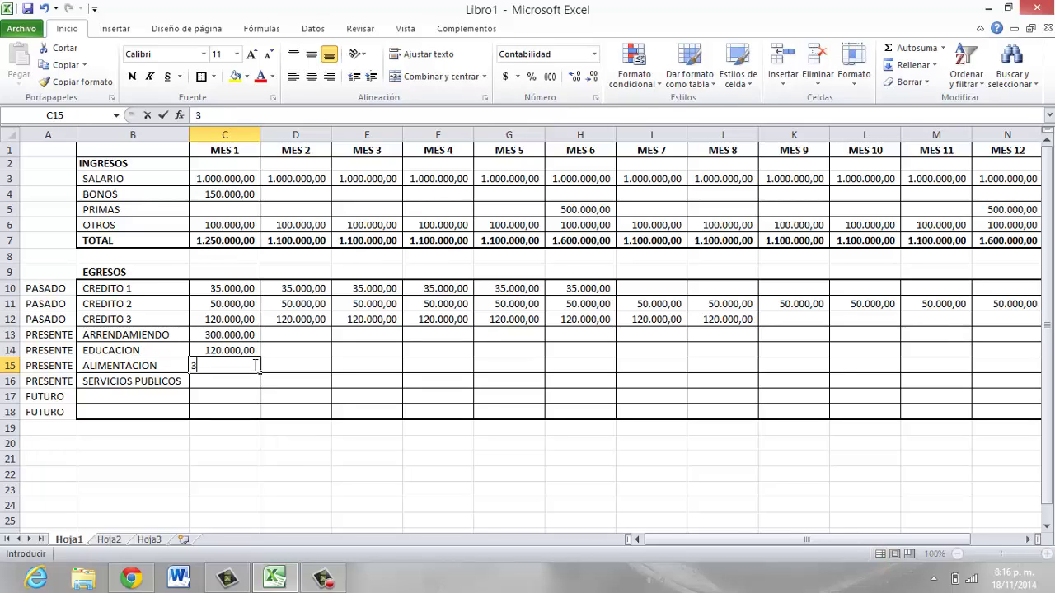
type("50.000")
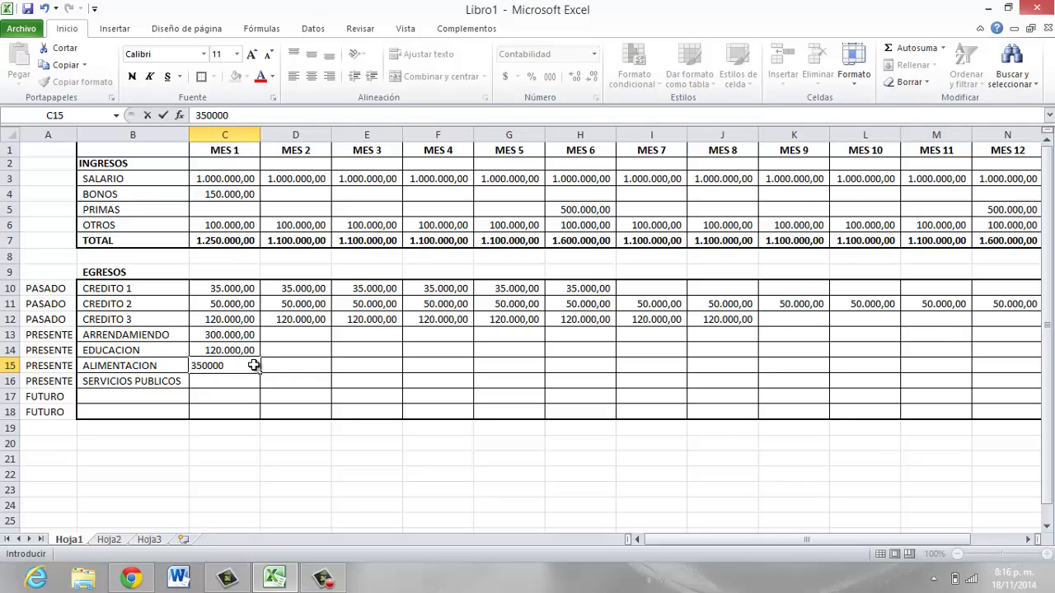
key("Return")
type("1")
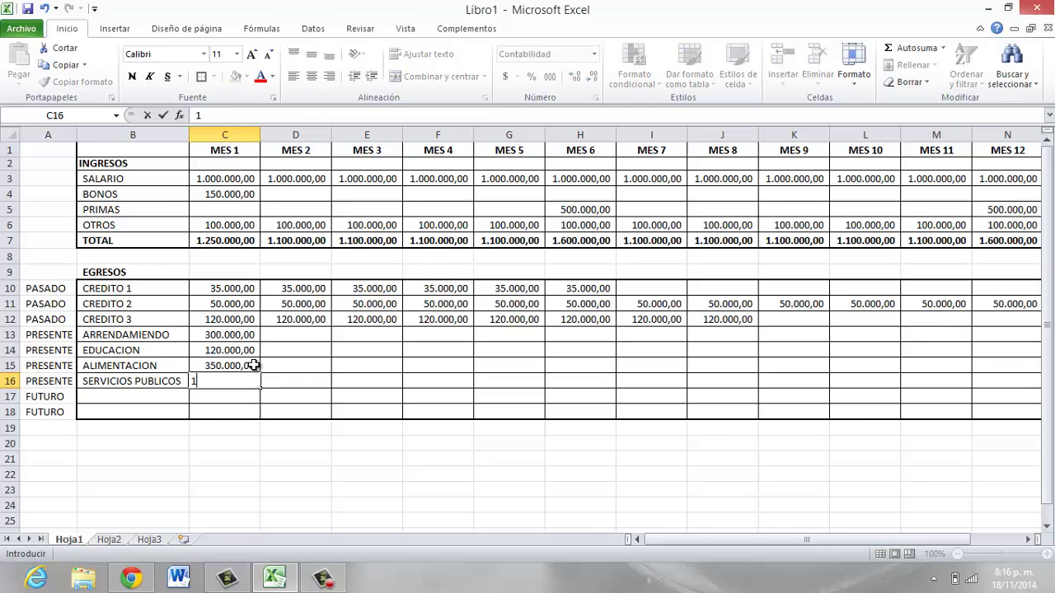
type("00000")
key("Return")
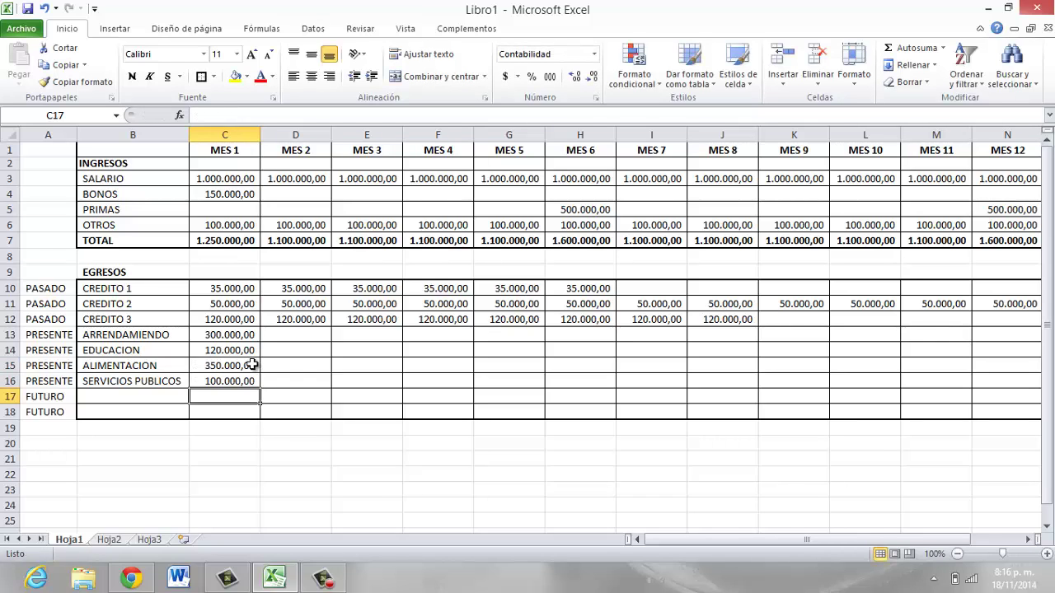
Step: Fill C13:C16 across to column N for MES 2 through MES 12
mouse_move(239, 335)
left_mouse_down()
mouse_move(257, 388)
mouse_move(225, 340)
left_mouse_up()
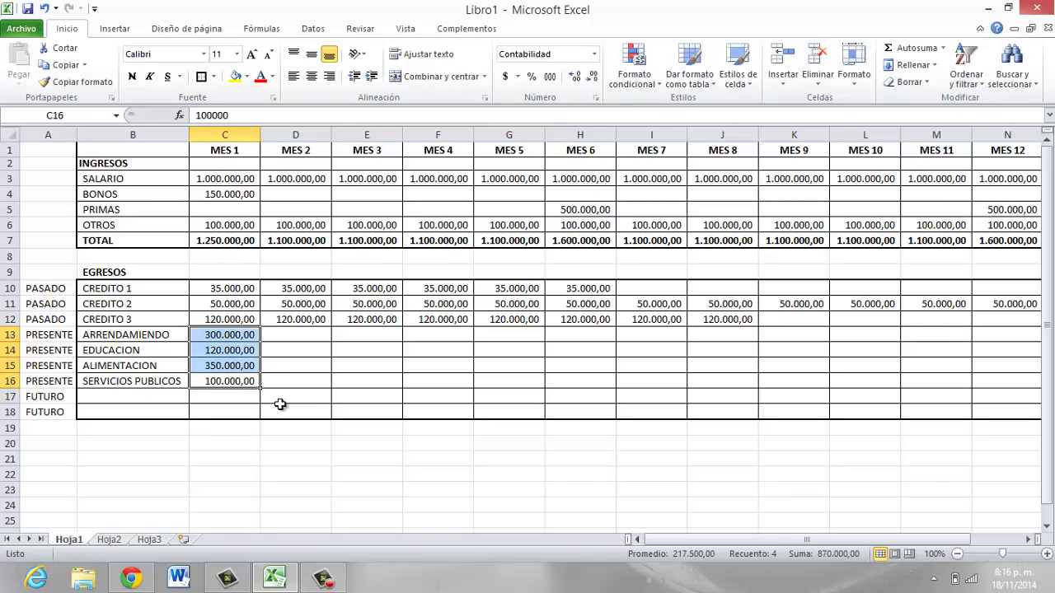
mouse_move(259, 388)
left_mouse_down()
mouse_move(1053, 427)
mouse_move(855, 437)
left_mouse_up()
key("Down")
key("Down")
key("Left")
key("Left")
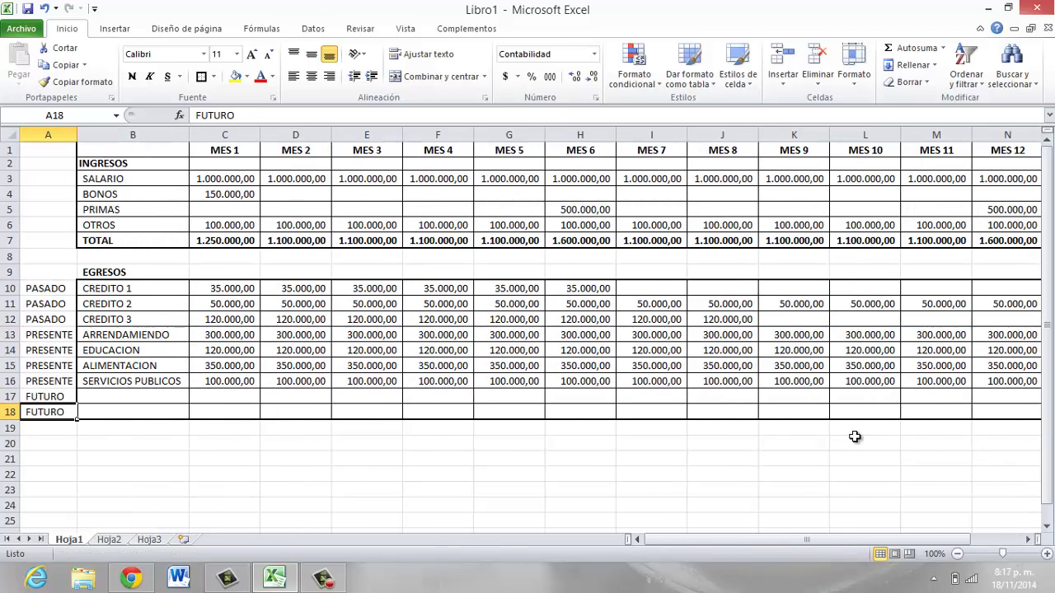
key("Up")
key("Up")
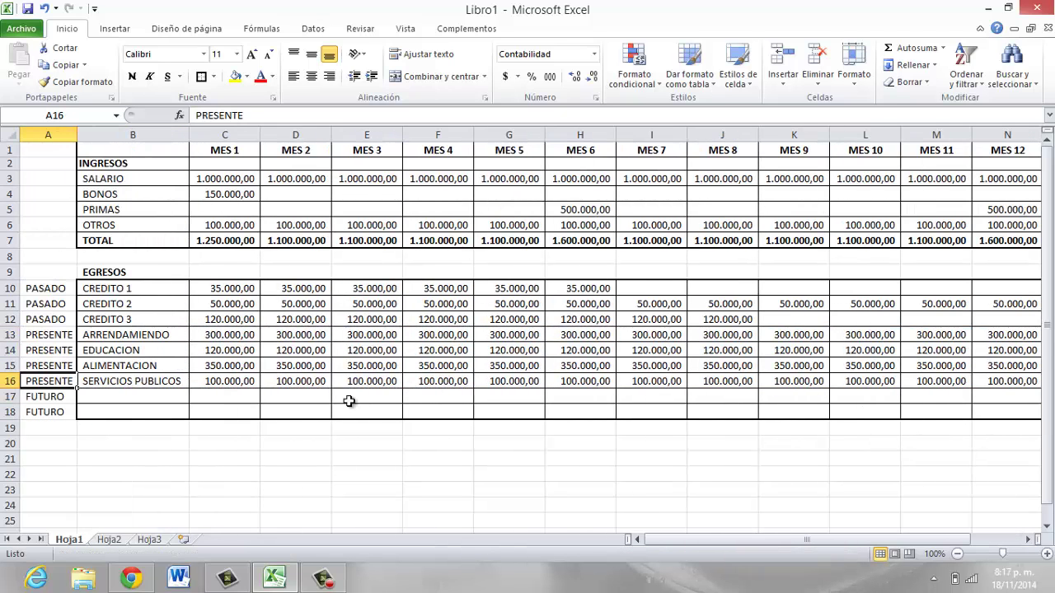
scroll(336, 388, "down", 2)
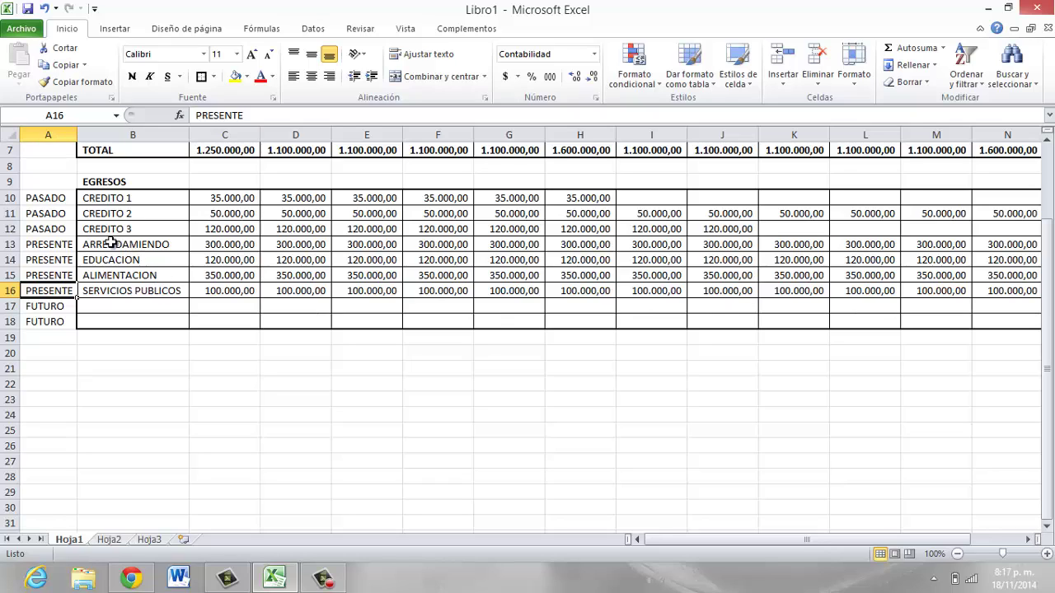
Step: Enter AHORRO in B17 and INVERSION in B18 as the FUTURO labels
left_click_drag(66, 244, 82, 287)
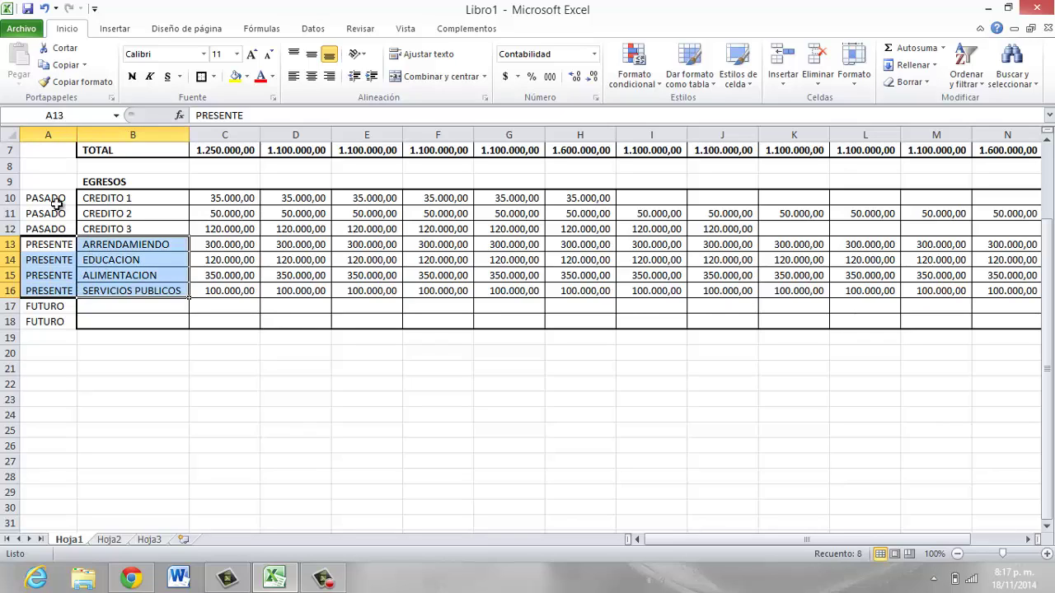
left_click_drag(58, 200, 107, 230)
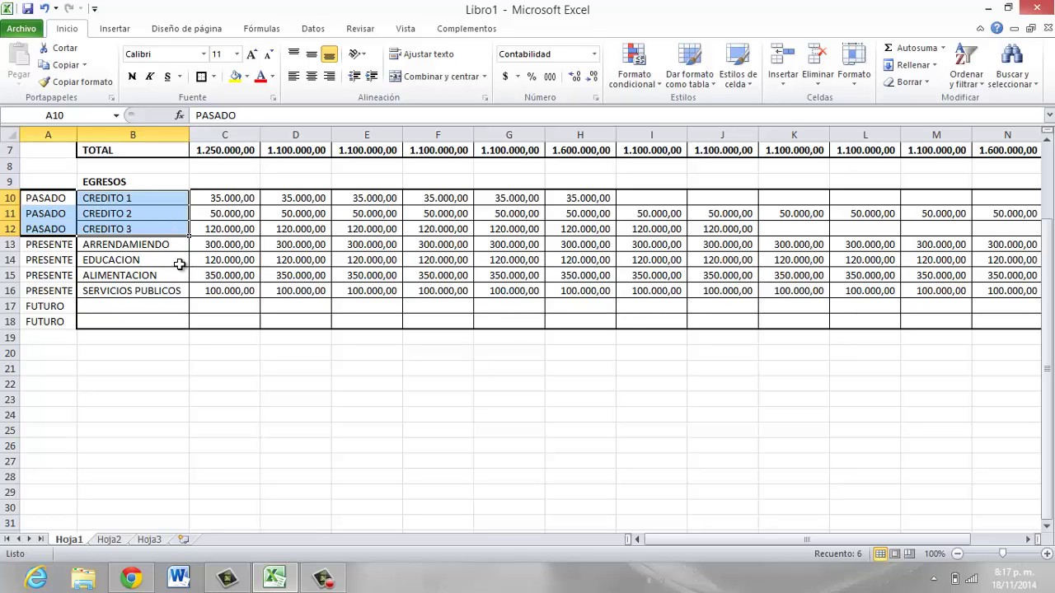
left_click(128, 306)
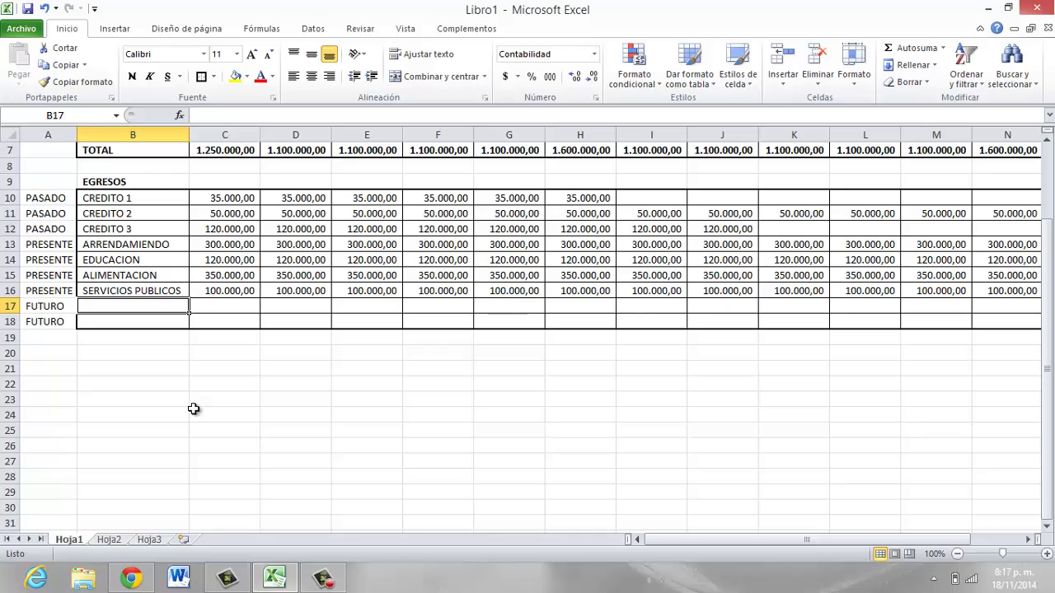
type("AHORRO")
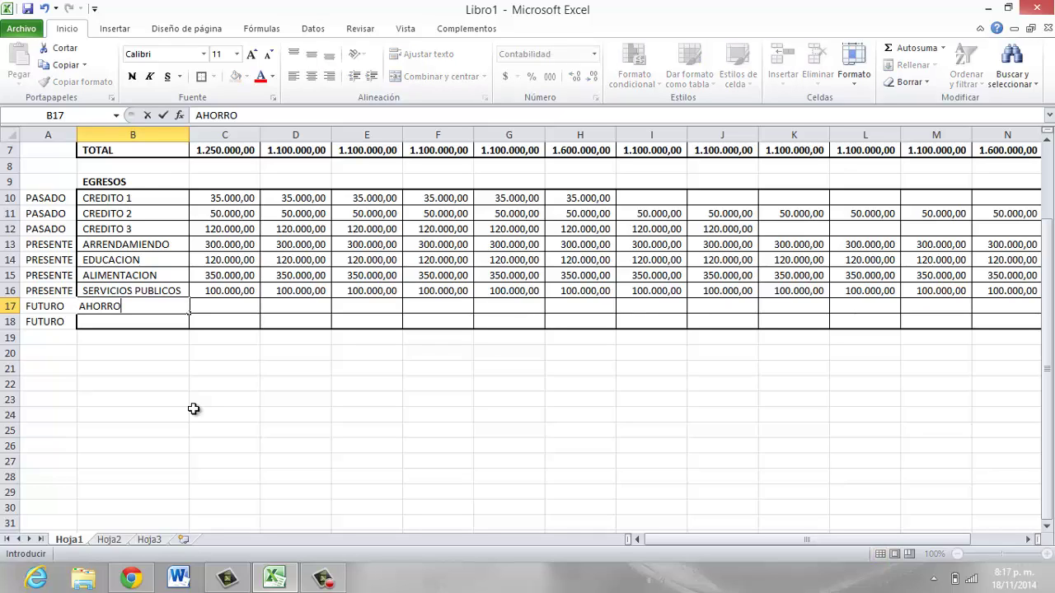
key("Return")
type("INVERSI")
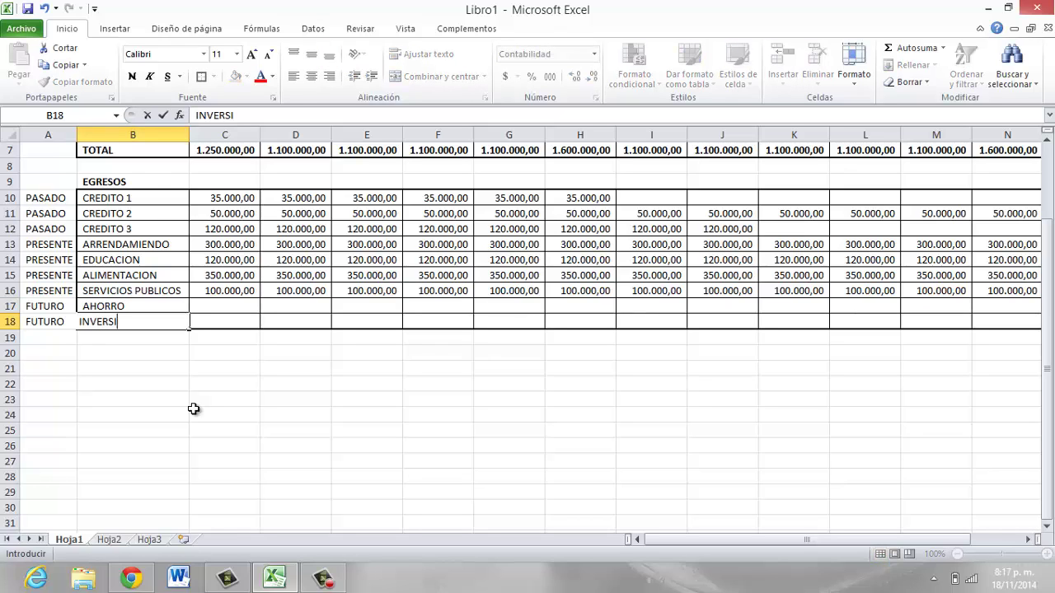
type("ON")
key("Tab")
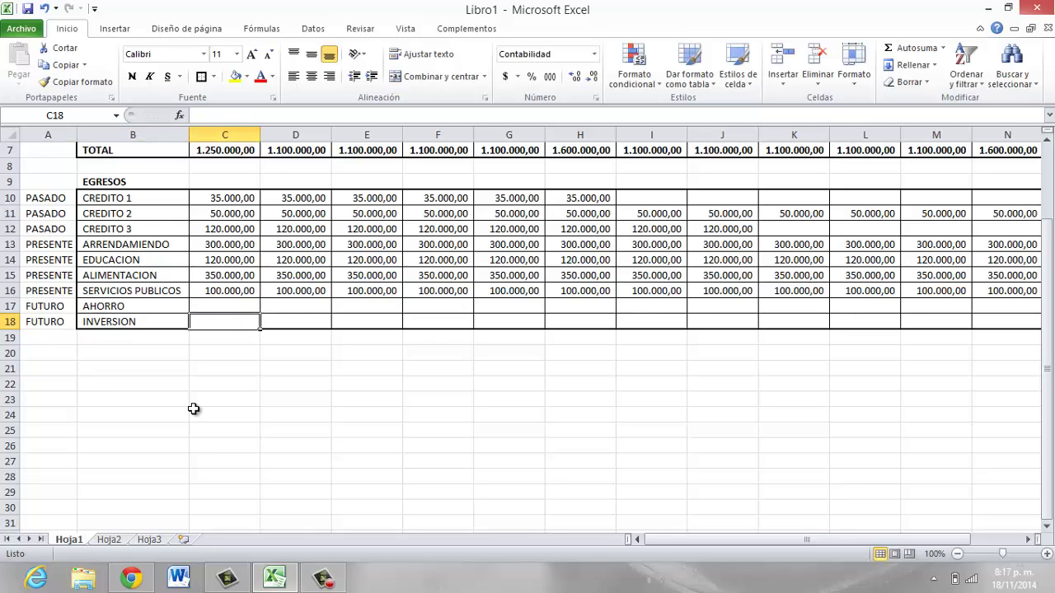
scroll(194, 408, "up", 2)
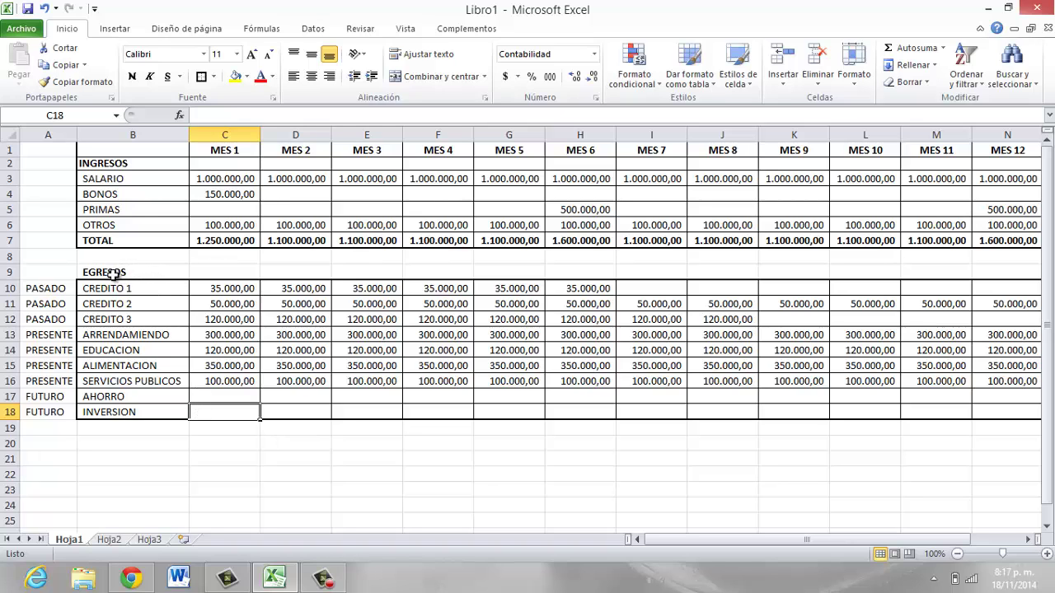
Step: Apply Todos los bordes and Borde de cuadro grueso to B9:N18
mouse_move(113, 275)
left_mouse_down()
mouse_move(870, 402)
mouse_move(866, 417)
left_mouse_up()
left_click(212, 77)
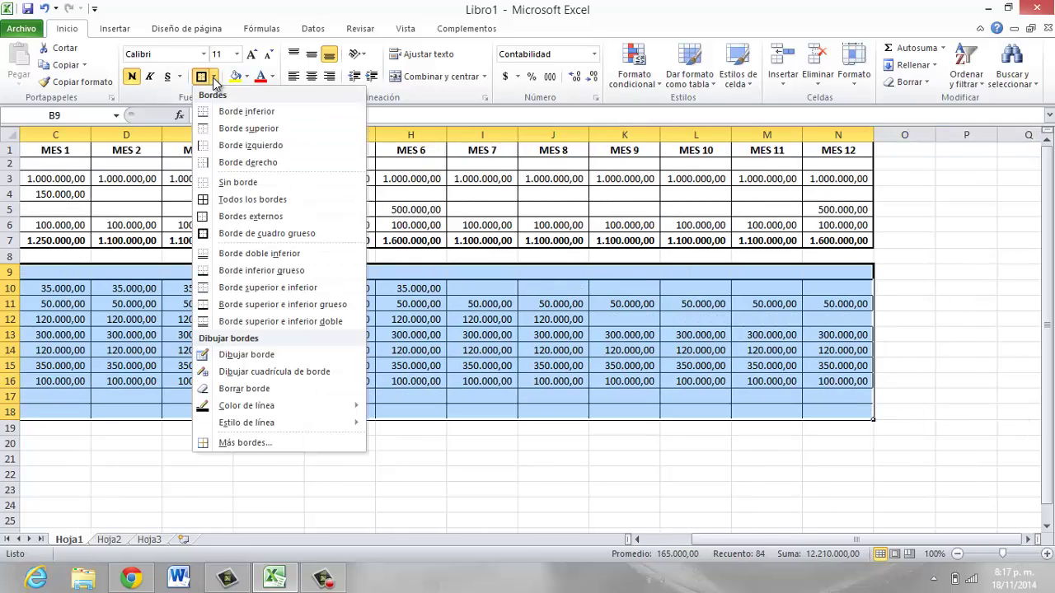
left_click(234, 201)
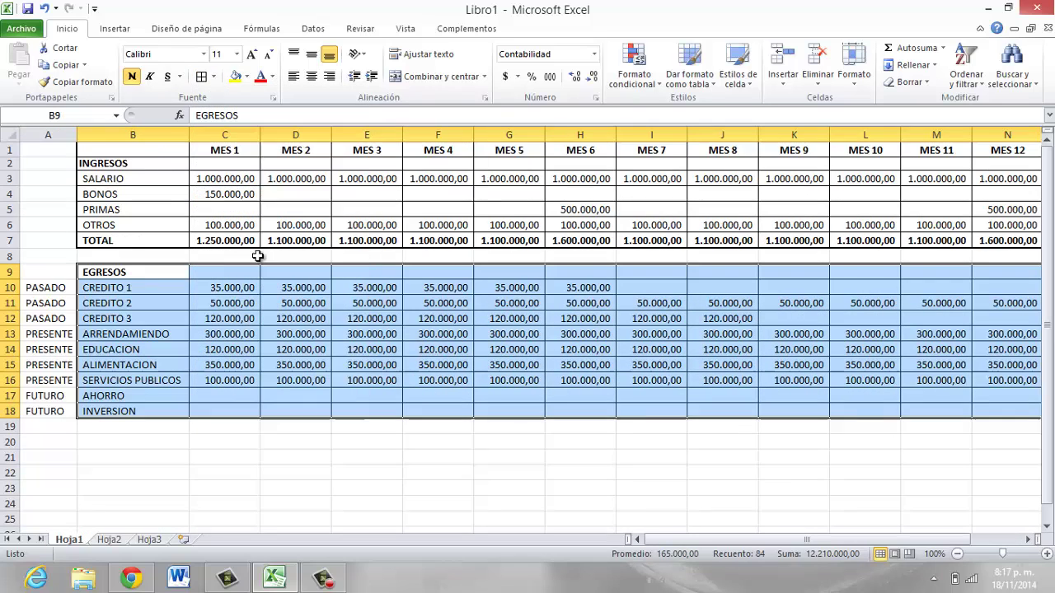
left_click(214, 76)
double_click(278, 230)
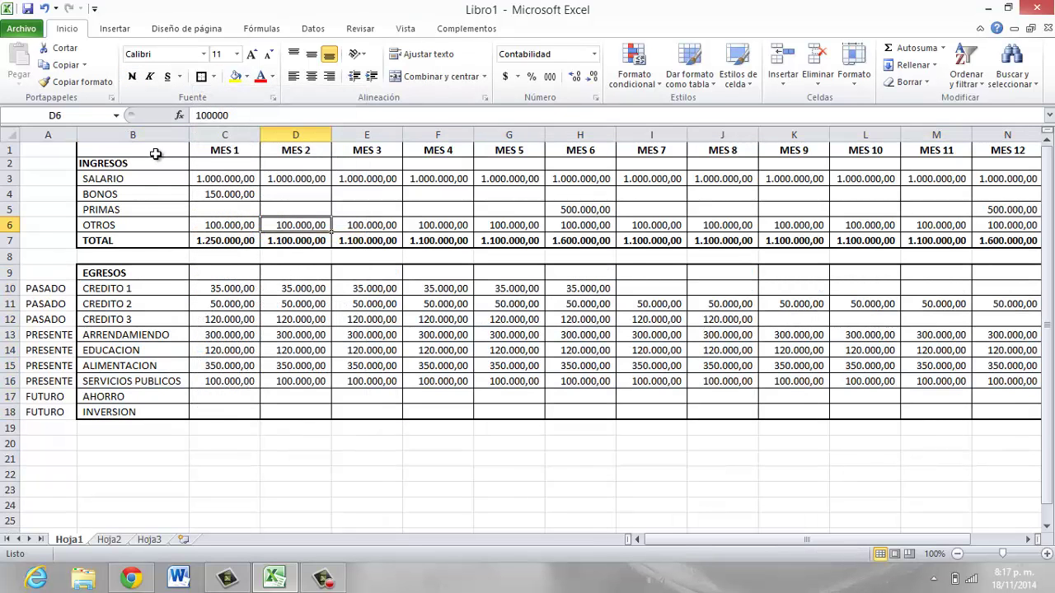
left_click(128, 438)
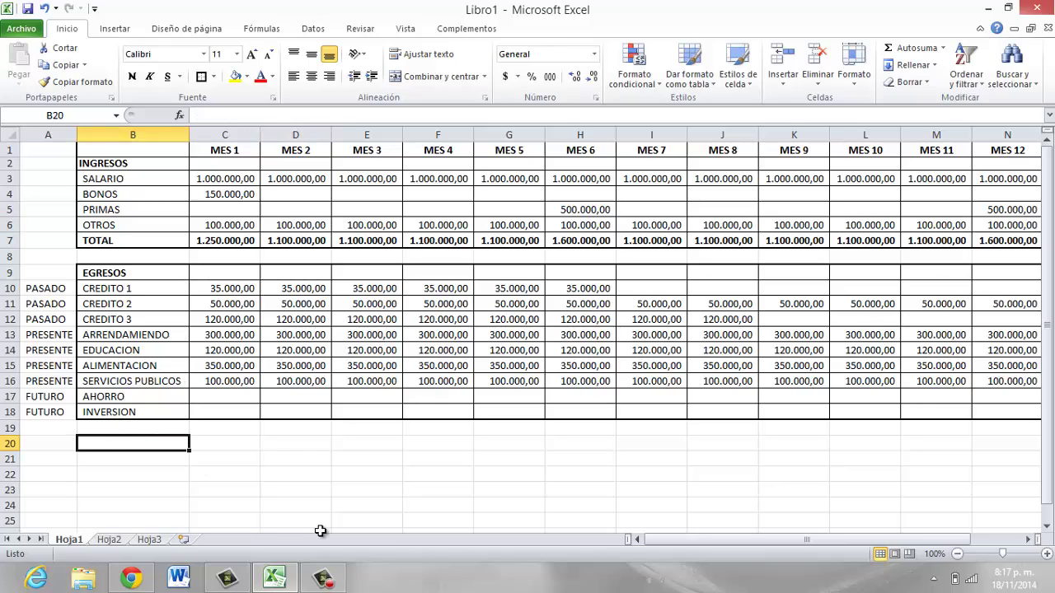
Step: Enter the DIFERENCIA label in B20 and abandon the started C20 formula
type("DIFERENCIA")
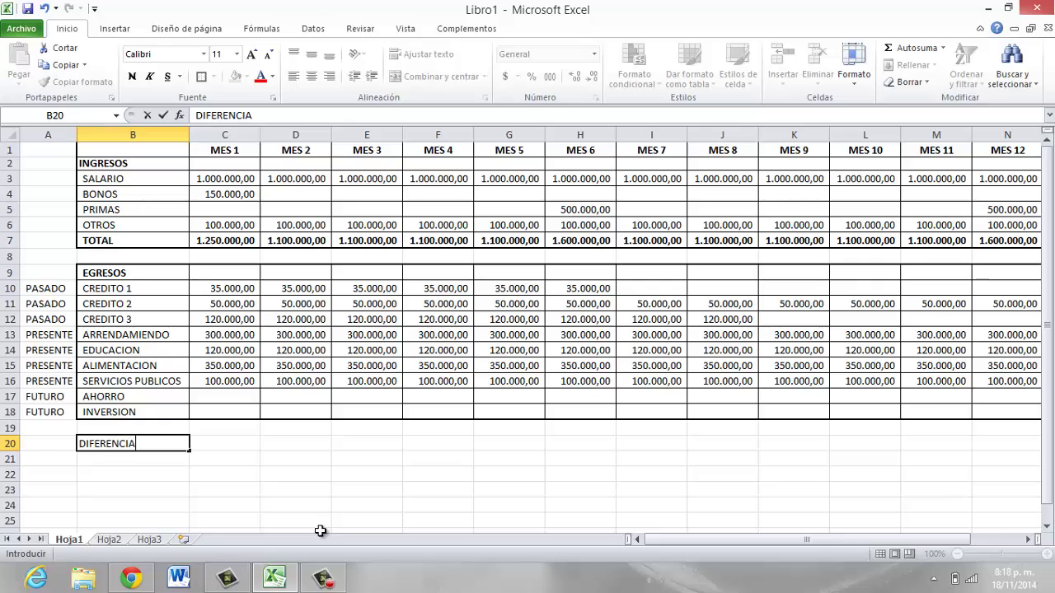
key("Tab")
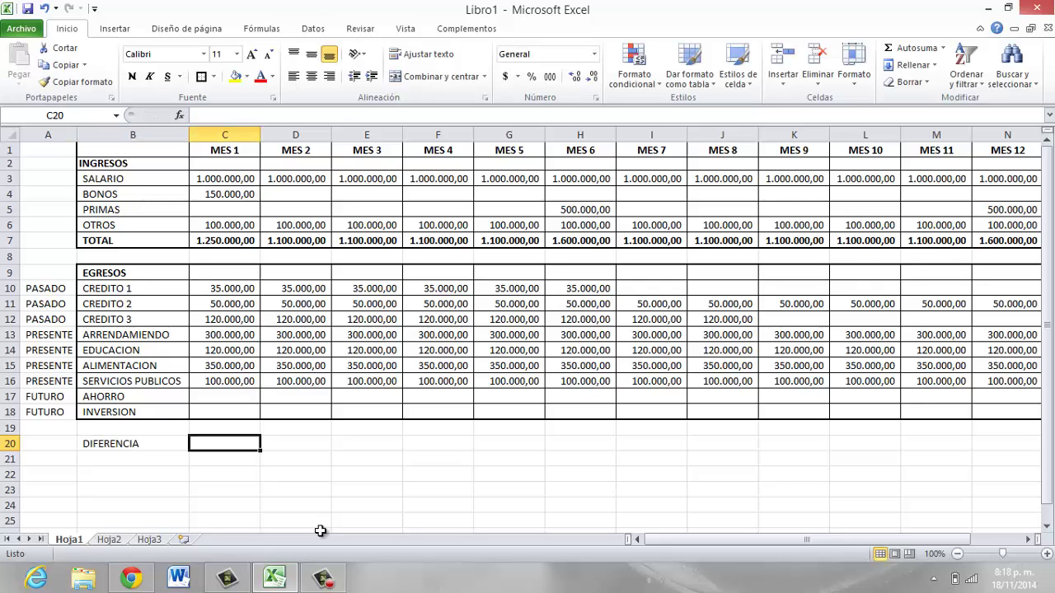
type("=")
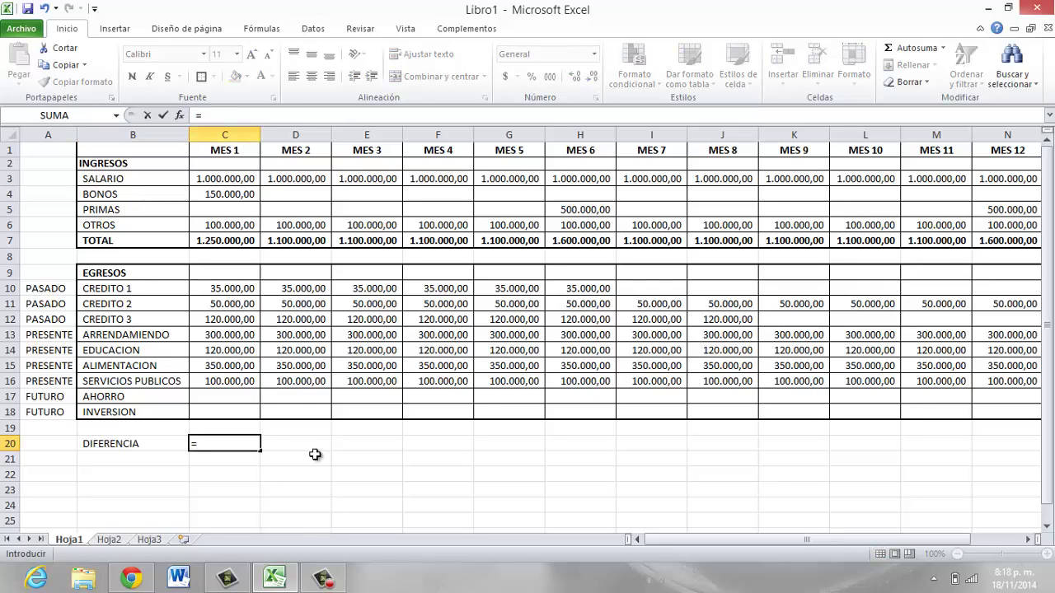
left_click(228, 242)
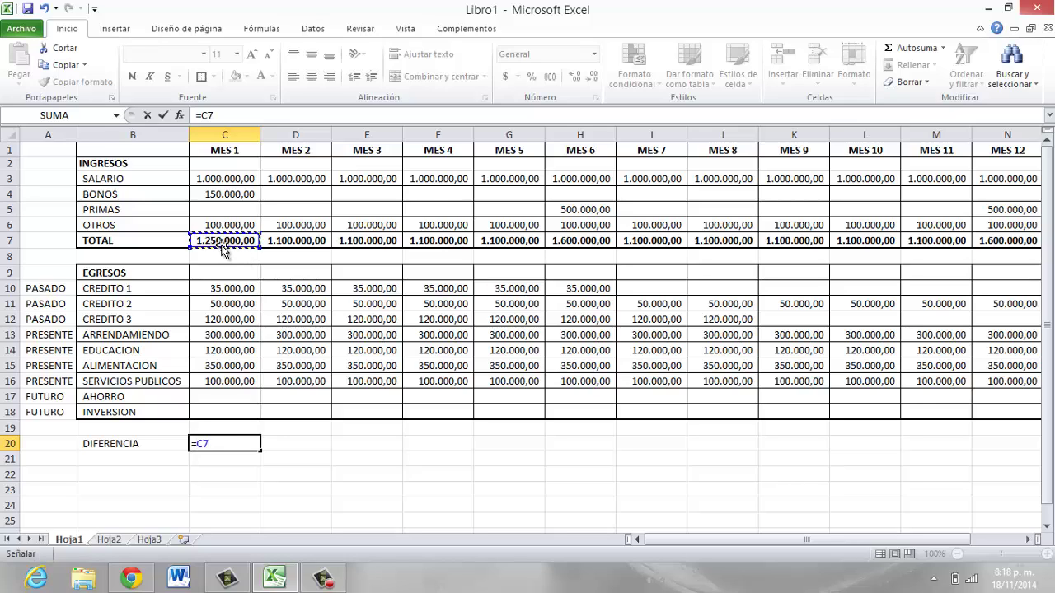
type("-")
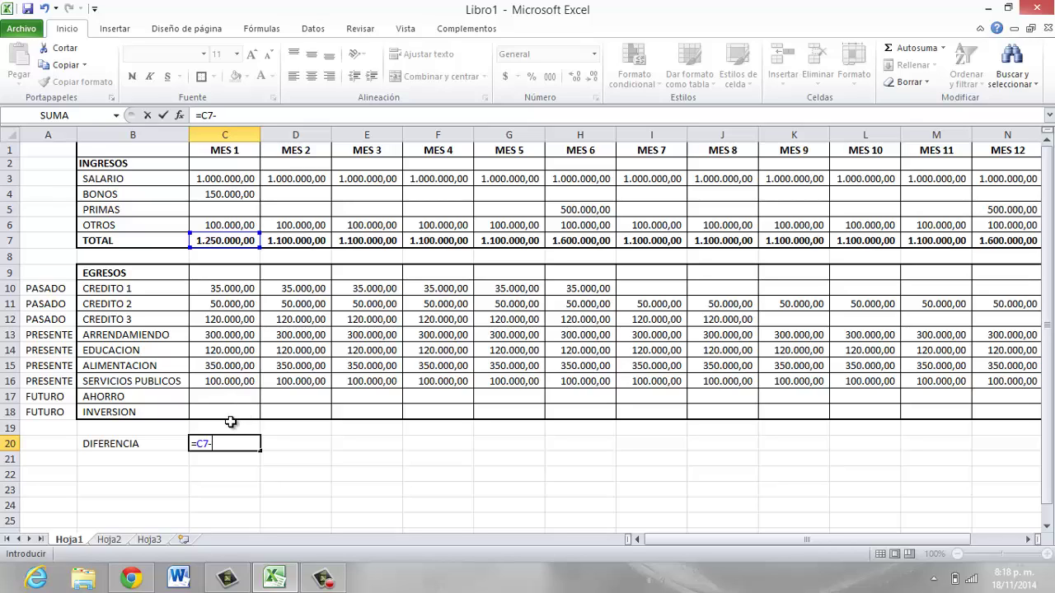
key("Escape")
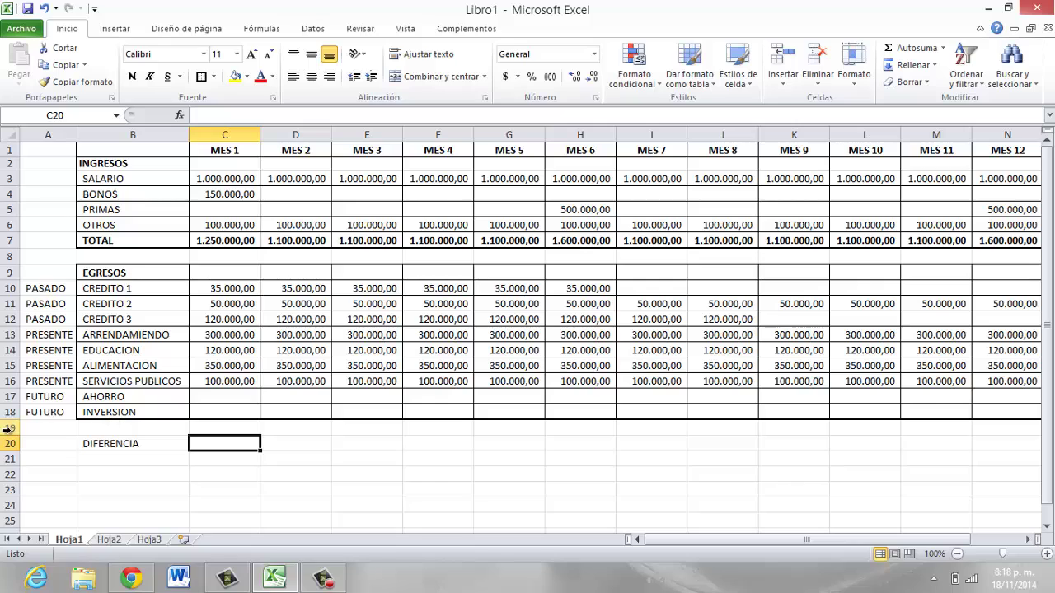
Step: Enter a bold TOTAL EGRESOS label in B19
left_click(97, 429)
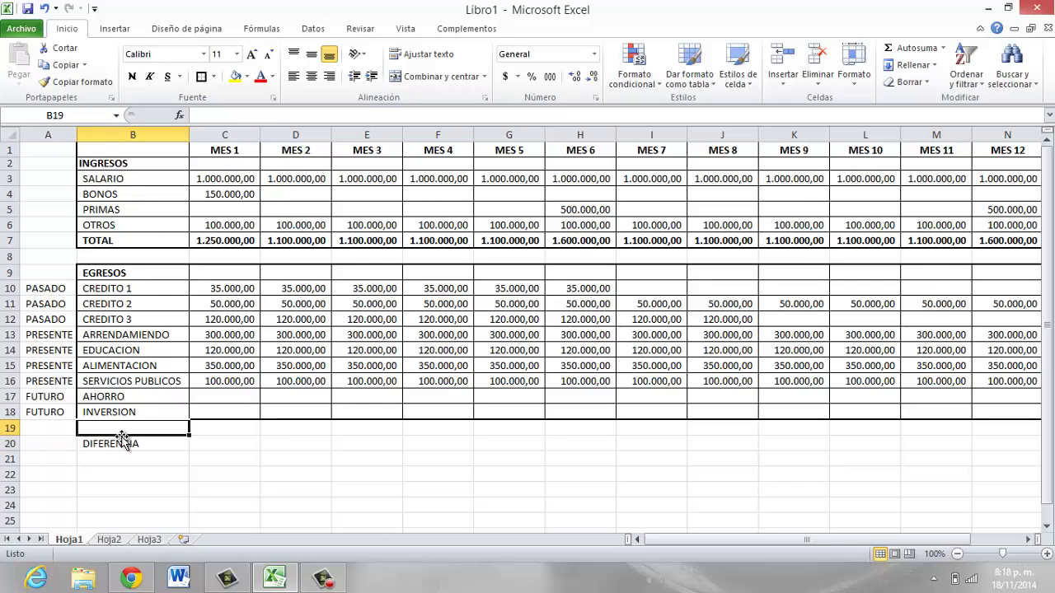
type("TOTAL EGR")
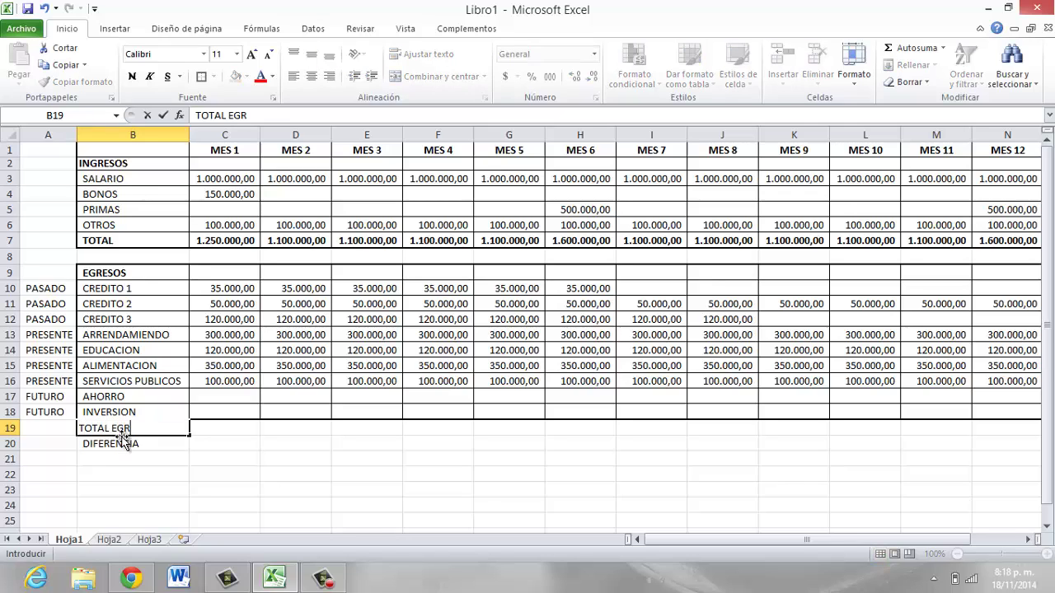
type("ESOS")
key("ctrl+Return")
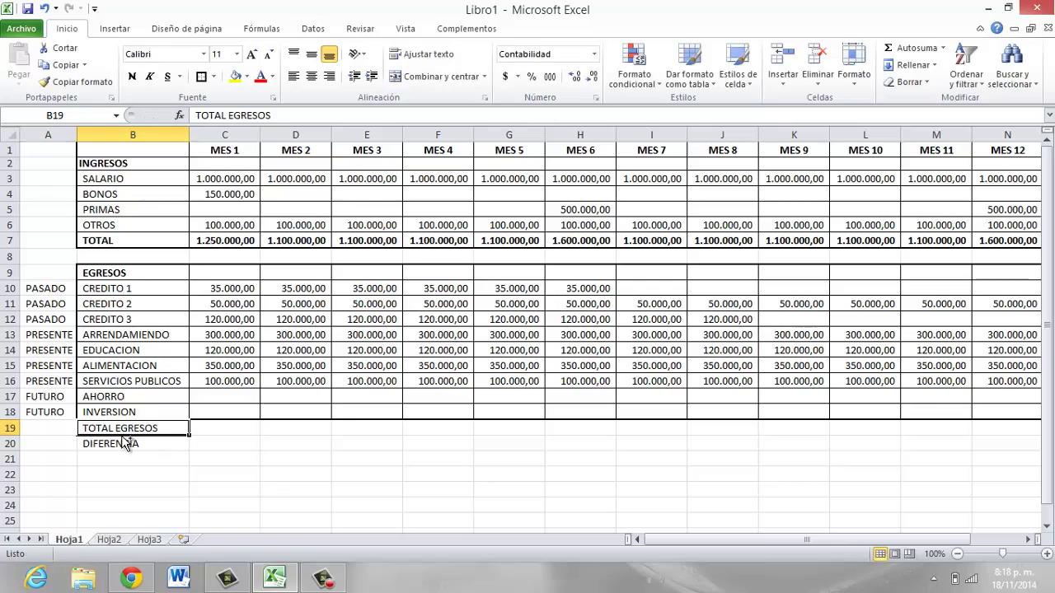
key("ctrl+b")
Step: AutoSum the MES 1 expenses in C19 and copy the total through MES 12
key("Tab")
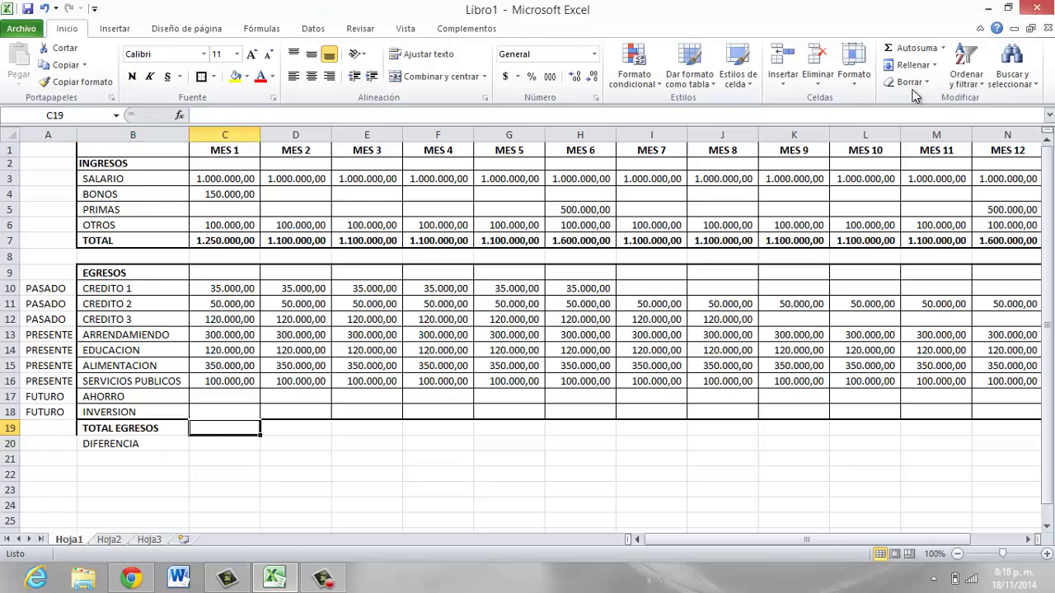
left_click(894, 47)
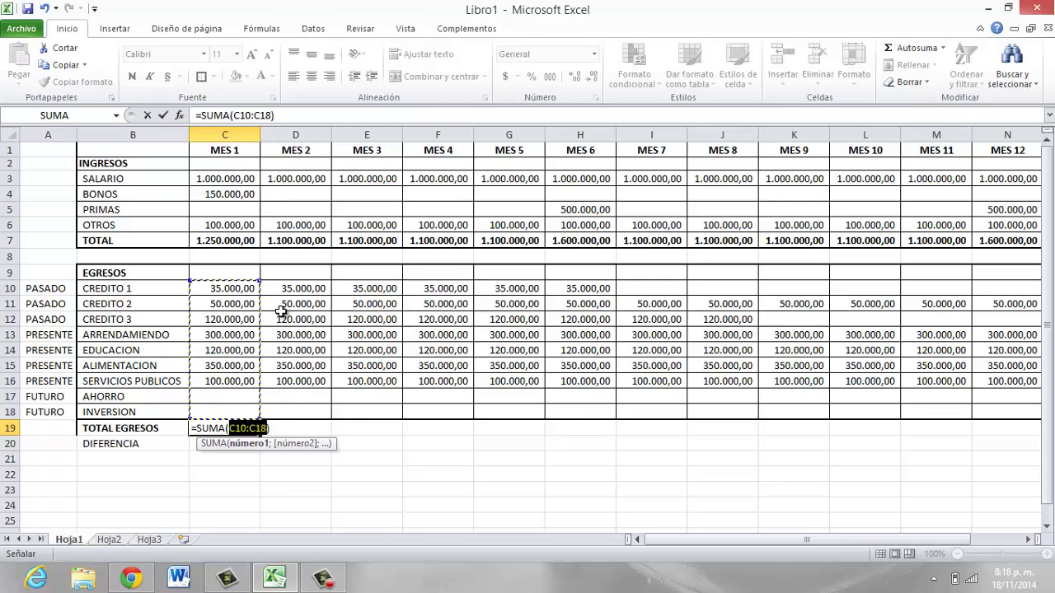
key("ctrl+Return")
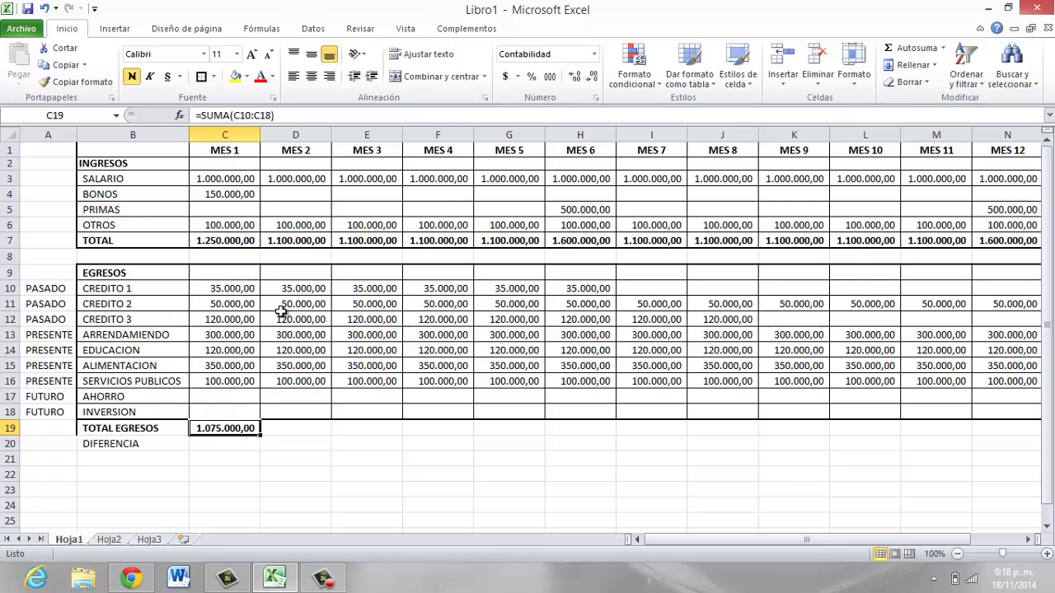
key("ctrl+c")
key("Right")
key("shift+Right")
key("shift+Right")
key("shift+Right")
key("shift+Right")
key("shift+Right")
key("shift+Right")
key("shift+Right")
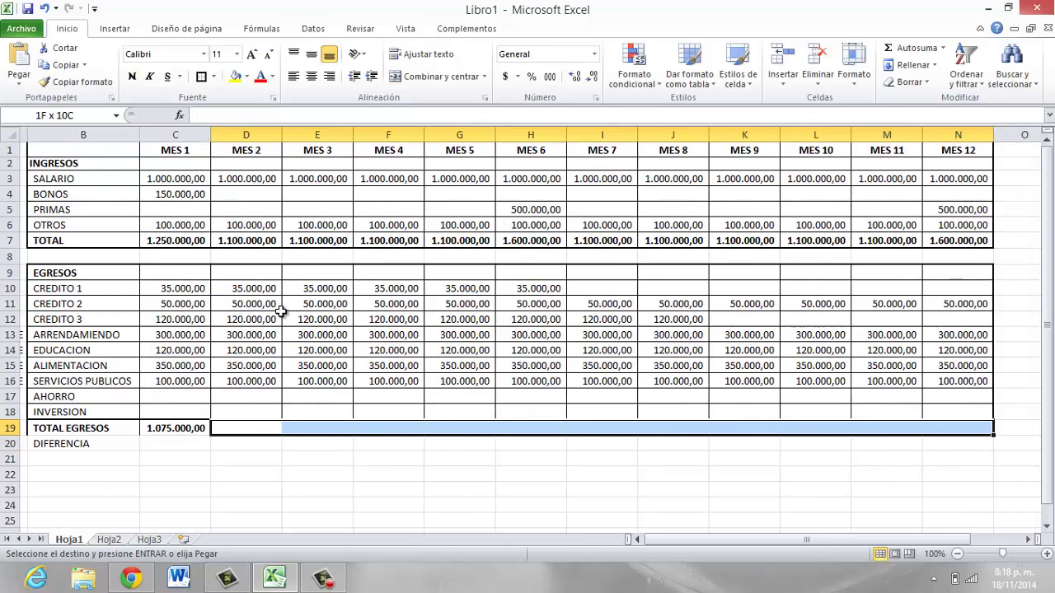
key("shift+Right")
Step: Apply Todos los bordes and a thick outer box to B9:N19
key("shift+Right")
key("Return")
key("ctrl+Left")
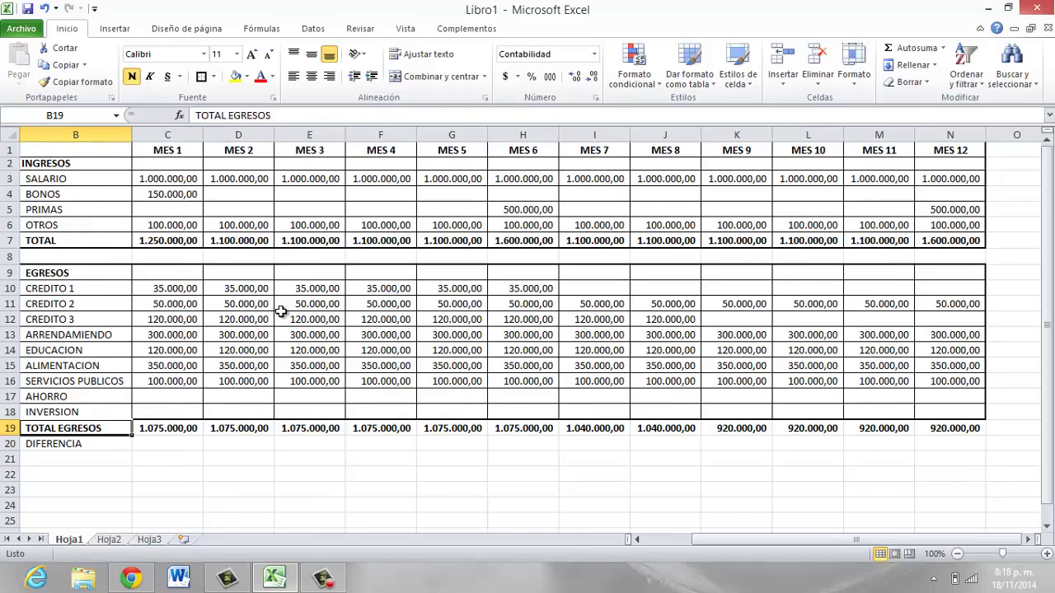
key("Left")
key("Right")
key("shift+Right")
key("shift+Up")
key("shift+Right")
key("shift+Up")
key("shift+Right")
key("shift+Up")
key("shift+Right")
key("shift+Up")
key("shift+Right")
key("shift+Right")
key("shift+Right")
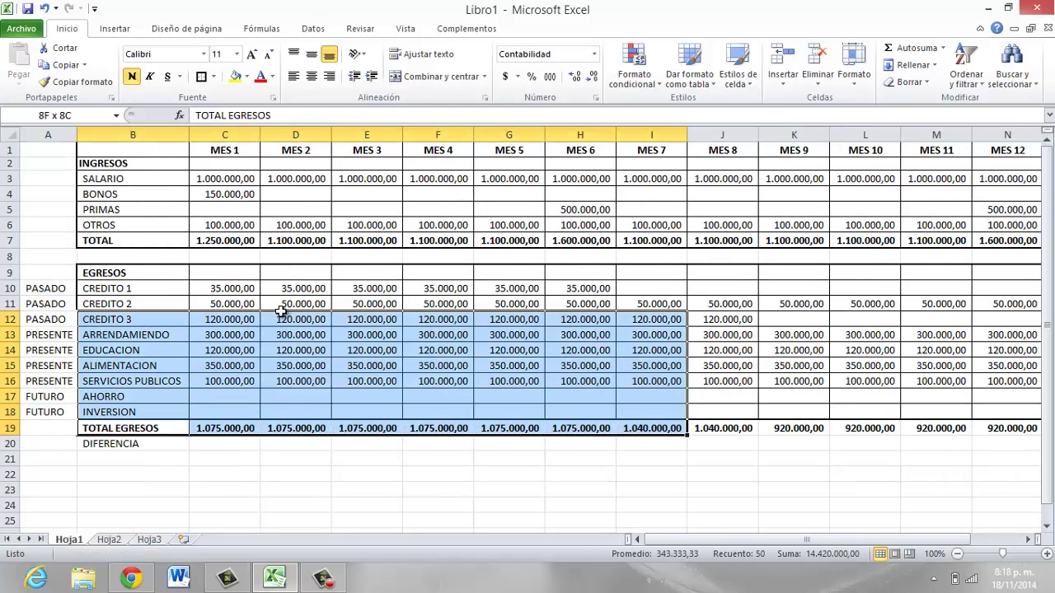
key("shift+Up")
key("shift+Up")
key("shift+Up")
key("shift+Right")
key("shift+Right")
key("shift+Right")
key("shift+Right")
key("shift+Right")
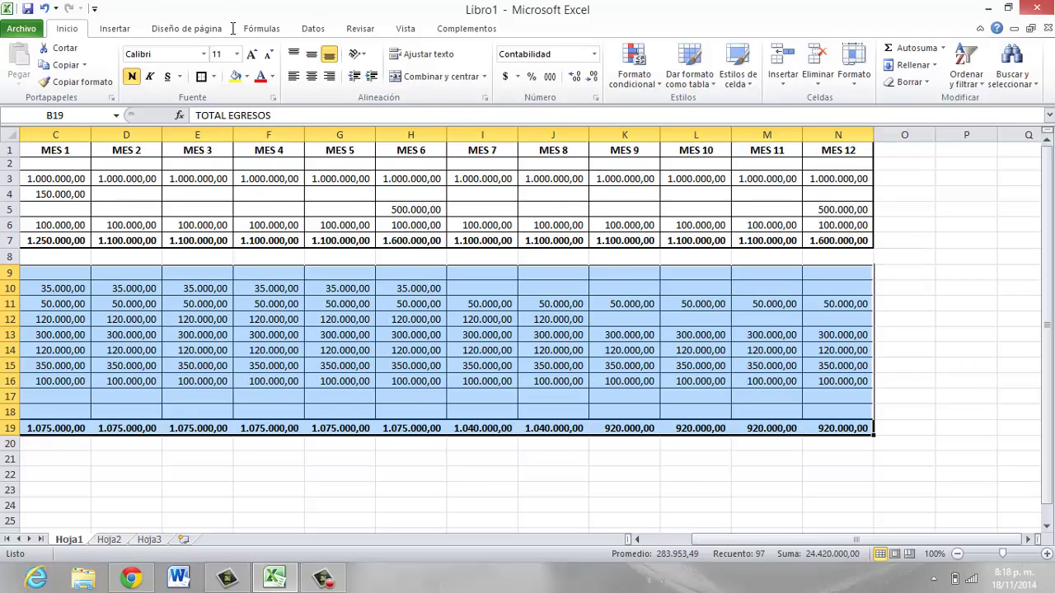
left_click(212, 76)
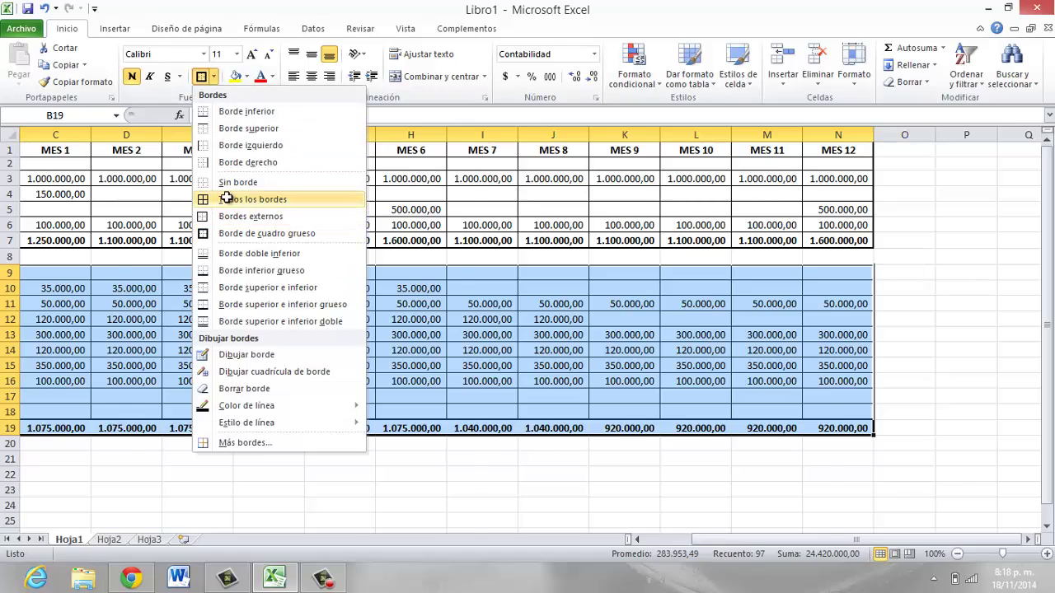
left_click(233, 200)
left_click(213, 76)
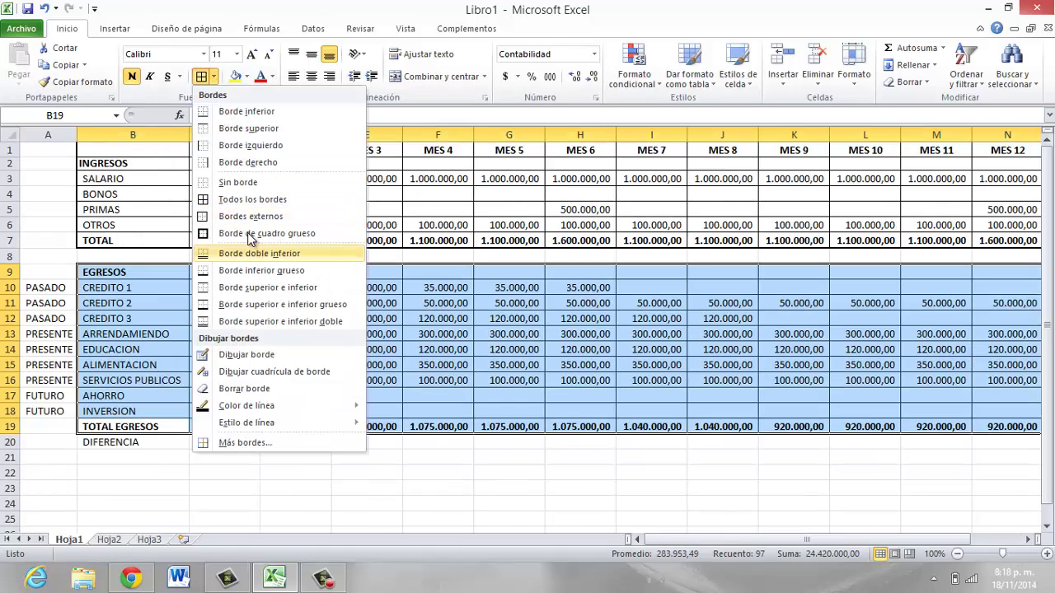
left_click(256, 234)
scroll(247, 314, "down", 1)
Step: Move the DIFERENCIA label from B20 down to B21
left_click(136, 400)
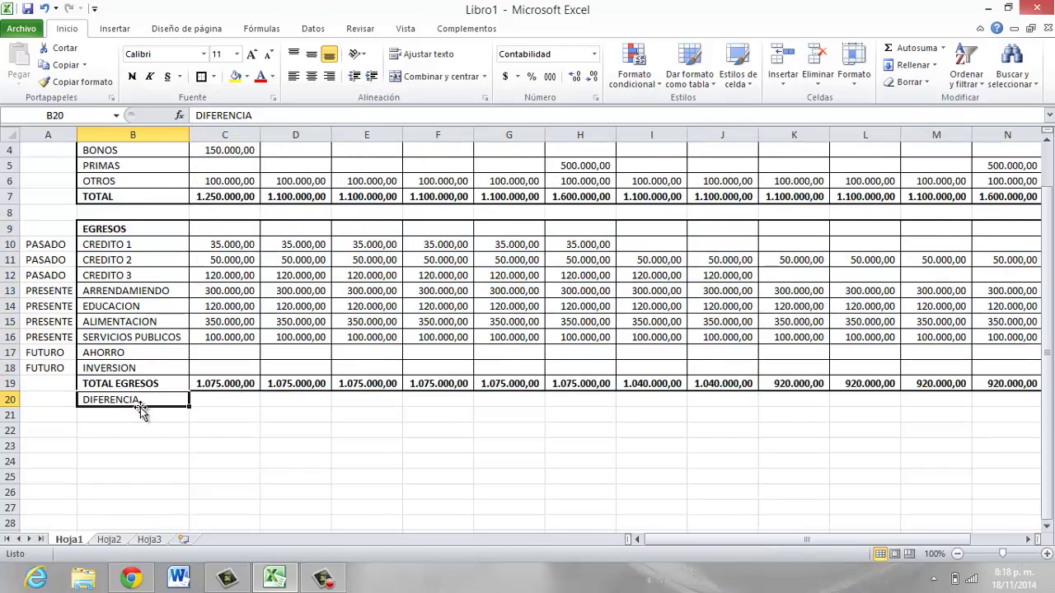
key("Delete")
key("Down")
type("DI")
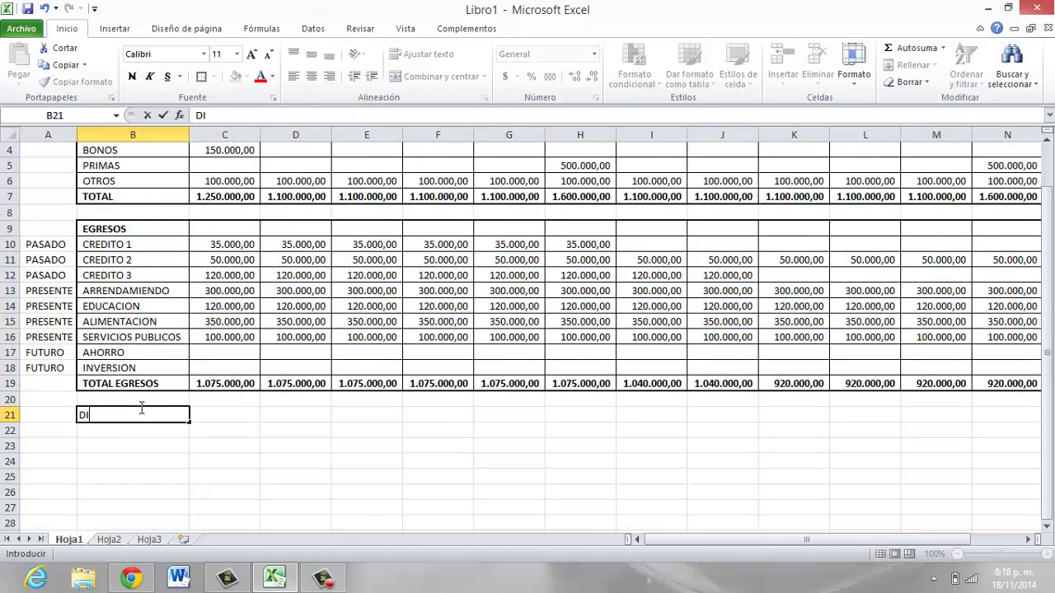
type("FERENCIA")
key("Tab")
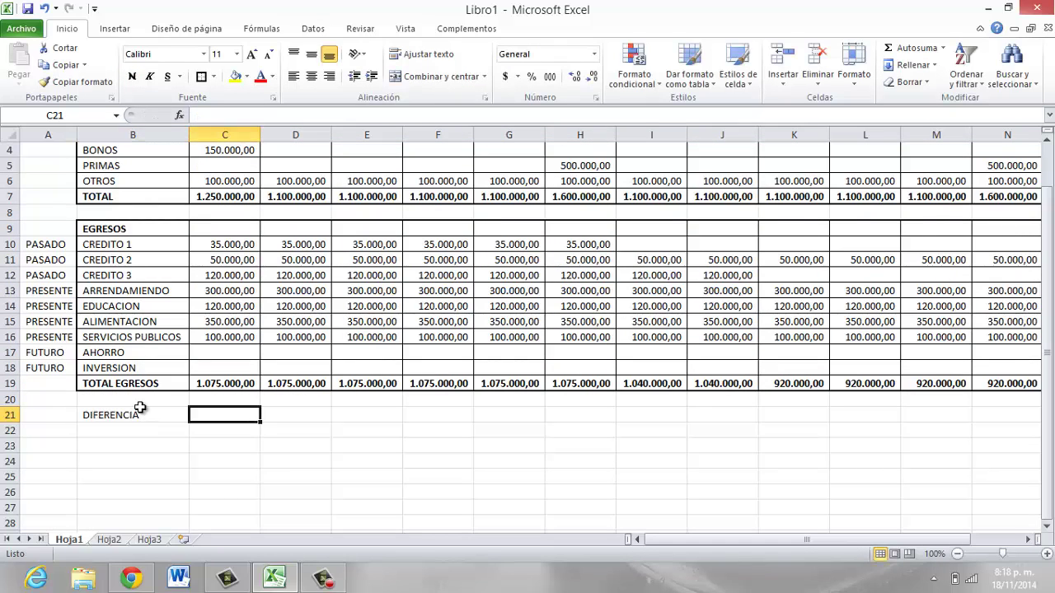
Step: Enter =C7-C19 in C21 to subtract MES 1 expenses from income
type("+")
key("Escape")
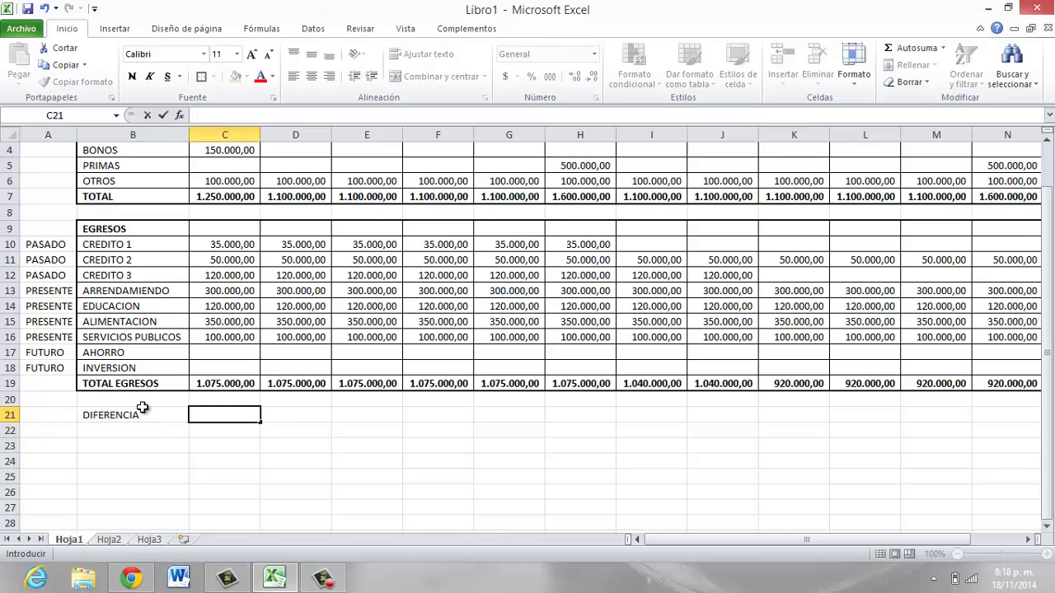
type("=")
left_click(227, 207)
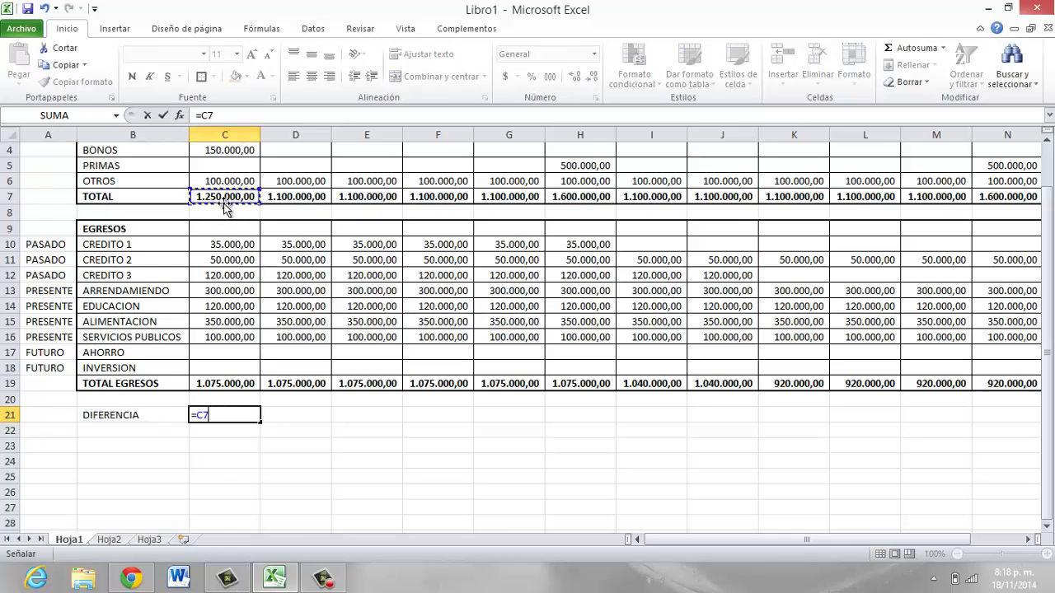
type("-")
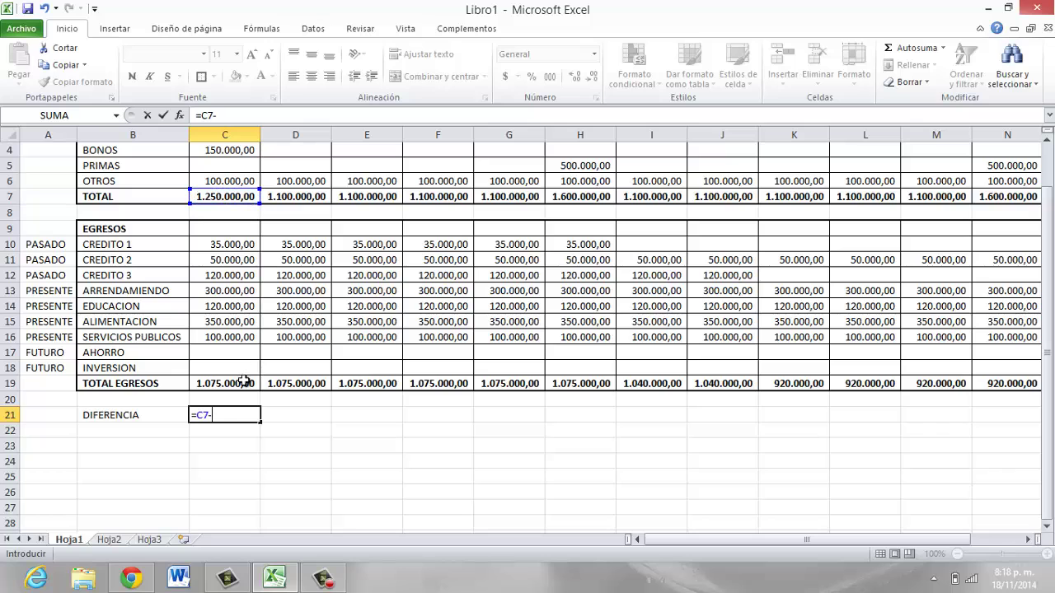
left_click(245, 381)
key("Return")
Step: Copy the difference formula across D21:N21 for the remaining months
key("Up")
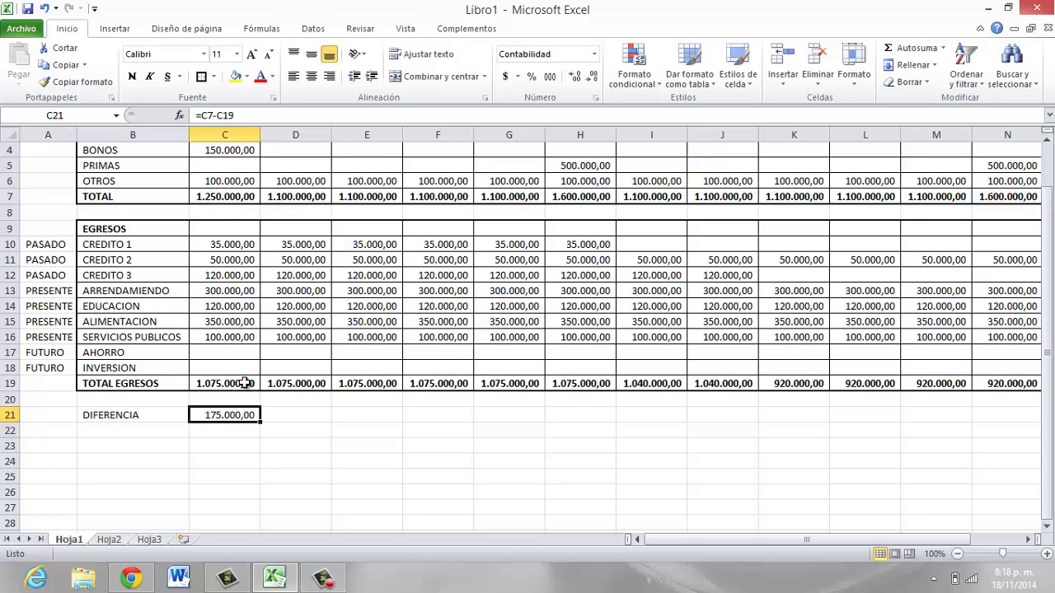
key("ctrl+c")
key("Right")
key("shift+Right")
key("shift+Right")
key("shift+Right")
key("shift+Right")
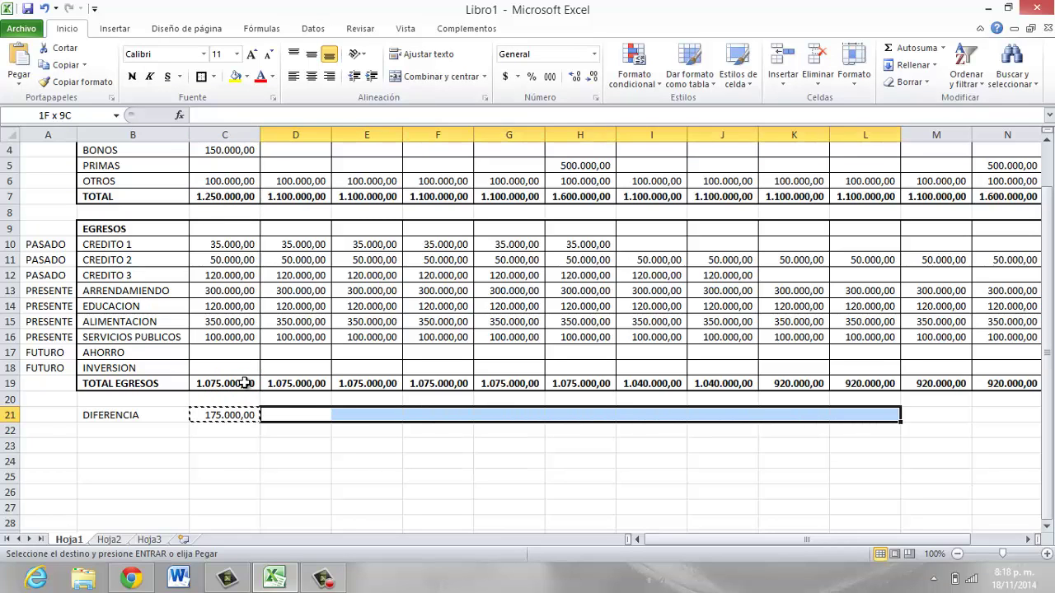
key("shift+Right")
key("shift+Right")
key("shift+Right")
key("shift+Left")
key("Return")
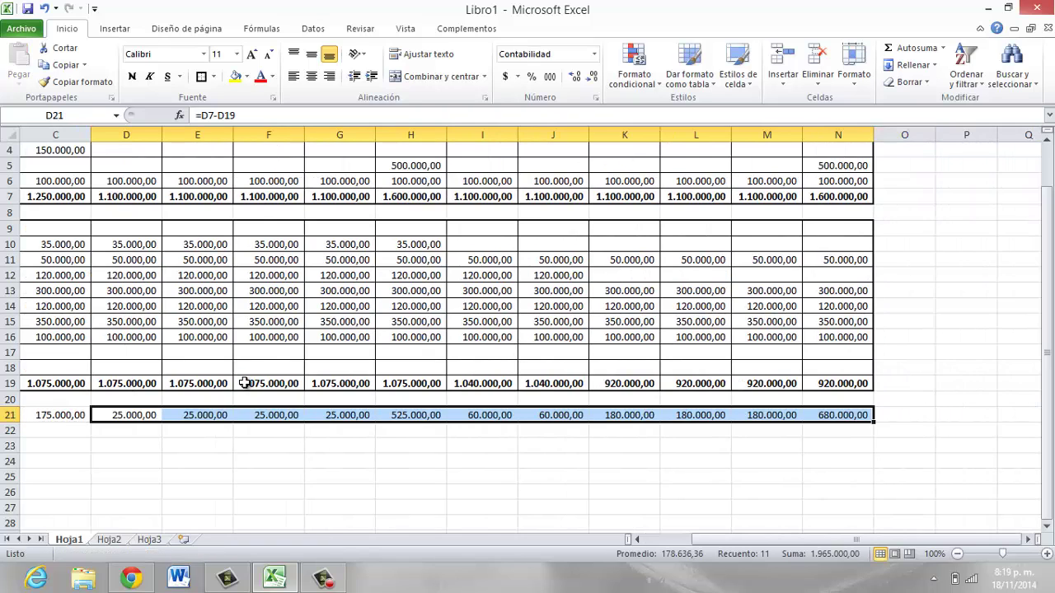
key("Down")
key("Home")
key("Right")
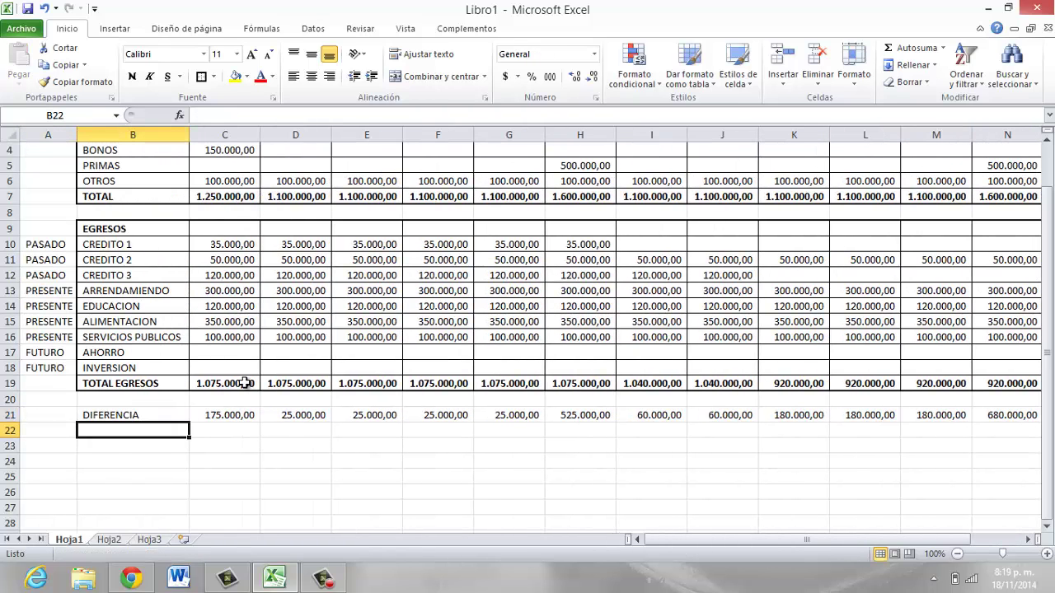
Step: Label row 22 ACUMULADO and set C22 to =+C21
type("ACUMULADO")
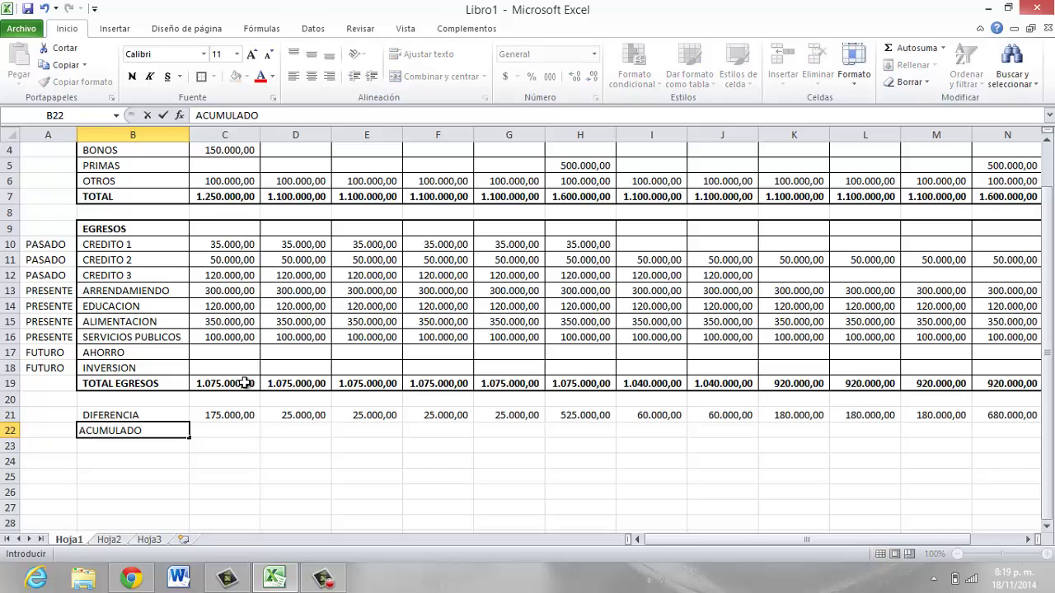
key("Right")
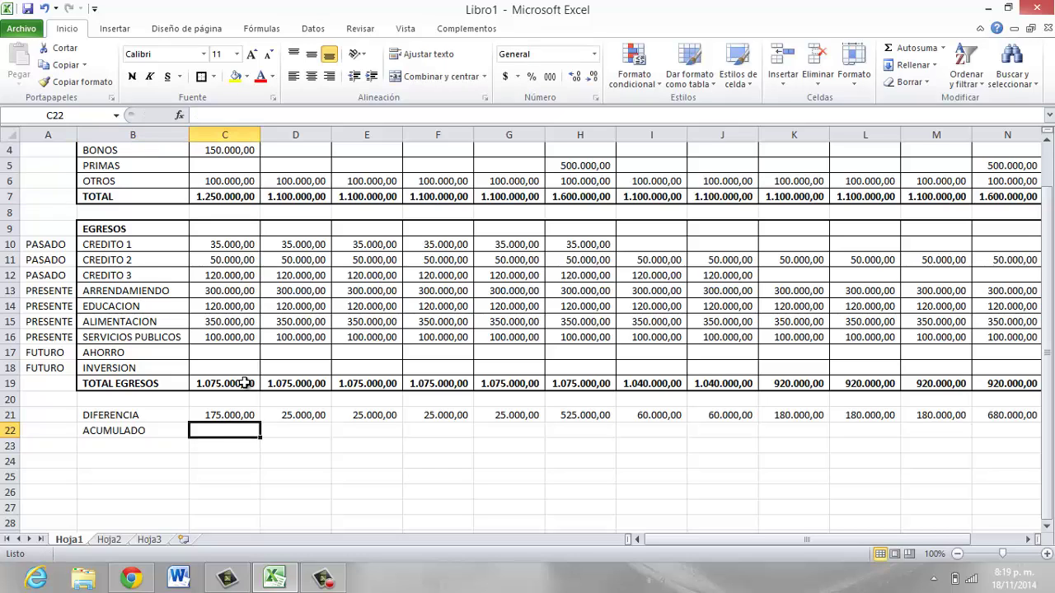
type("+")
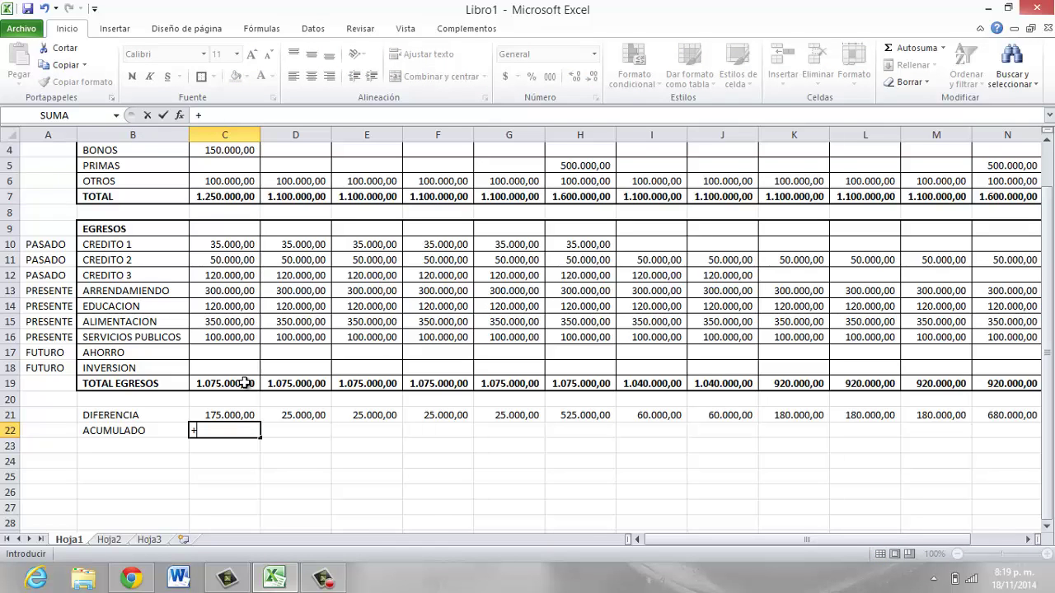
key("Up")
key("Return")
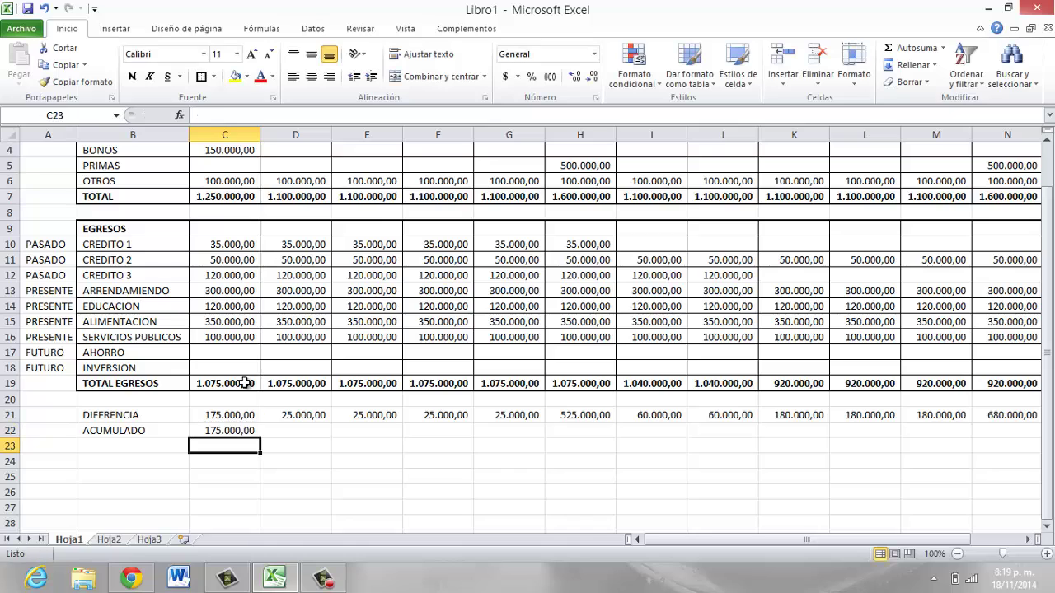
Step: Enter the running total =+C22+D21 in D22 and fill it to N22, reaching 2.140.000,00
key("Up")
key("Right")
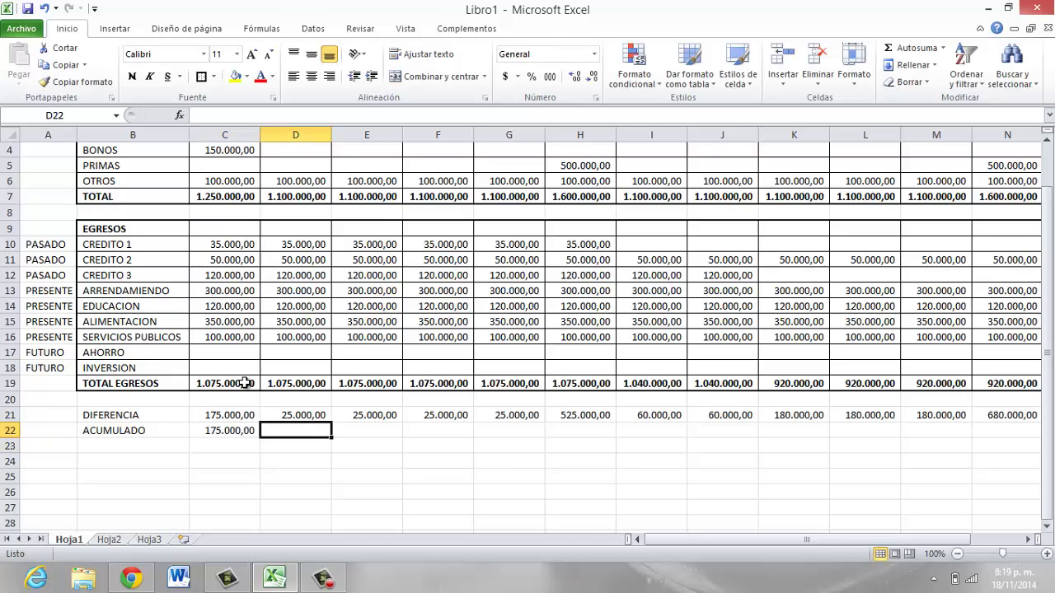
type("+")
key("Left")
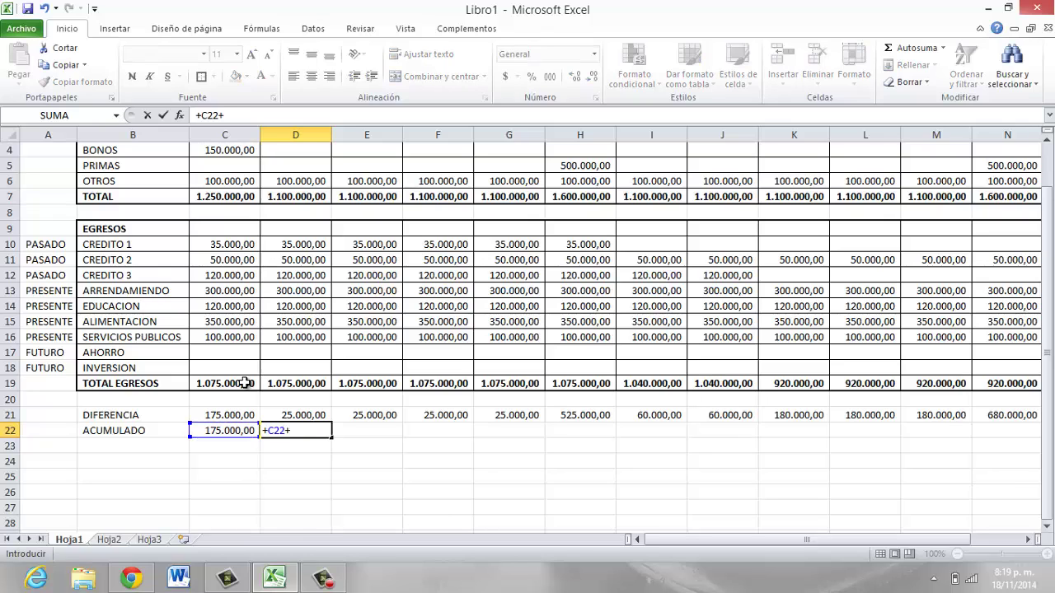
key("Up")
key("Return")
key("Up")
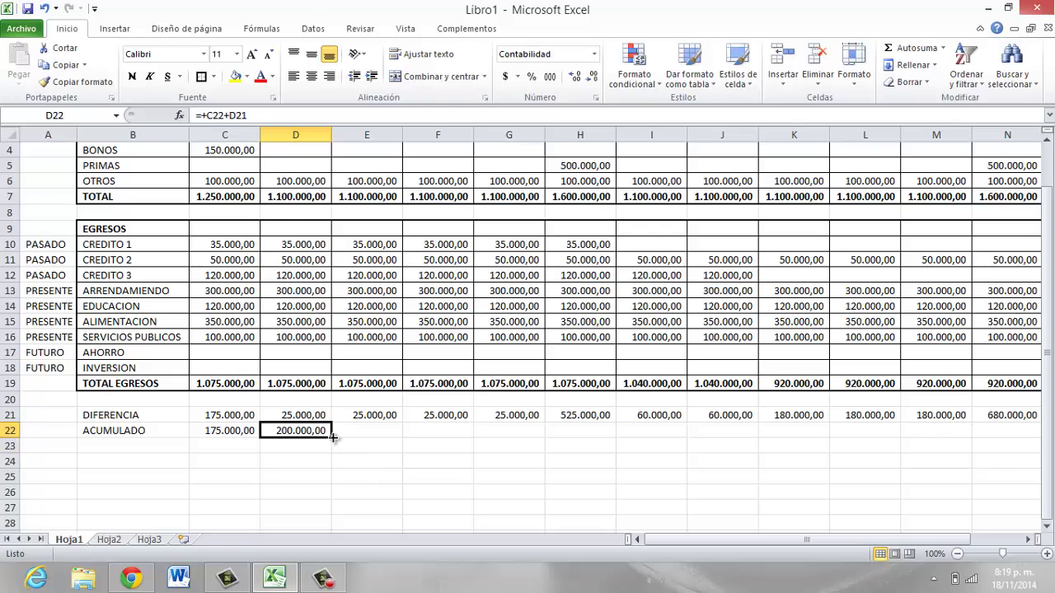
mouse_move(333, 438)
left_mouse_down()
mouse_move(851, 456)
mouse_move(803, 462)
left_mouse_up()
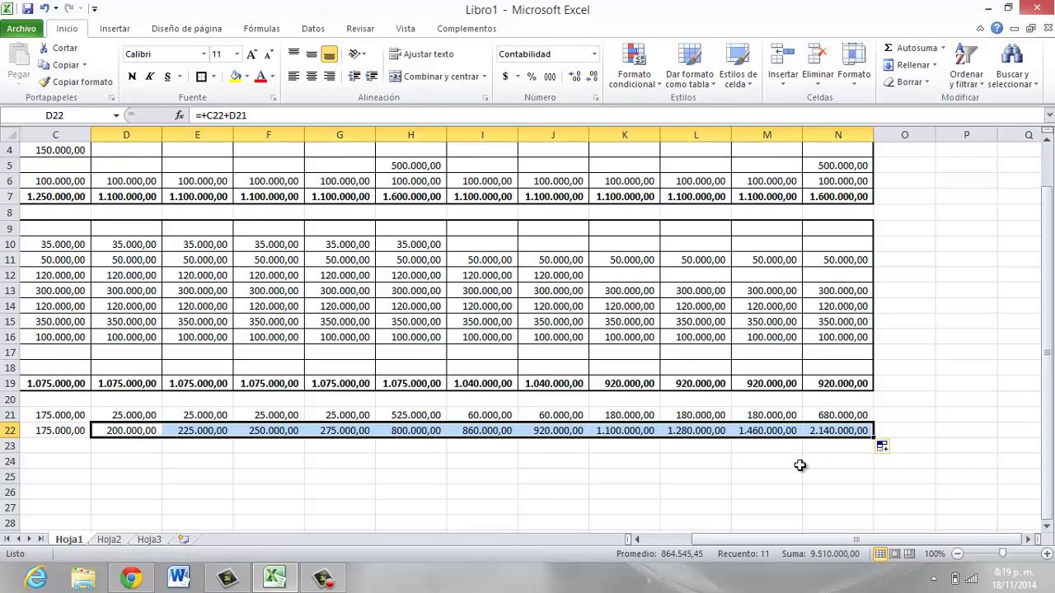
key("Home")
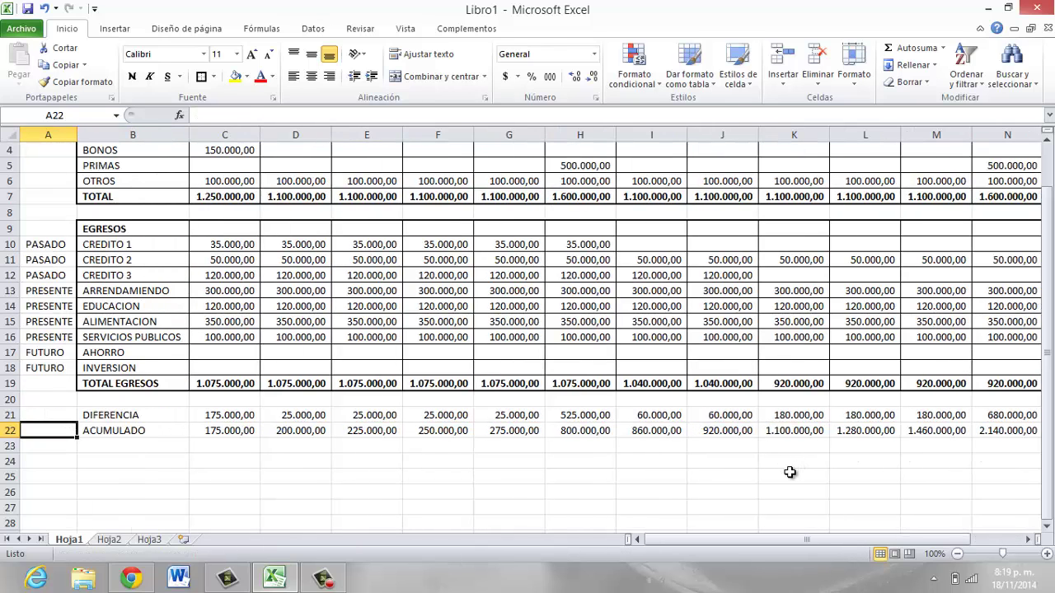
key("Up")
Step: Give B21:N22 all borders plus a thick outside border
key("Right")
key("shift+Down")
key("shift+Right")
key("shift+Right")
key("shift+Right")
key("shift+Right")
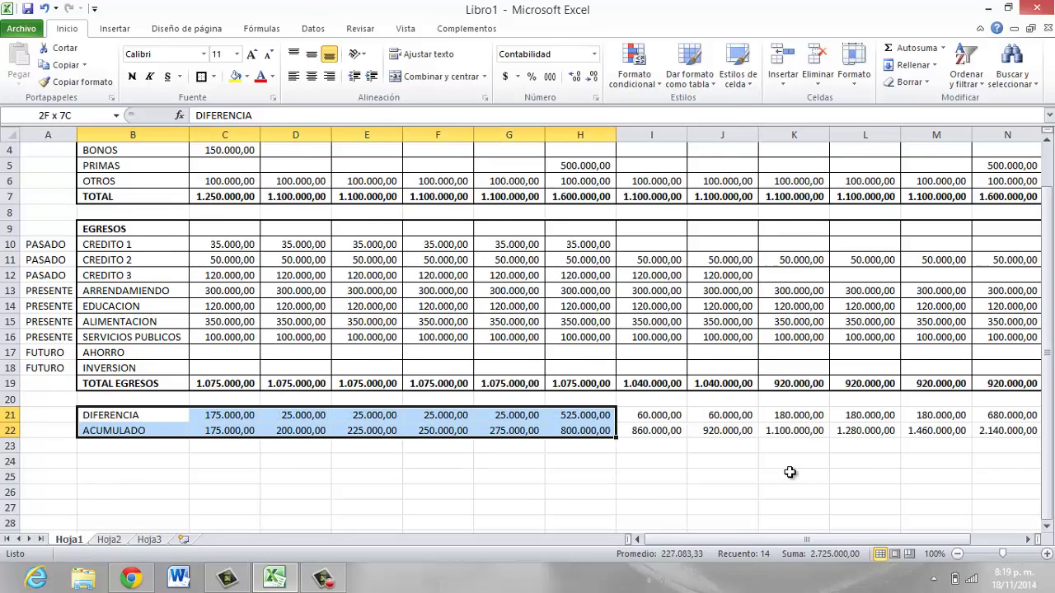
key("shift+Right")
key("shift+Right")
key("shift+Right")
key("shift+Right")
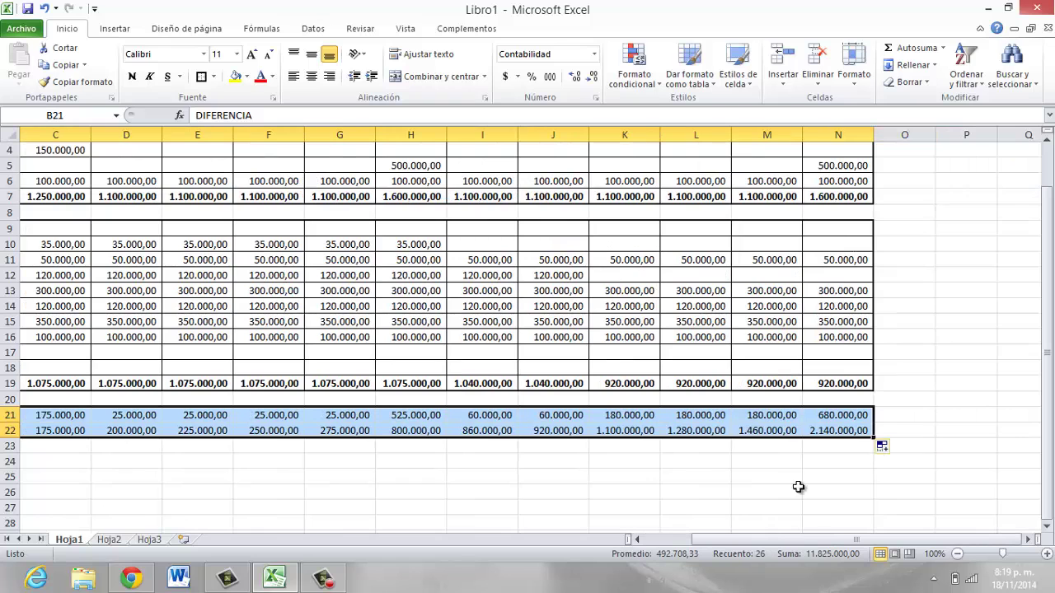
left_click(214, 77)
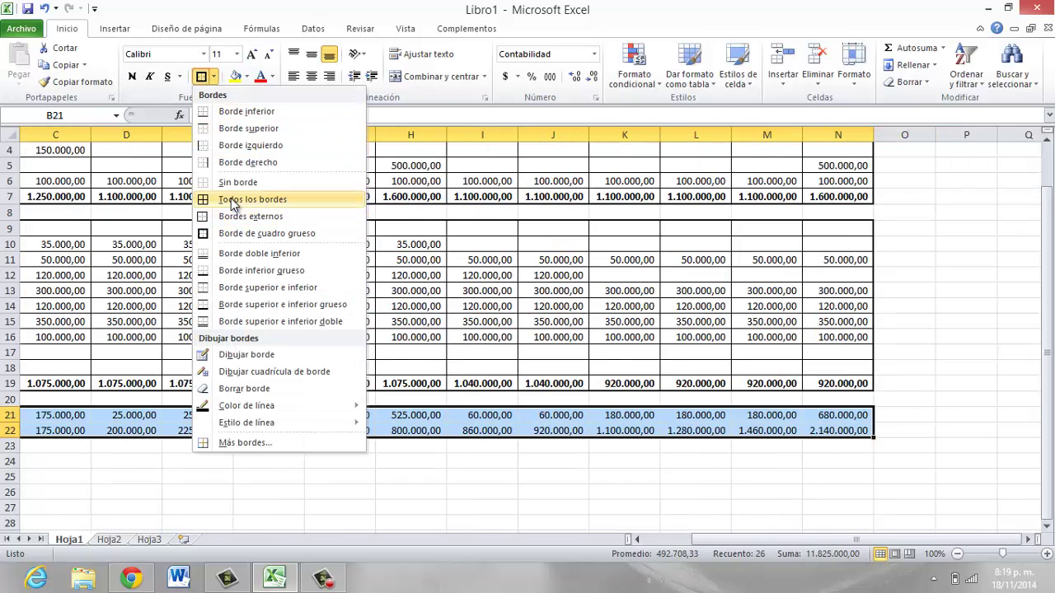
left_click(233, 200)
left_click(213, 76)
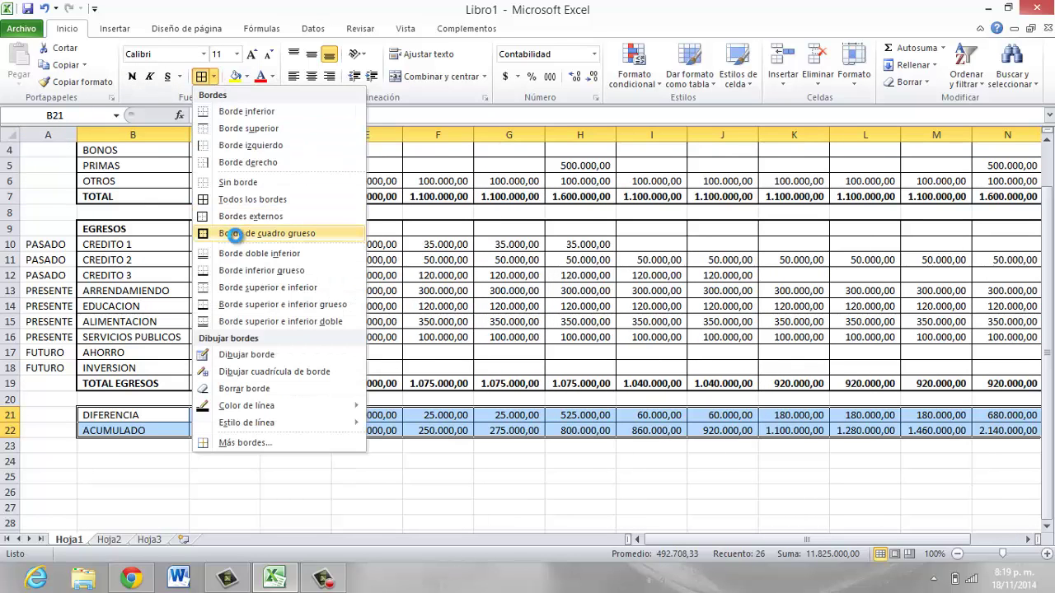
left_click(233, 234)
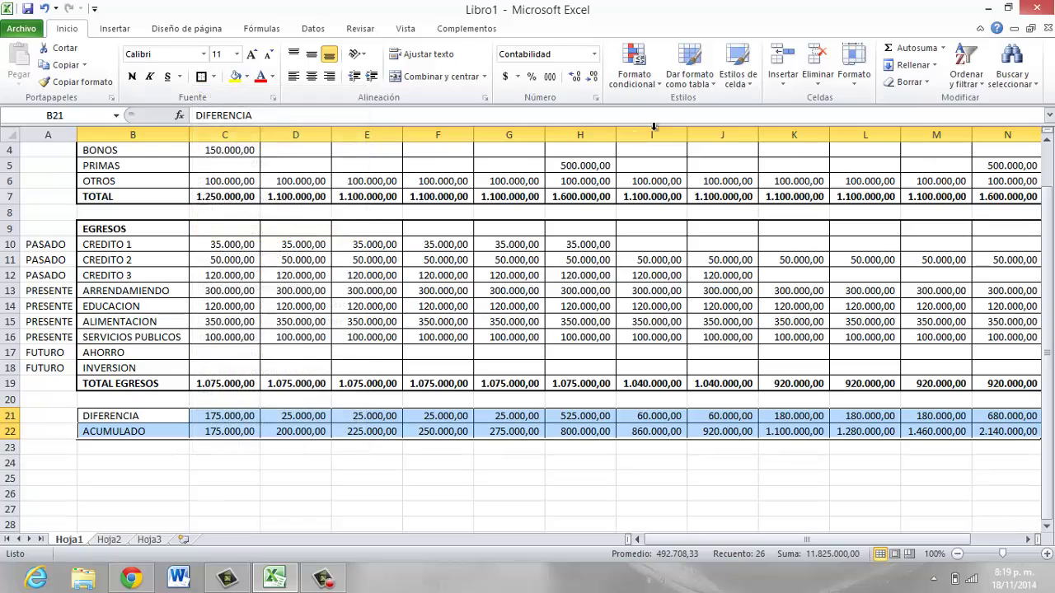
Step: Add a conditional rule highlighting values less than 0 with light red fill
left_click(643, 74)
mouse_move(692, 109)
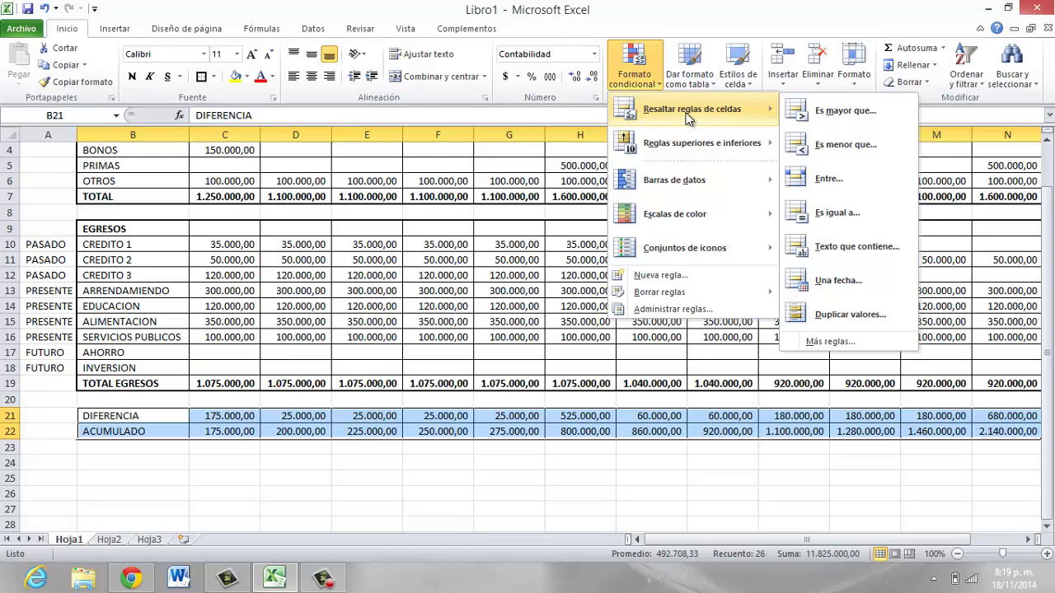
left_click(846, 144)
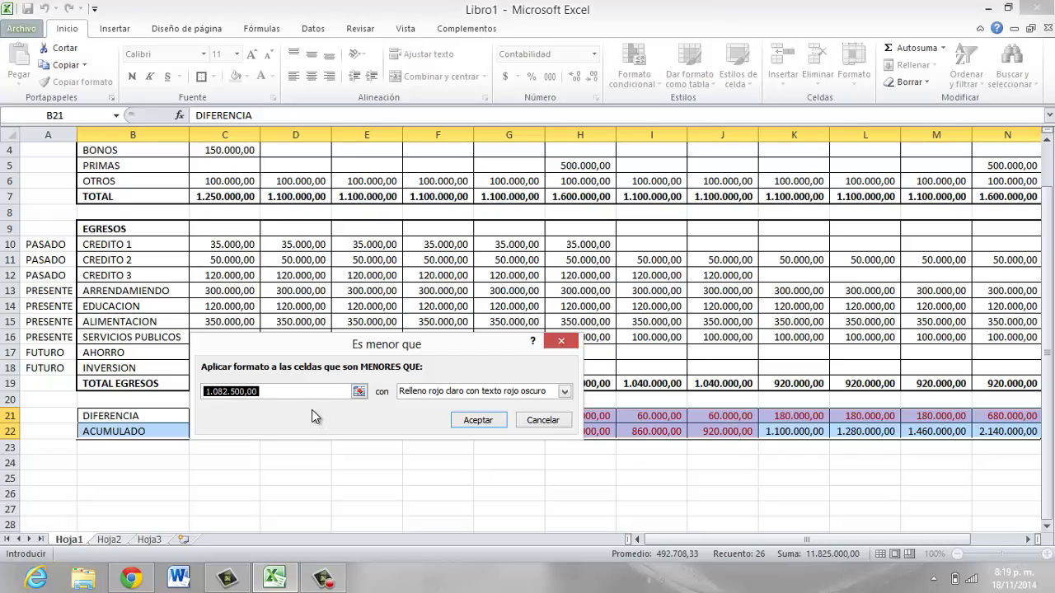
type("0")
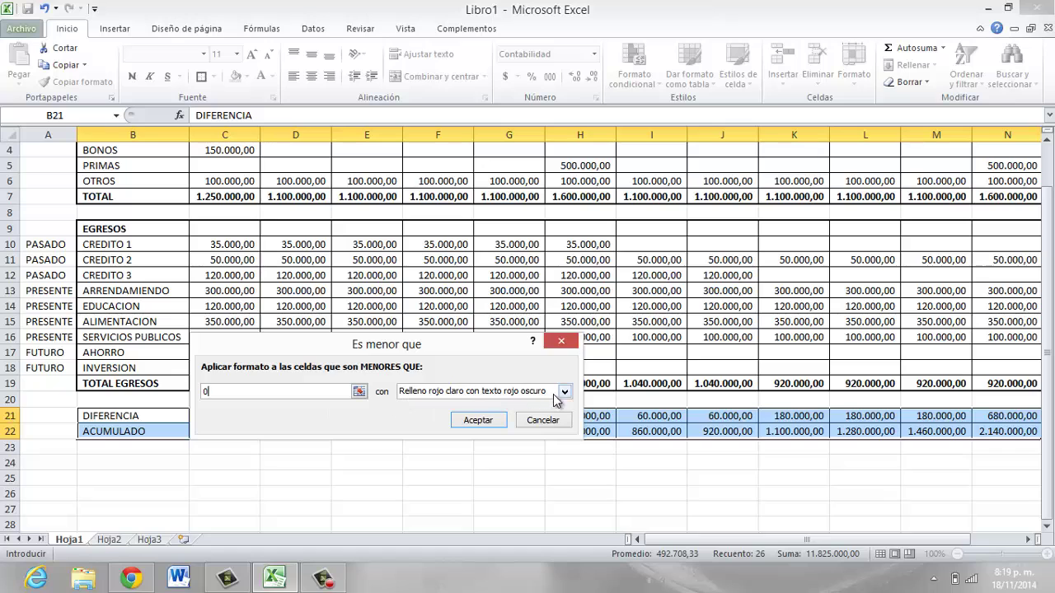
left_click(482, 423)
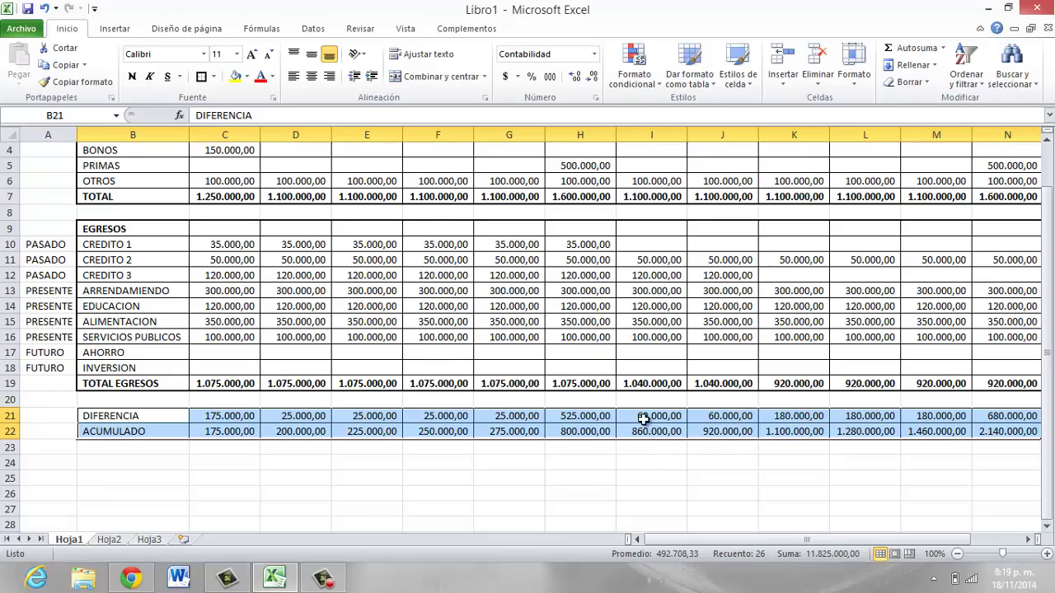
left_click(625, 354)
Step: Enter 600.000 as MES 7 ALIMENTACION, turning that month's DIFERENCIA red at -190.000,00
left_click(625, 355)
scroll(651, 437, "up", 1)
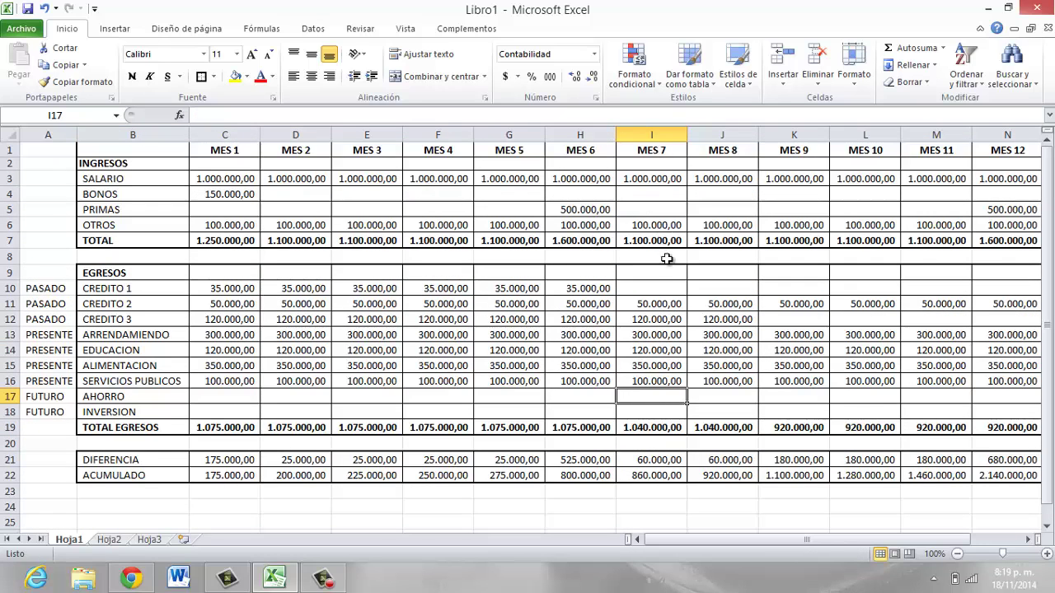
left_click(667, 293)
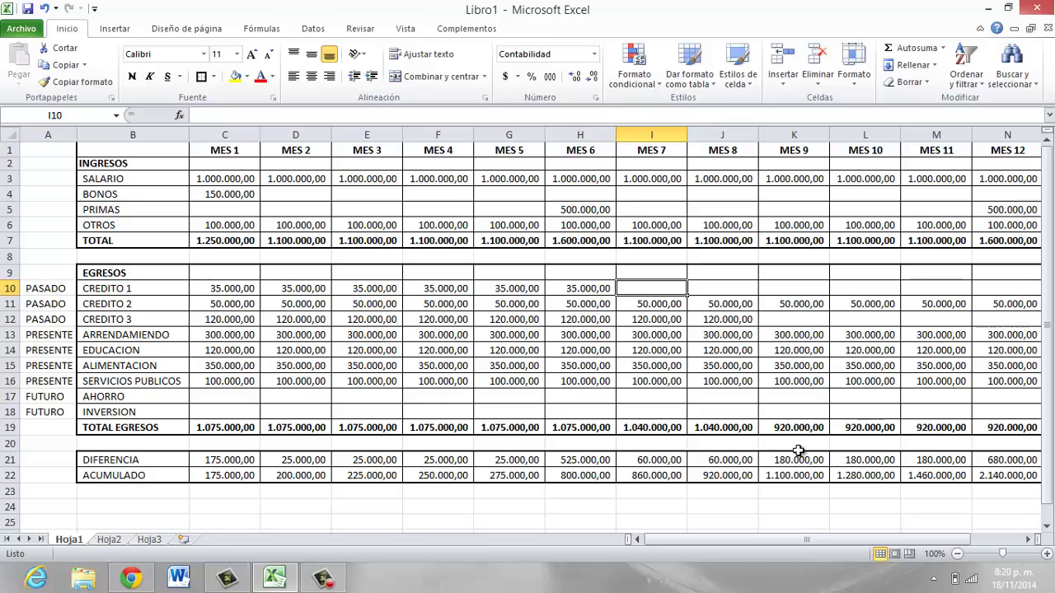
key("Down")
key("Down")
key("Down")
key("Down")
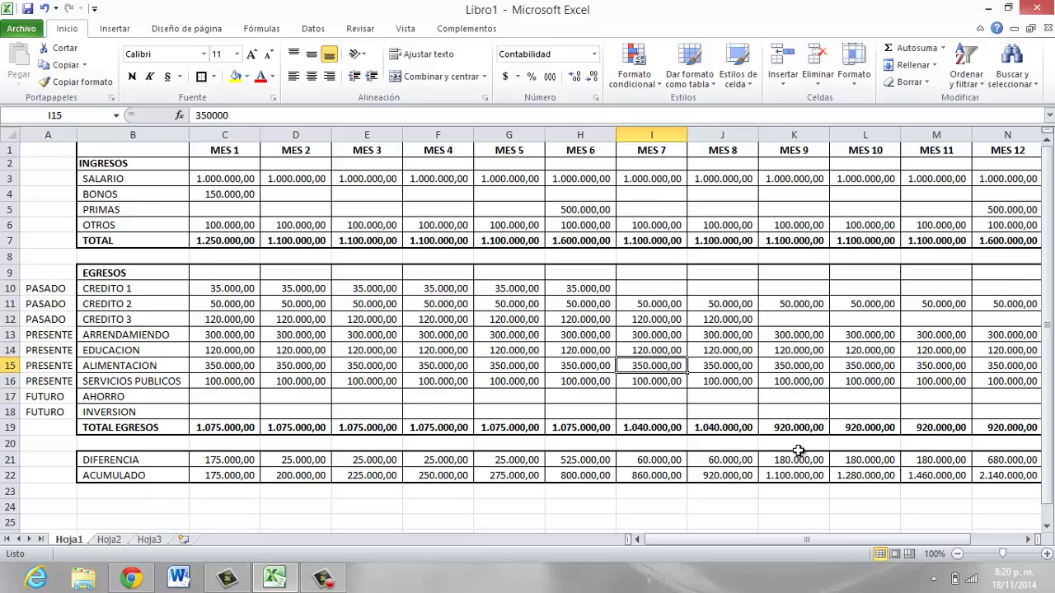
type("6")
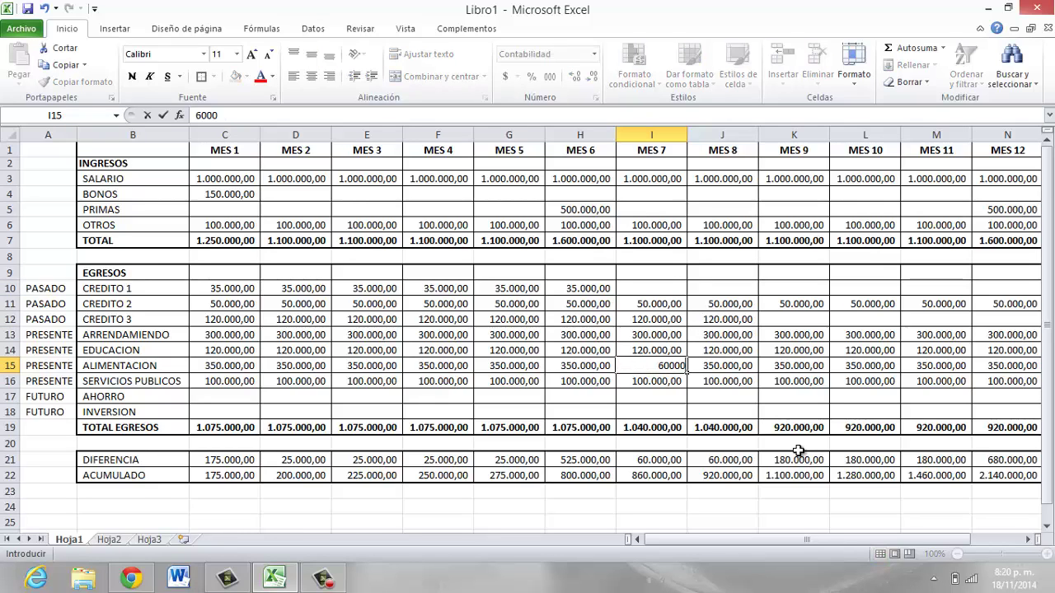
key("Return")
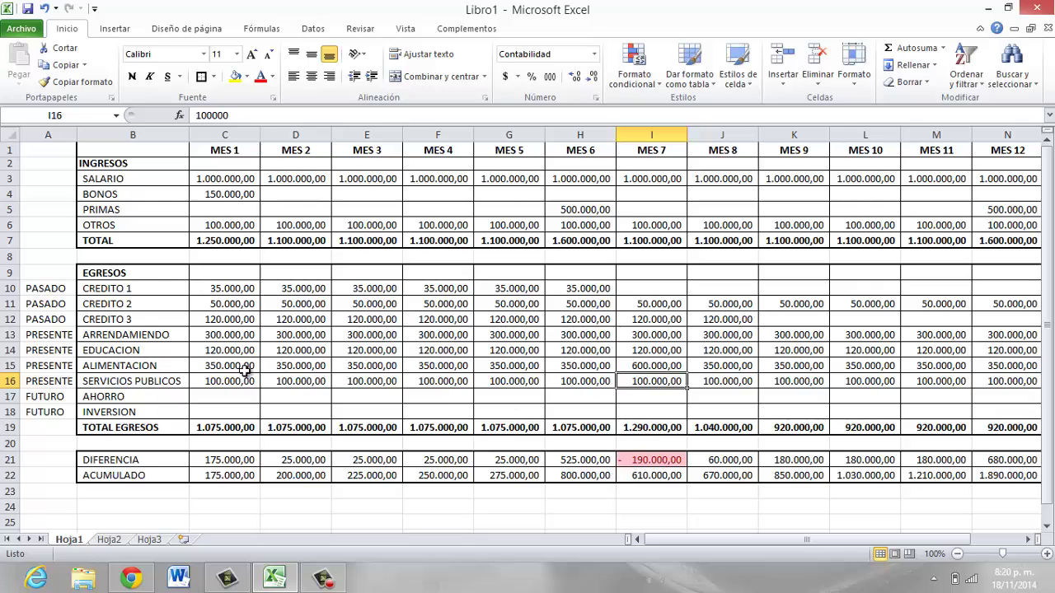
left_click(10, 149)
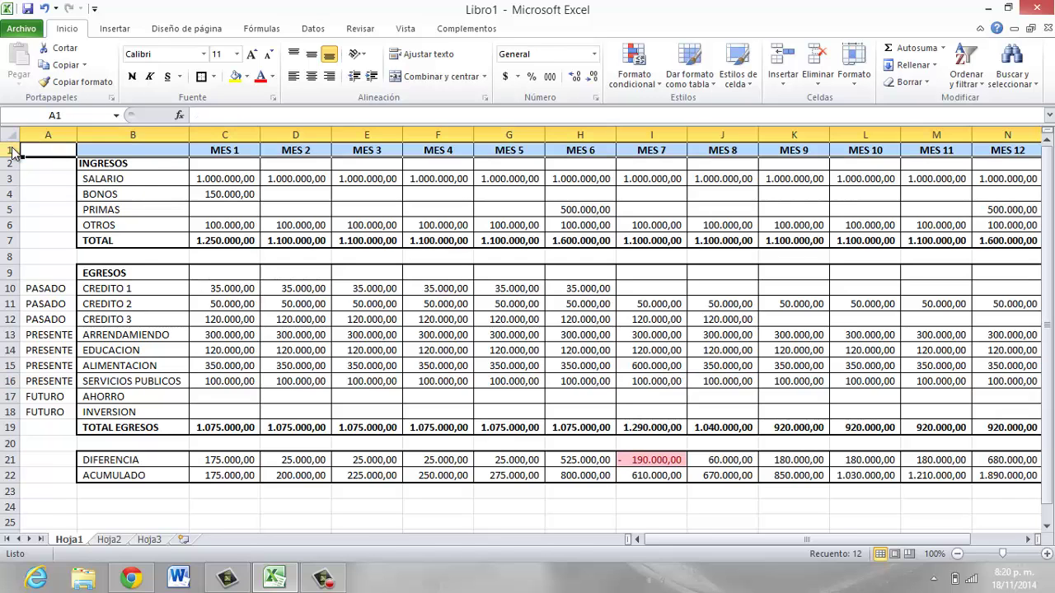
Step: Insert a new top row and add a bold 2014-2015 title merged and centred across B1:N1
right_click(12, 149)
left_click(51, 249)
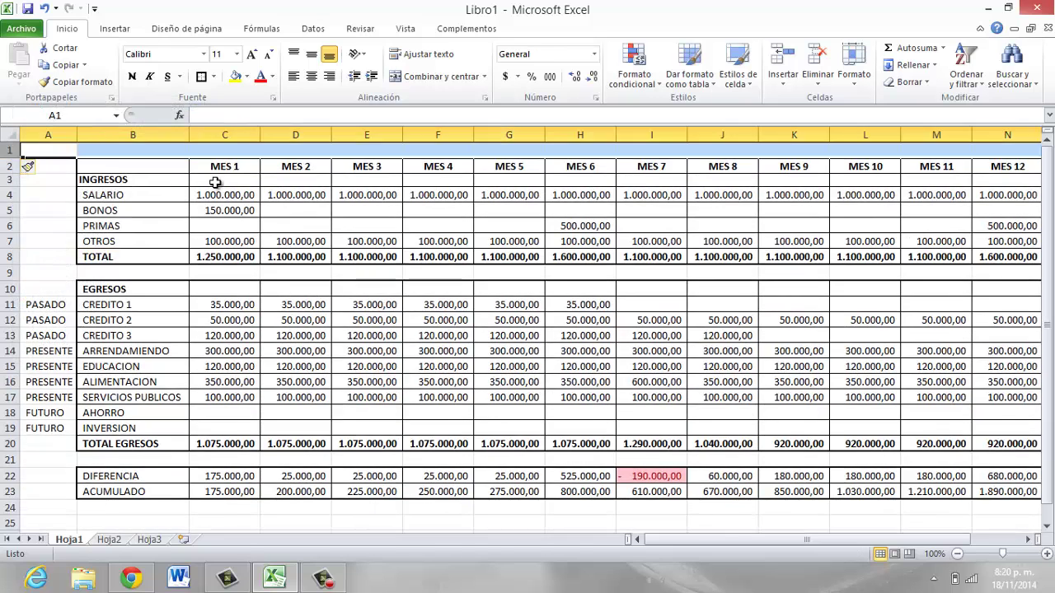
left_click_drag(169, 152, 846, 148)
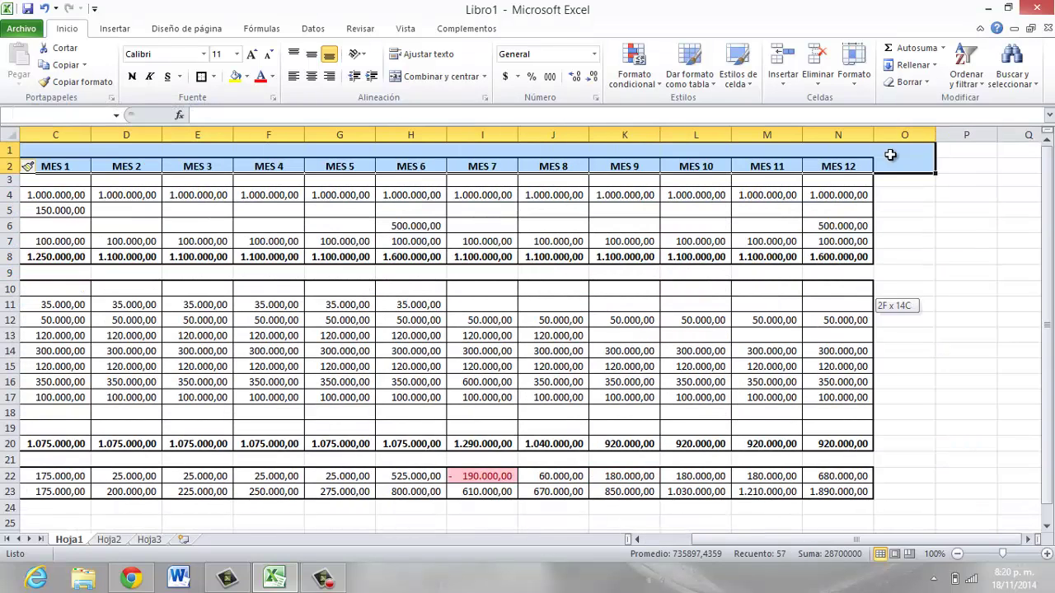
left_click(435, 76)
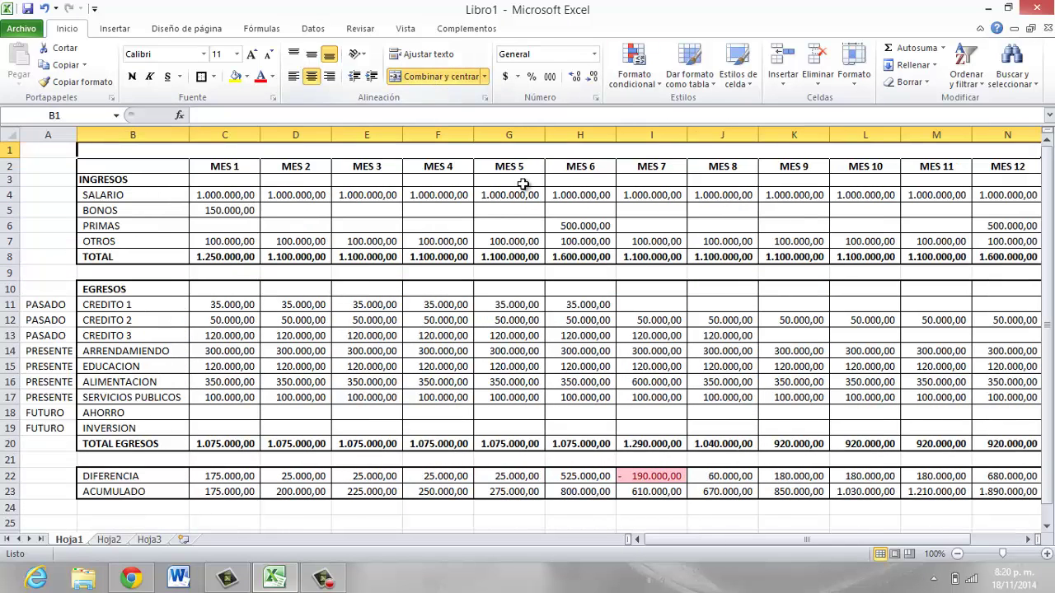
type("20")
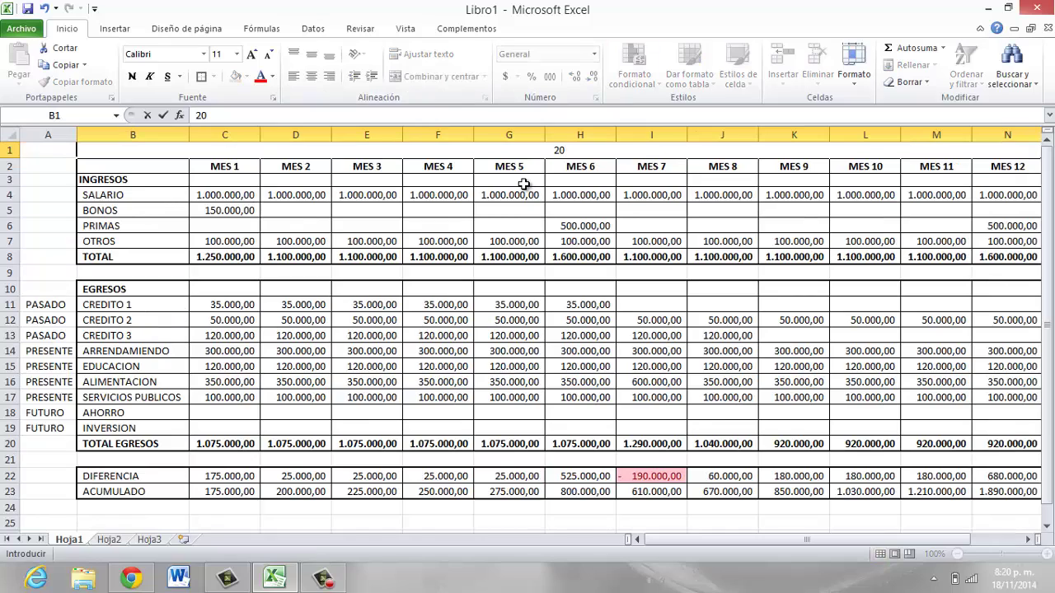
type("14-2")
type("01")
type("5")
key("Return")
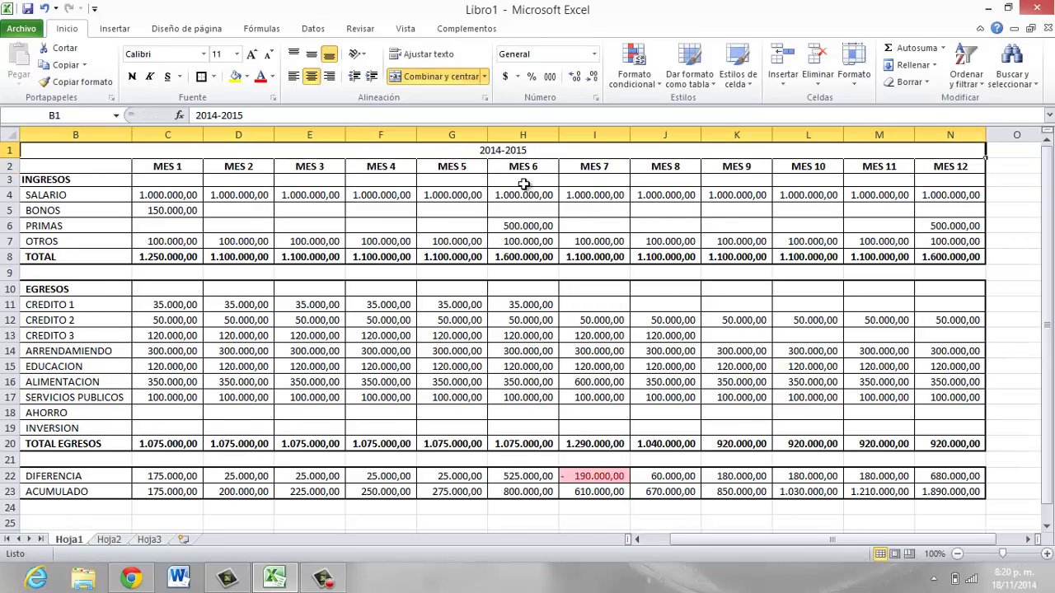
key("ctrl+n")
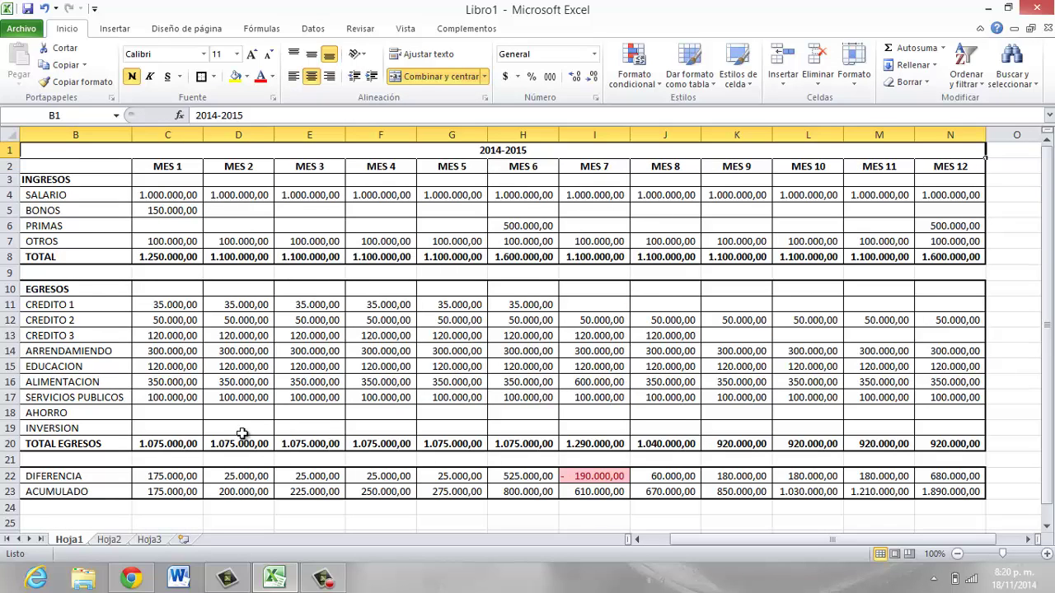
left_click(262, 477)
key("Left")
key("Left")
key("Left")
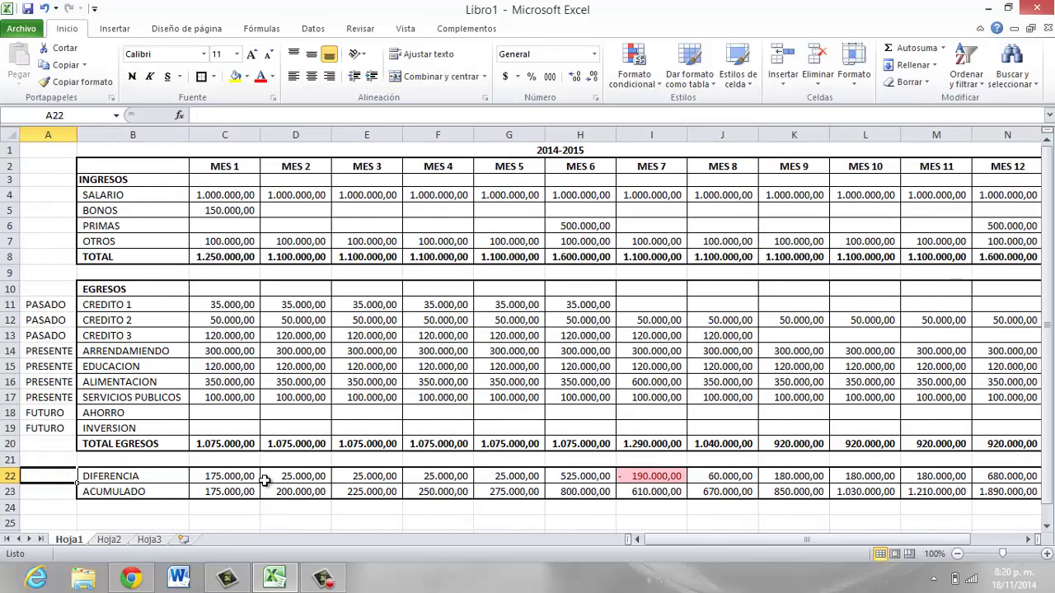
key("Right")
key("Right")
key("Right")
key("Right")
key("Right")
key("Right")
key("Right")
key("Right")
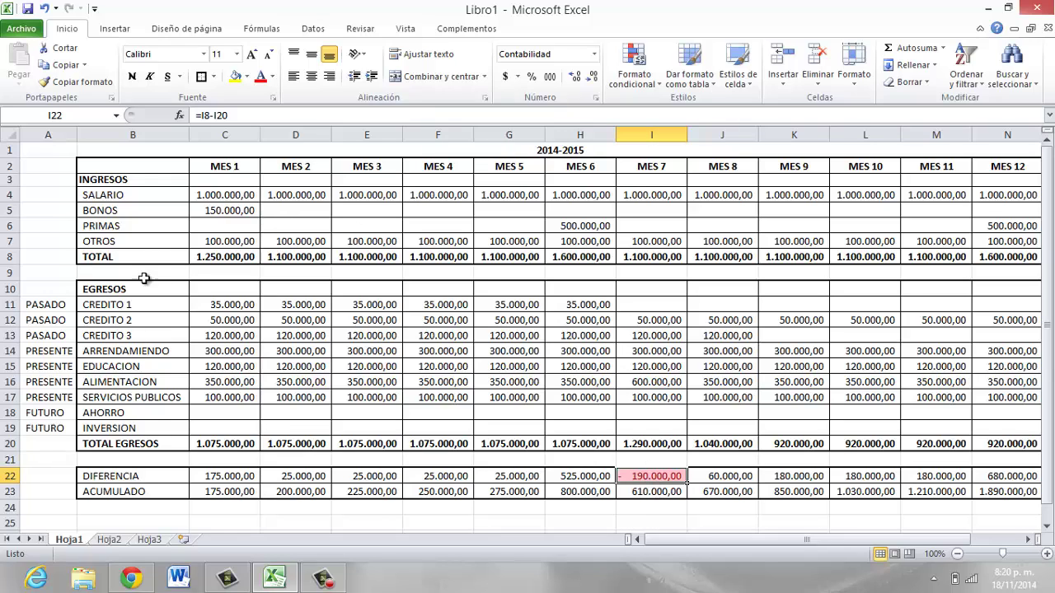
left_click(659, 396)
left_click(662, 384)
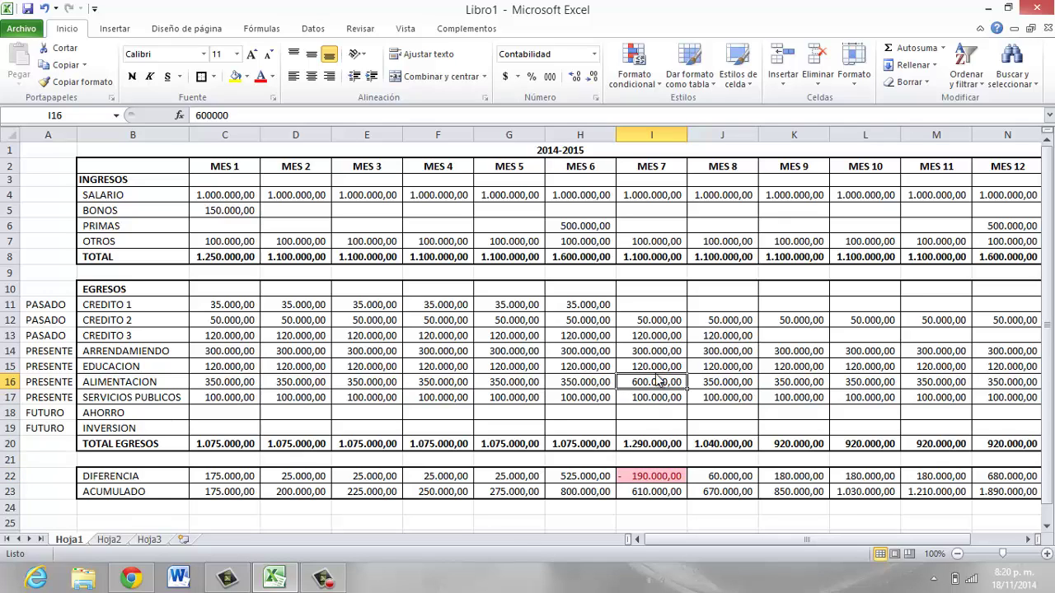
left_click(656, 412)
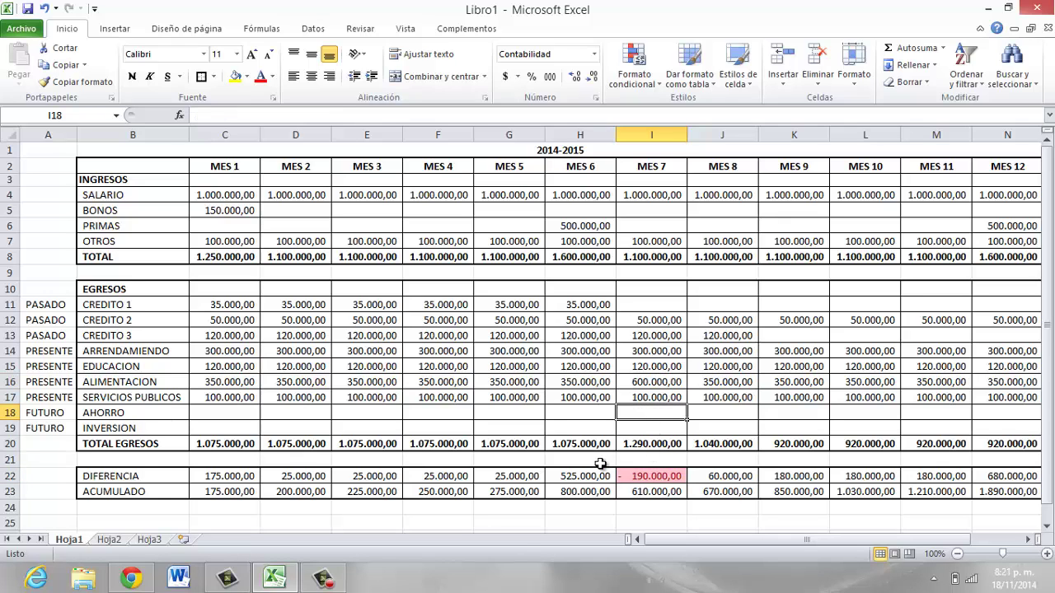
left_click(565, 494)
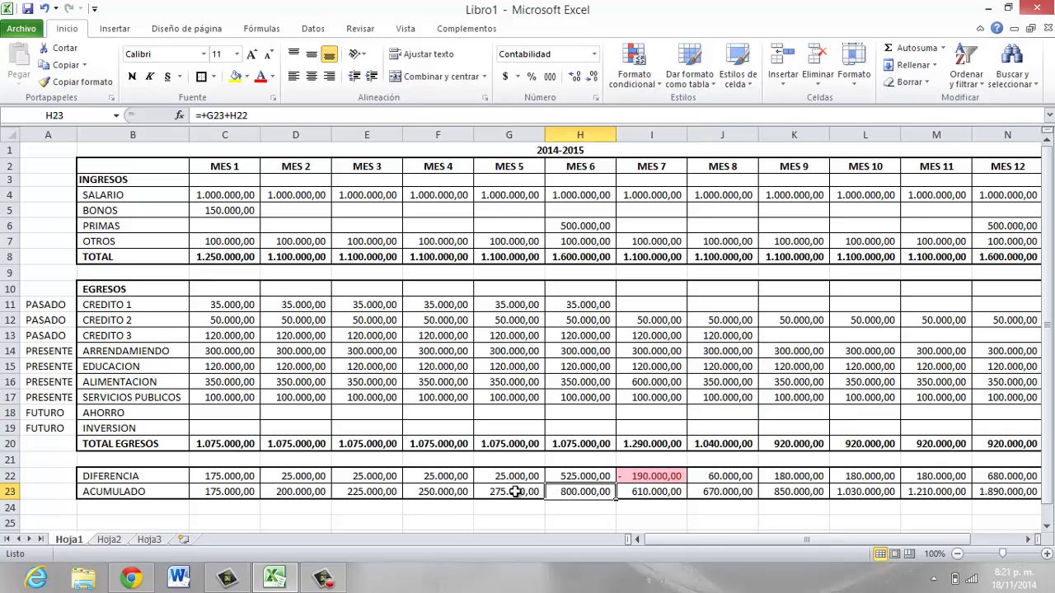
key("Left")
key("Left")
key("Left")
key("Left")
key("Left")
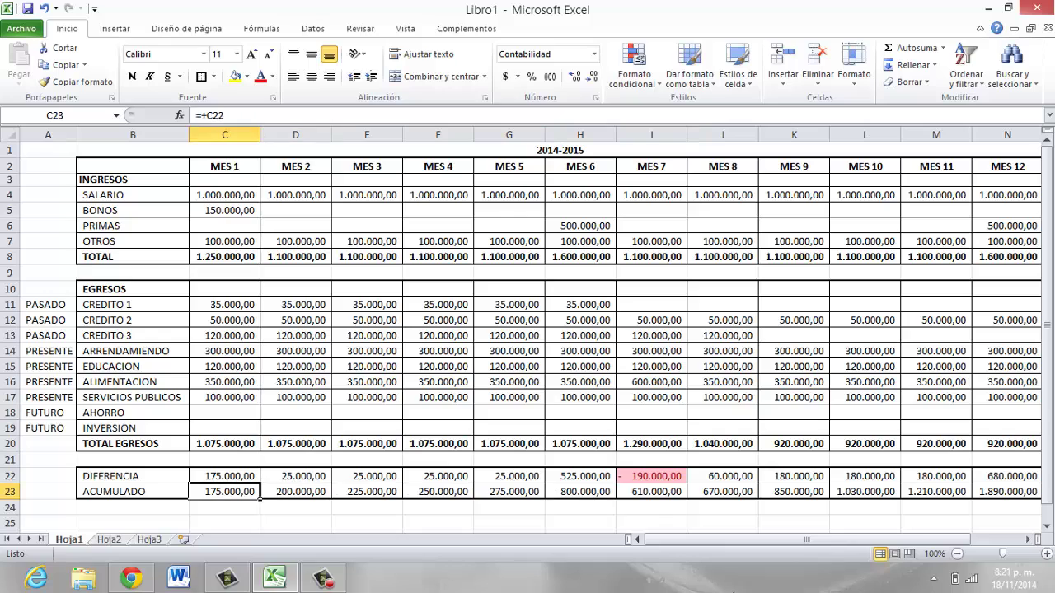
key("Right")
key("Right")
key("Right")
key("Right")
key("Right")
key("Right")
key("Up")
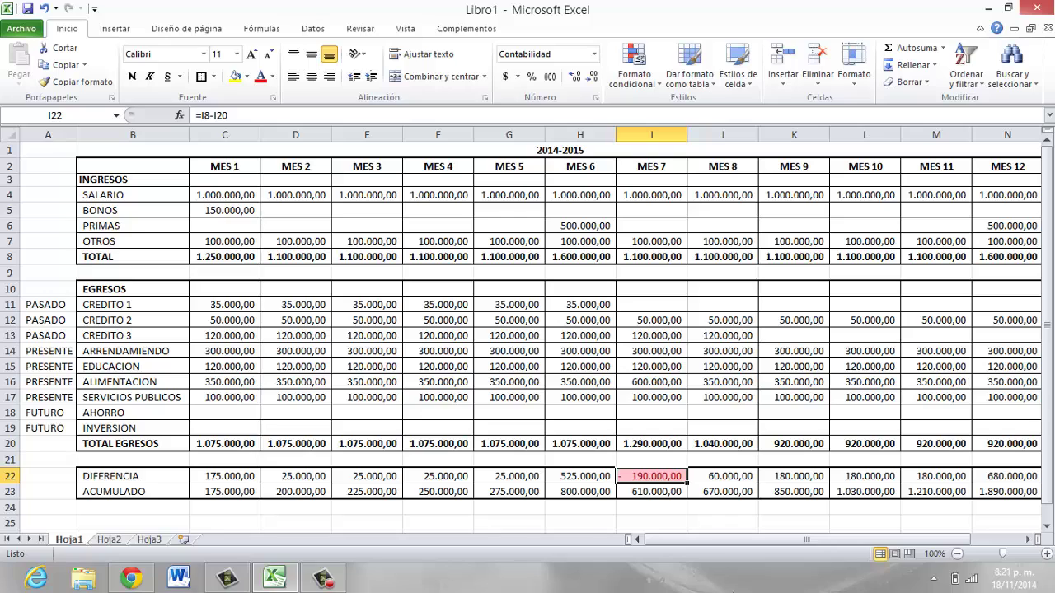
key("Left")
key("Left")
key("Left")
key("Left")
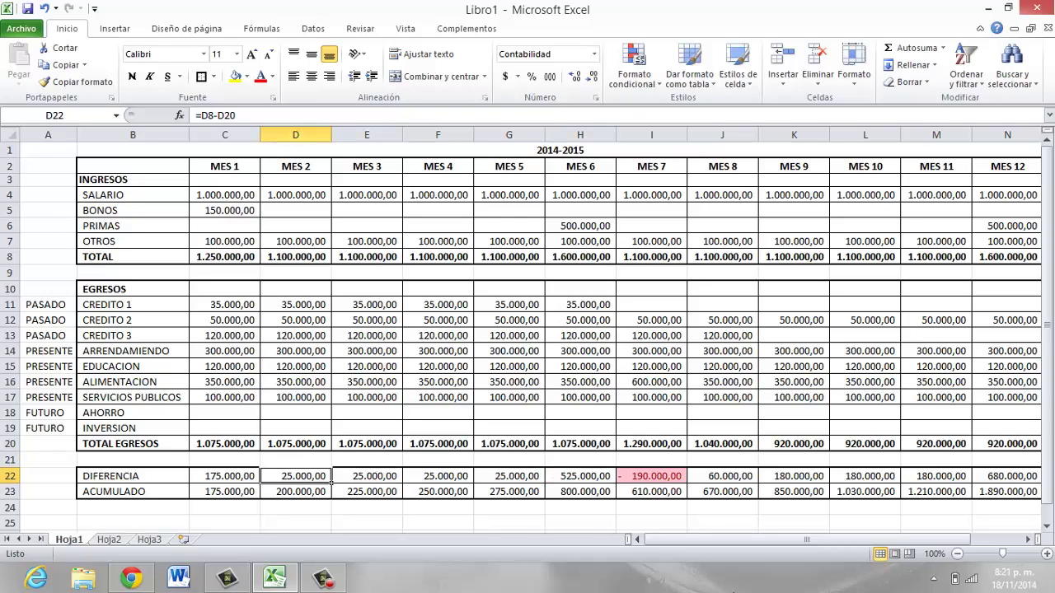
key("Left")
key("Down")
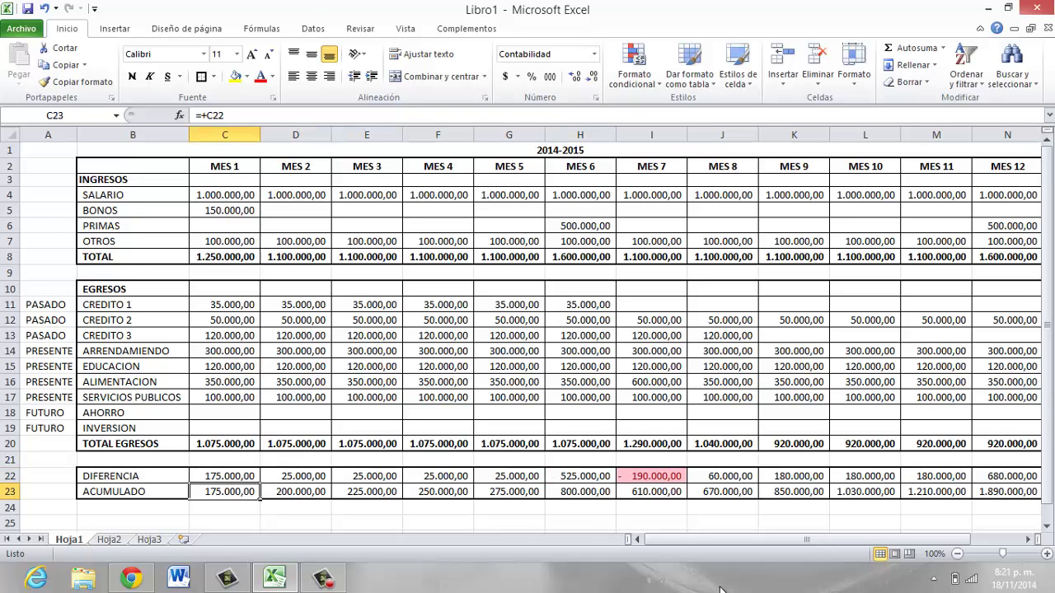
key("Right")
key("Right")
key("Right")
key("Left")
key("Left")
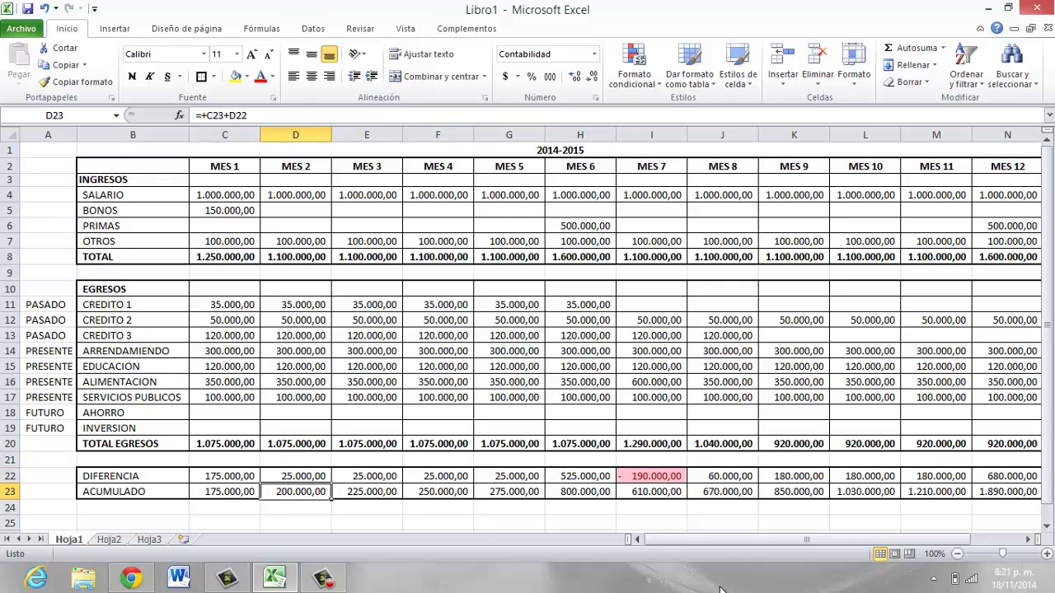
key("Left")
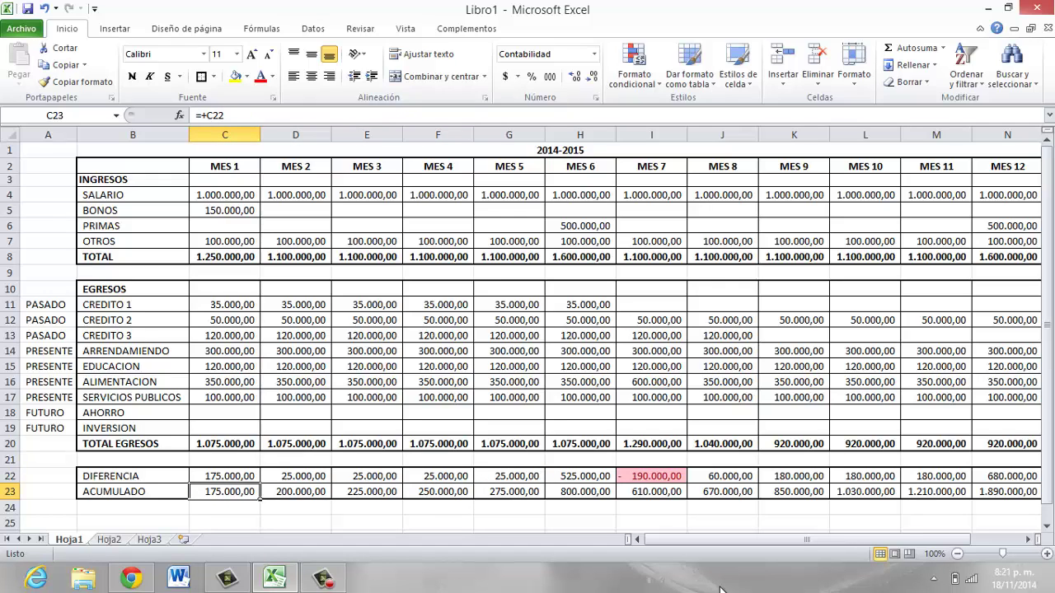
key("Up")
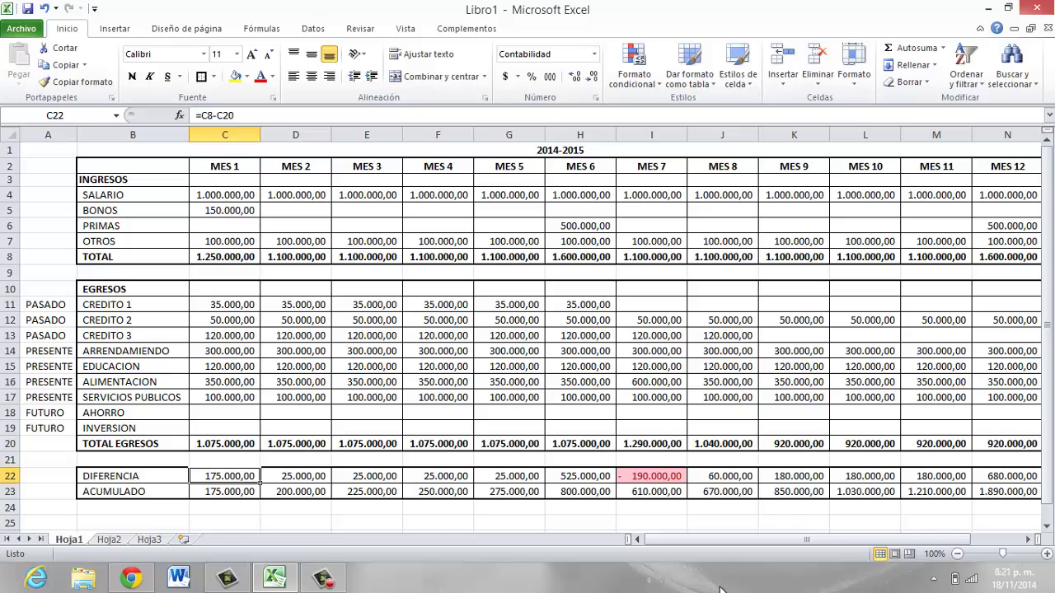
key("Up")
key("Up")
key("Up")
key("Up")
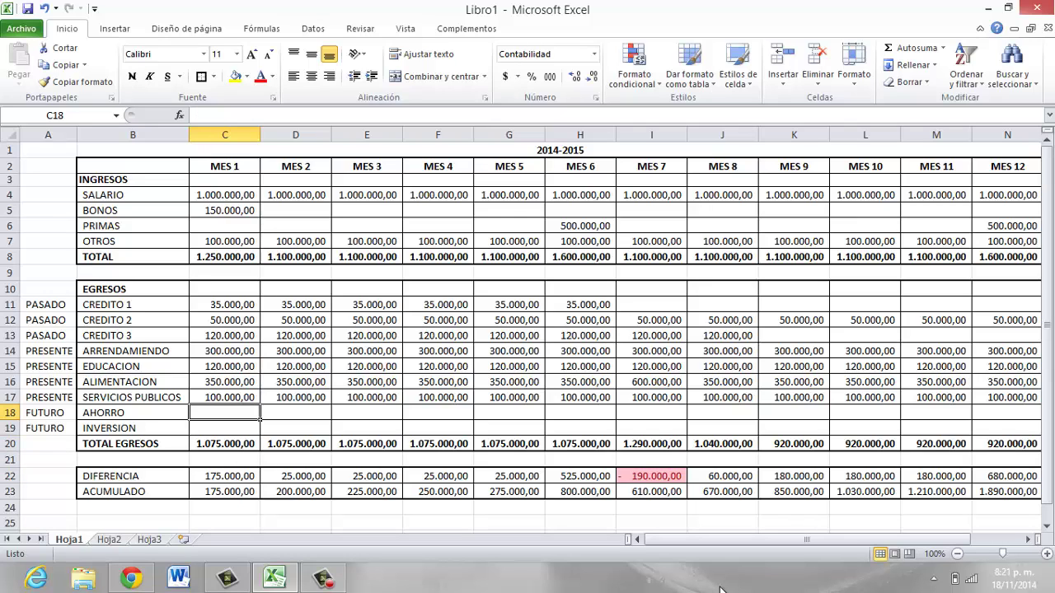
key("Down")
key("Up")
Step: Enter AHORRO of 150.000,00 for MES 1 and 50.000,00 for MES 3
type("15")
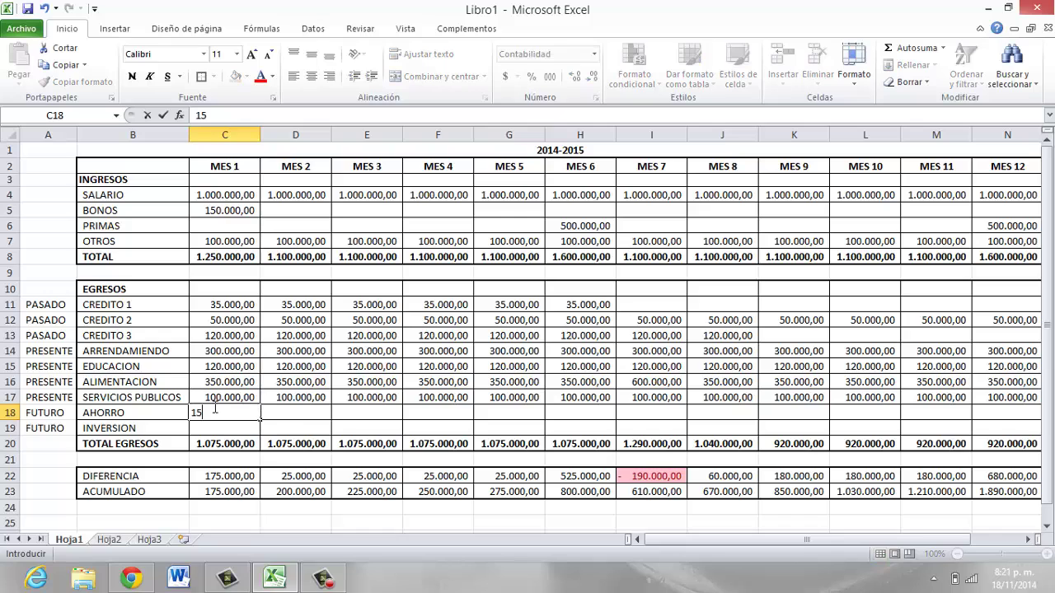
type("0000")
key("Return")
left_click(212, 408)
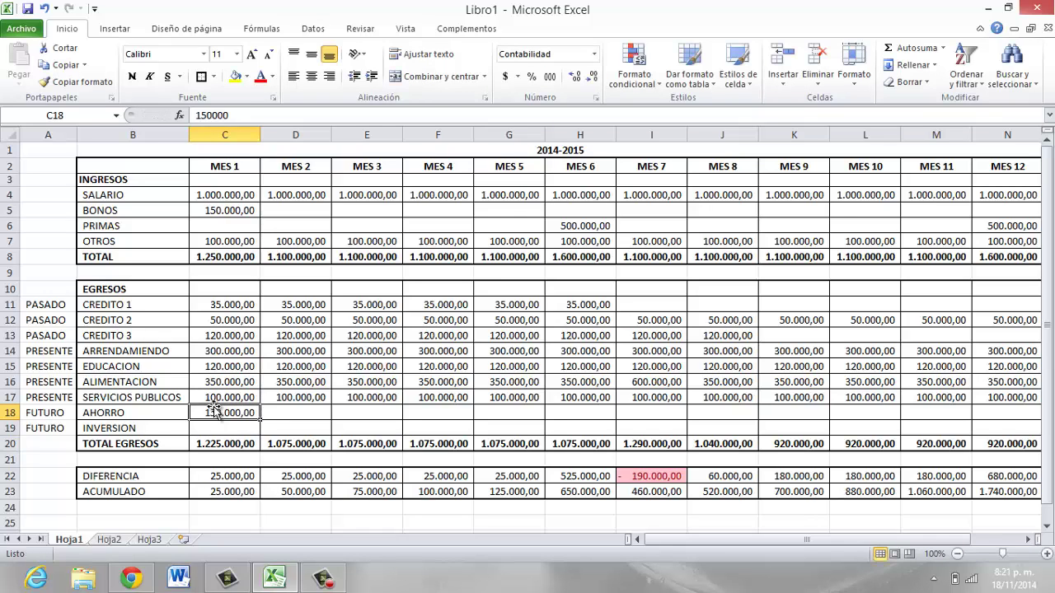
key("Right")
key("Right")
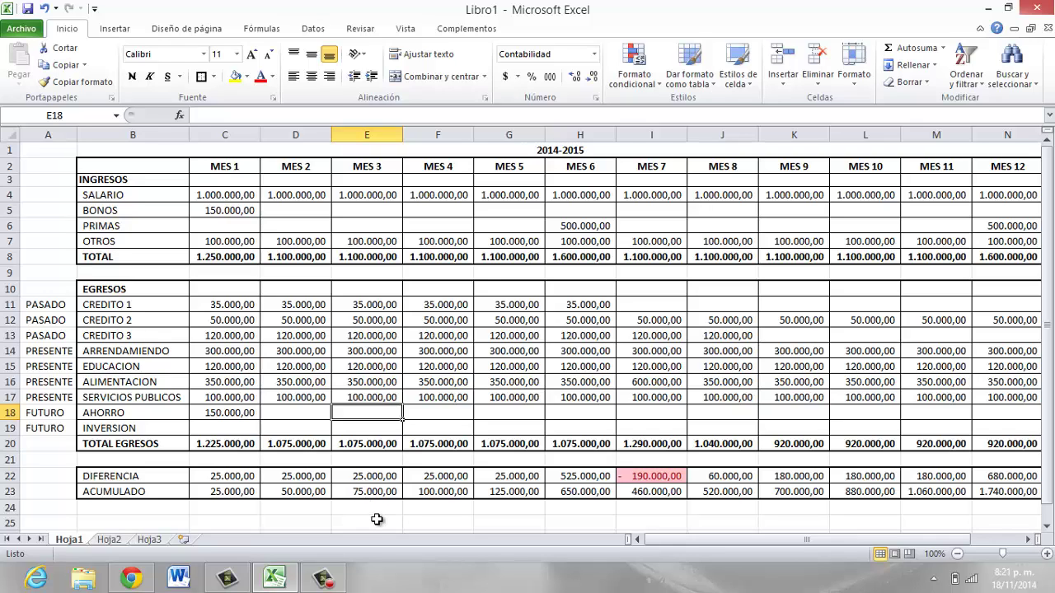
type("50000")
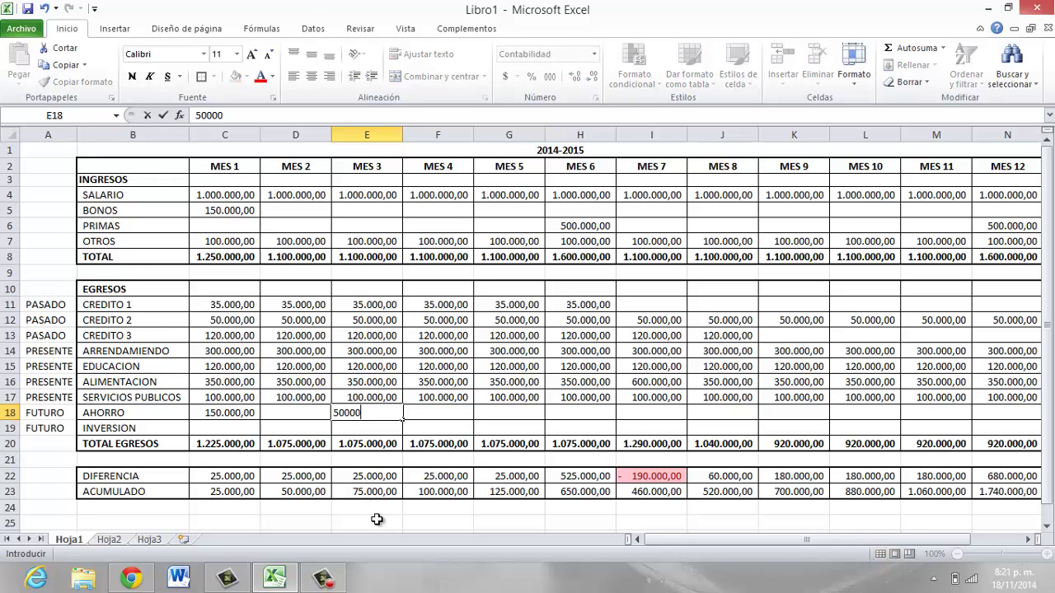
key("Return")
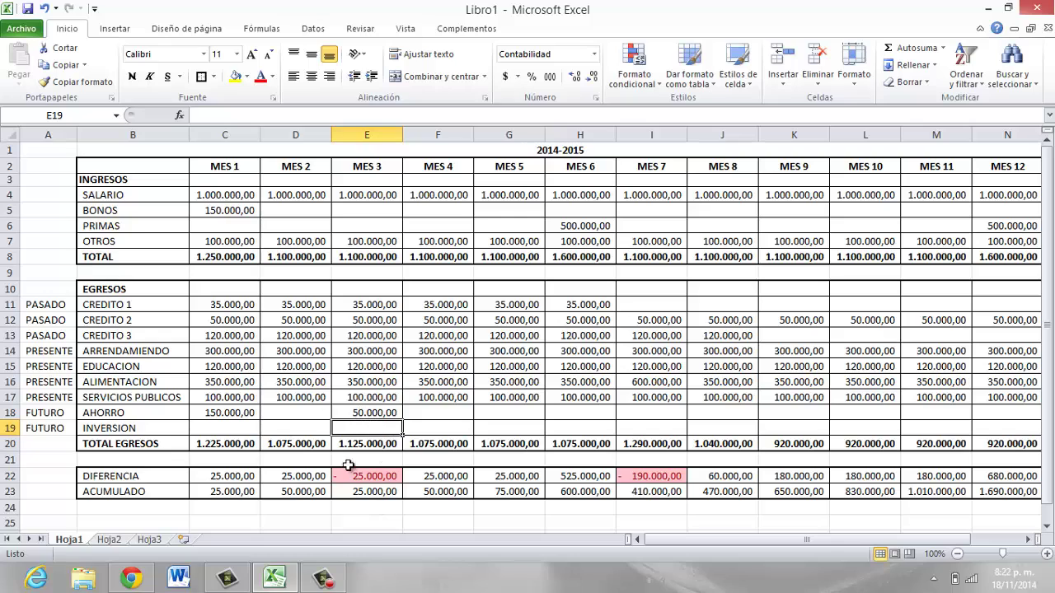
left_click(373, 475)
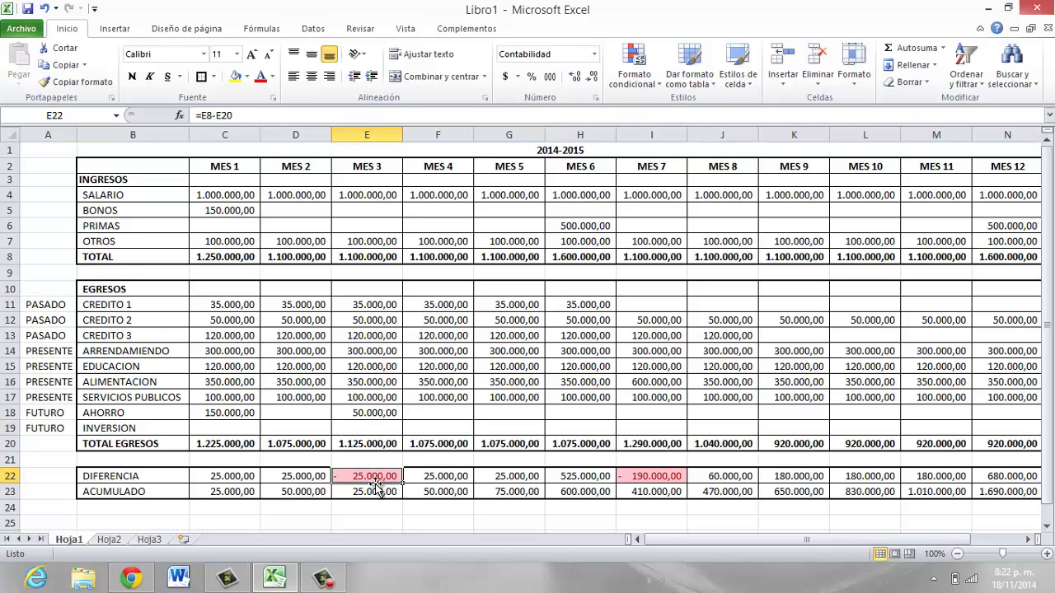
left_click(354, 259)
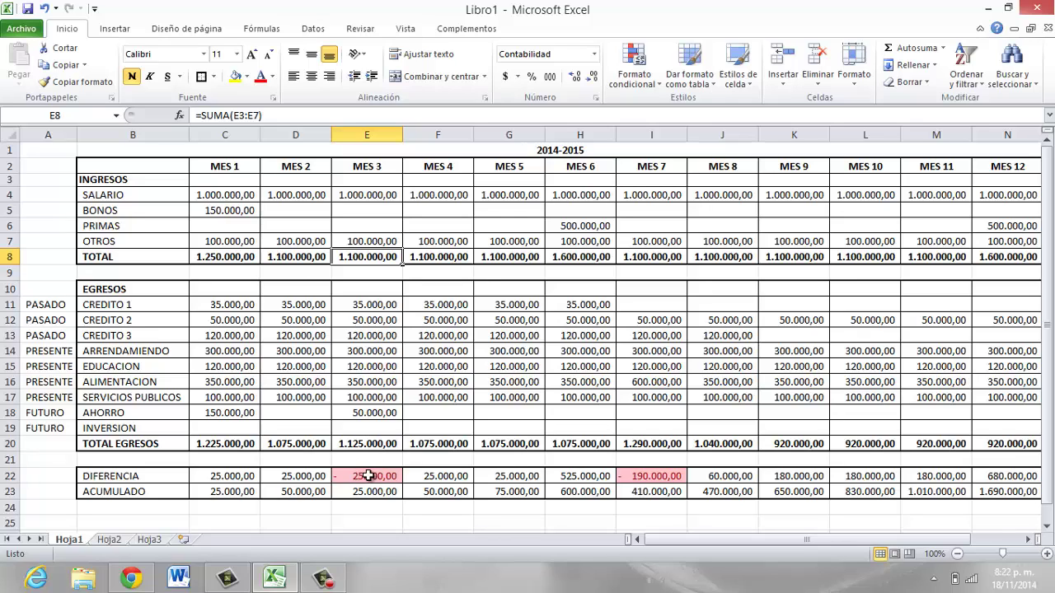
left_click(300, 499)
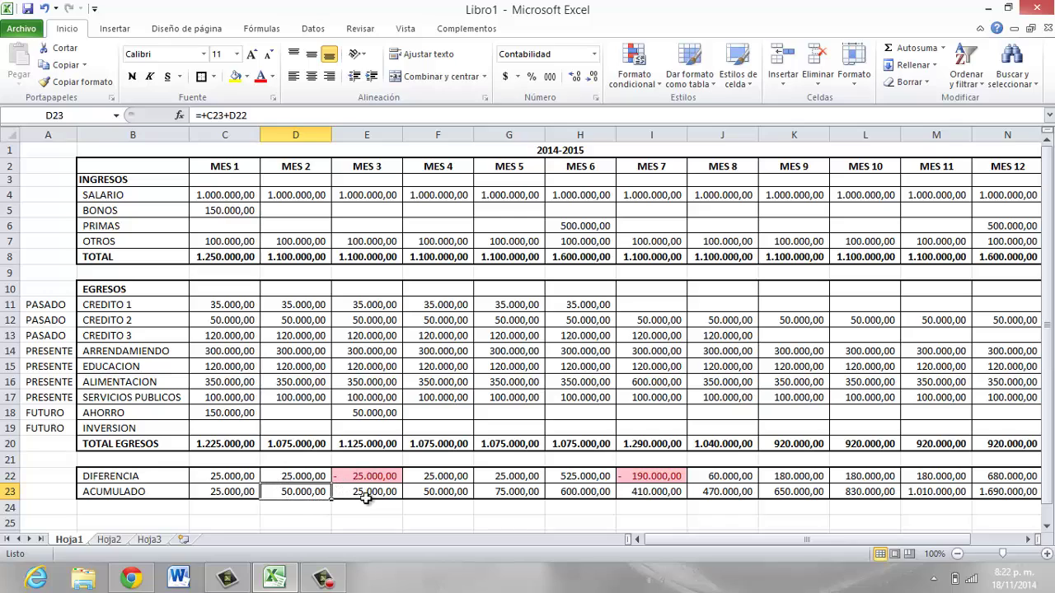
left_click(370, 493)
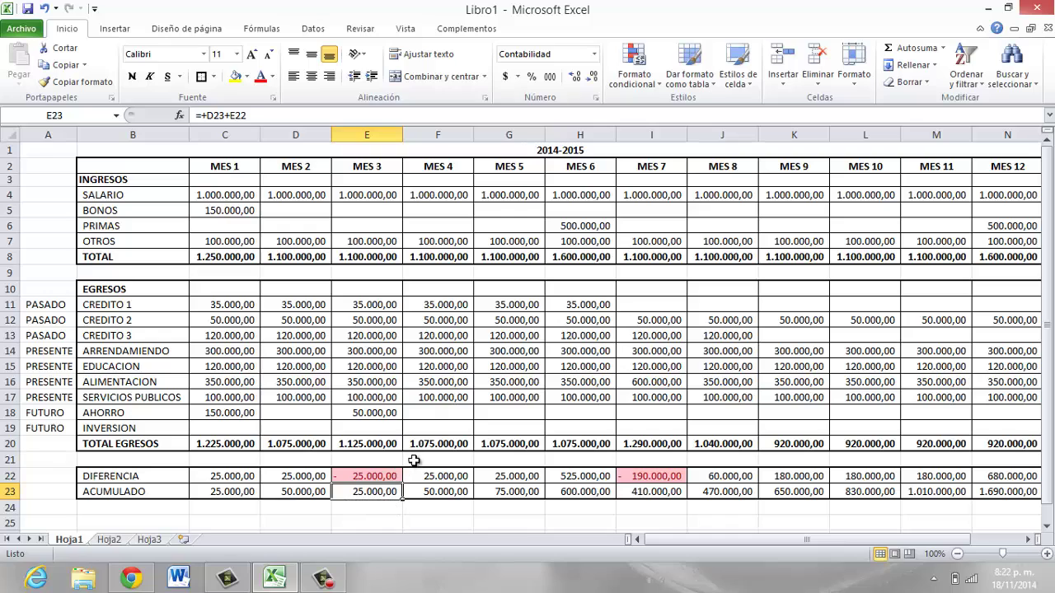
left_click(443, 493)
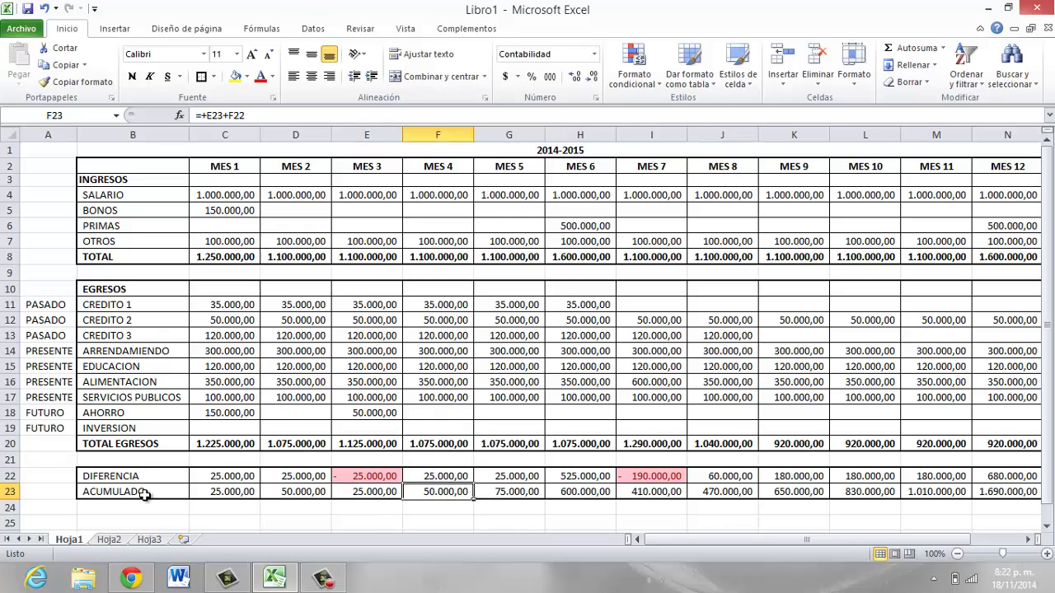
left_click(12, 492)
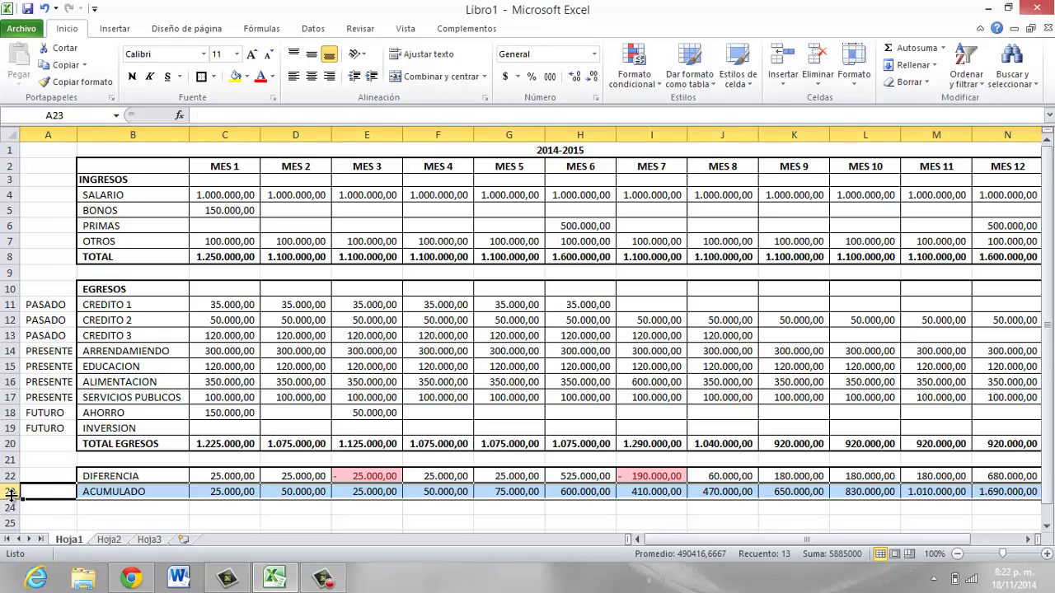
left_click(242, 492)
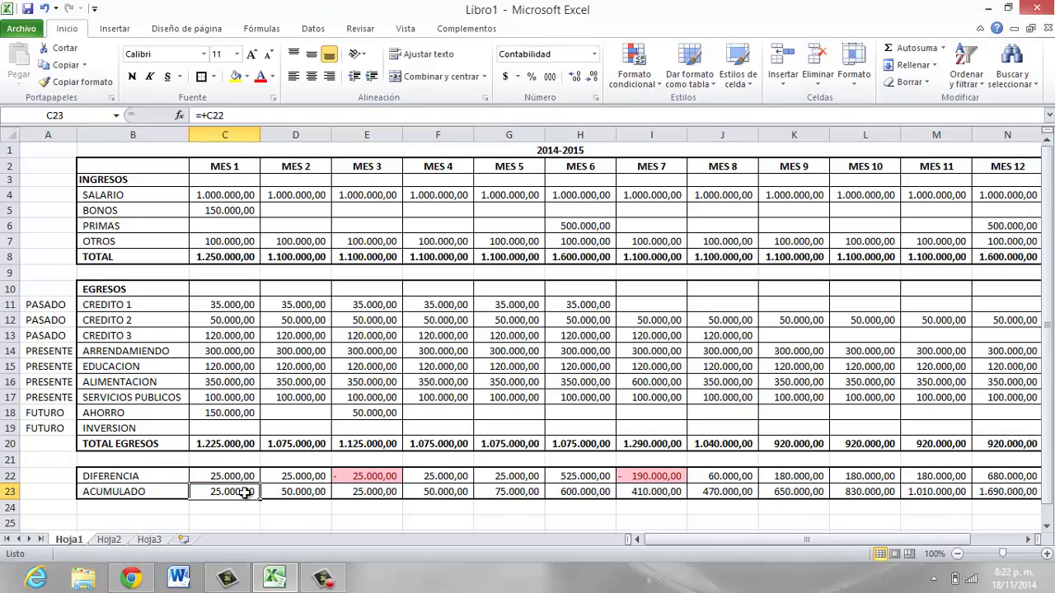
left_click(297, 492)
key("Right")
key("Right")
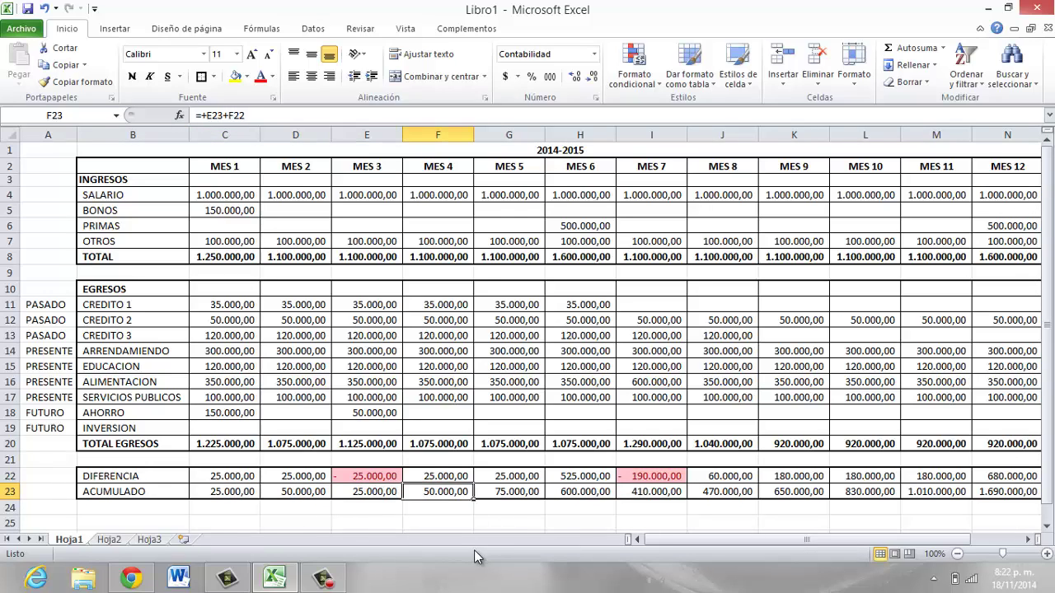
key("Right")
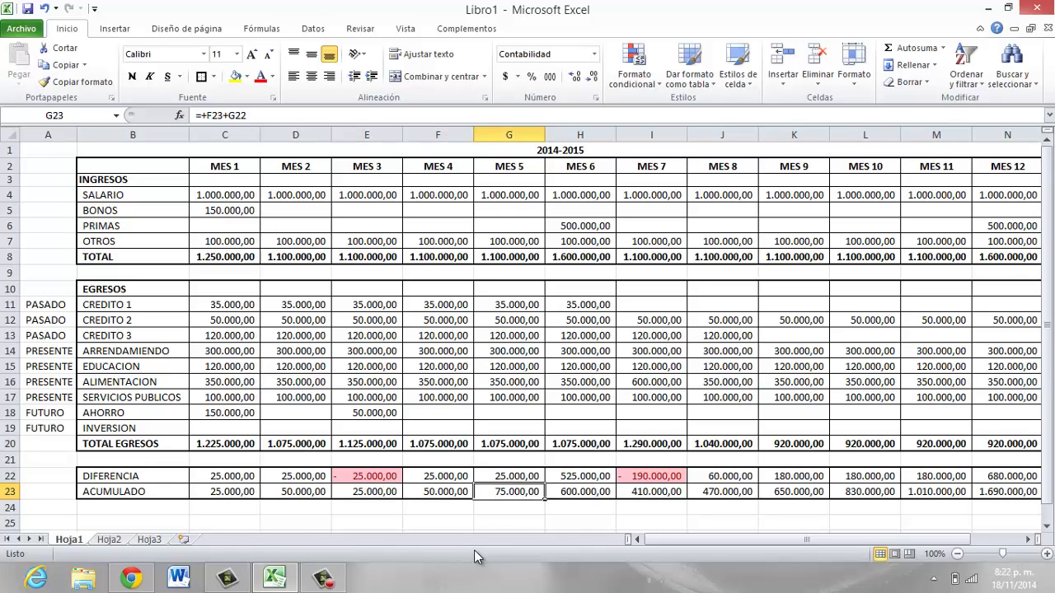
key("Right")
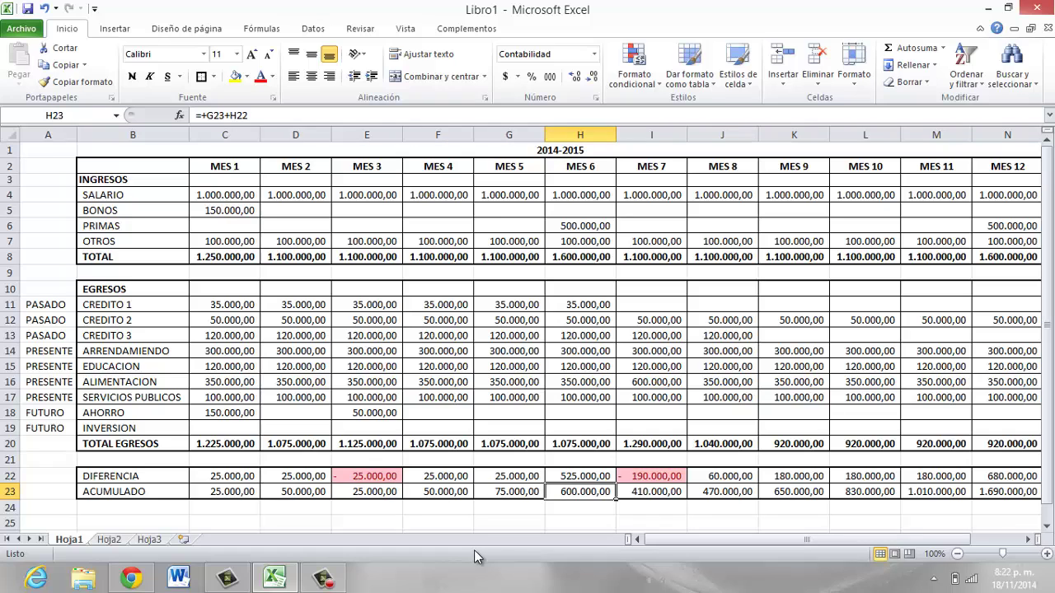
key("Right")
key("Right")
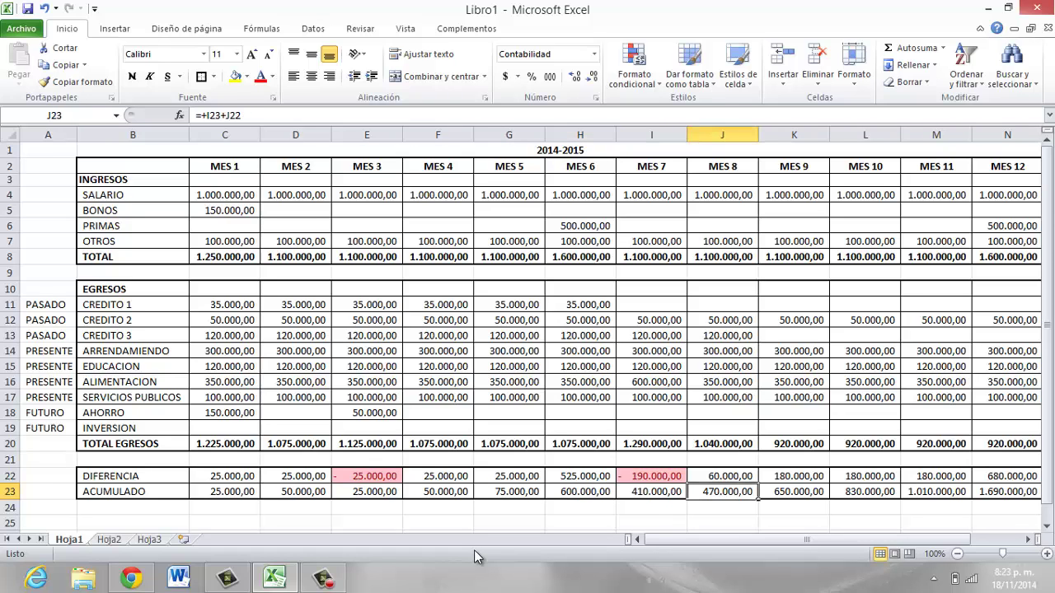
key("Right")
key("Right")
key("Right")
key("Right")
key("Right")
key("Left")
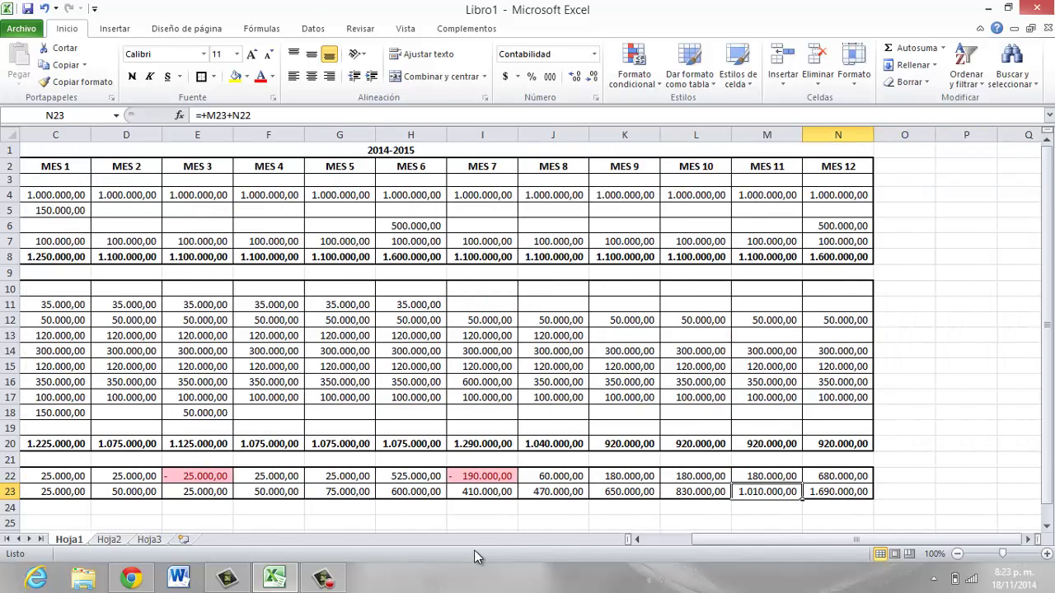
key("Left")
key("Left")
key("Left")
key("Left")
key("Left")
key("Left")
key("Right")
key("Right")
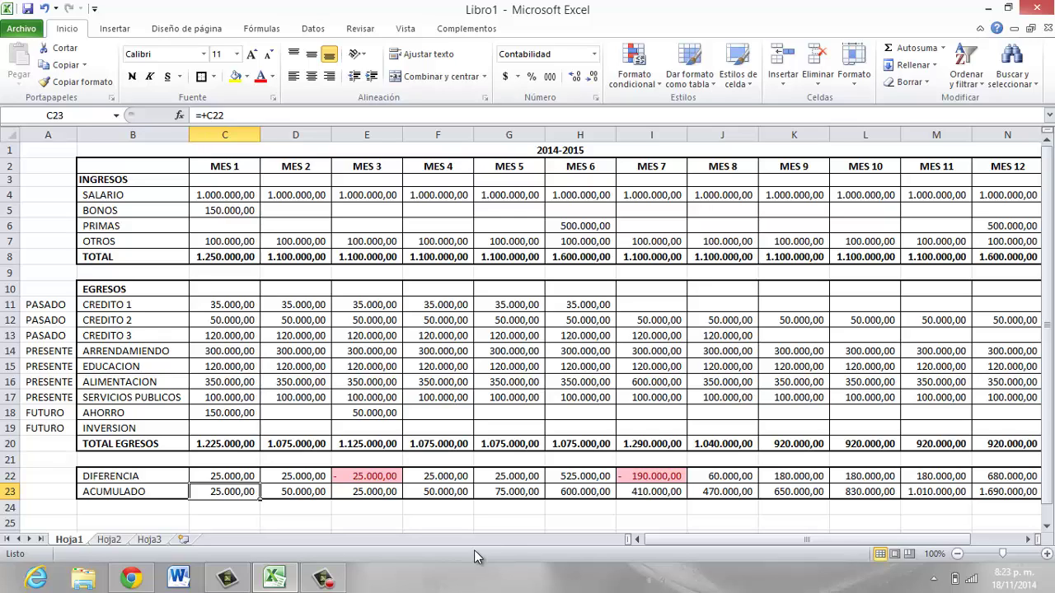
key("Right")
key("Right")
key("Right")
key("Right")
key("Up")
key("Up")
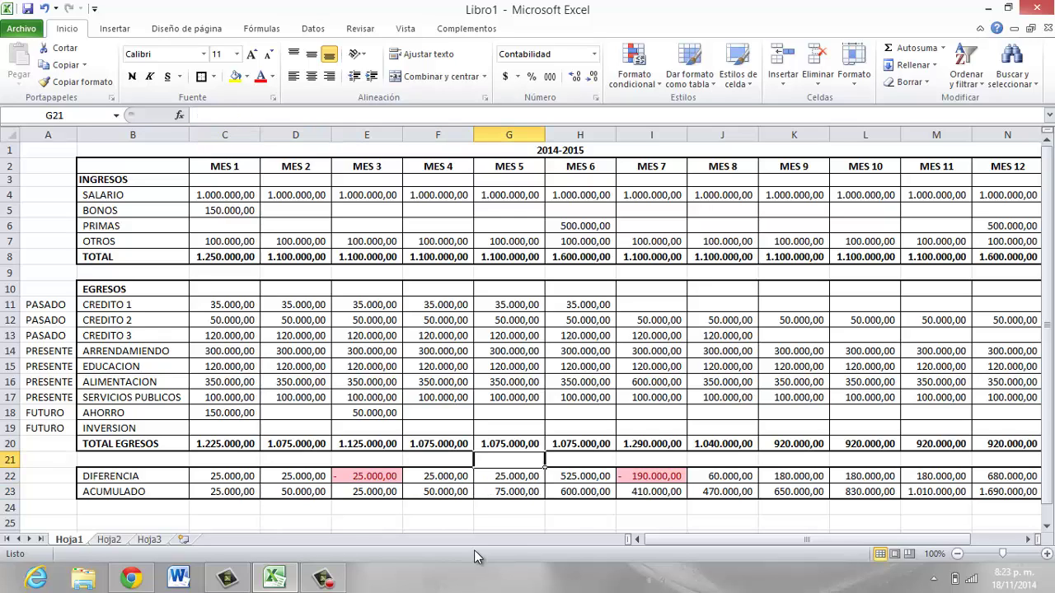
key("Up")
key("Up")
key("Up")
key("Left")
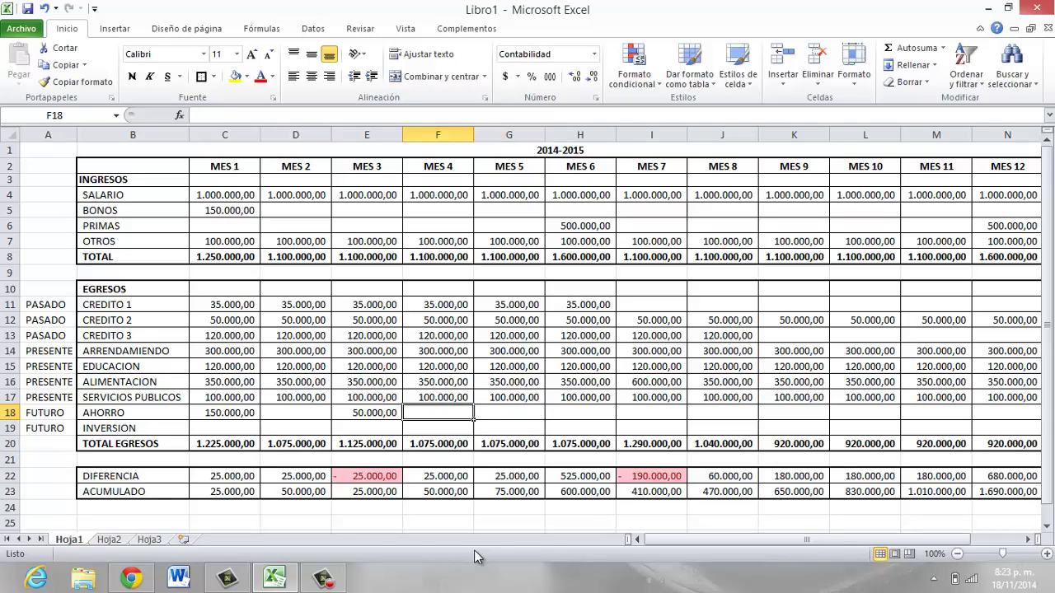
key("Left")
key("Left")
key("Left")
key("Left")
key("Down")
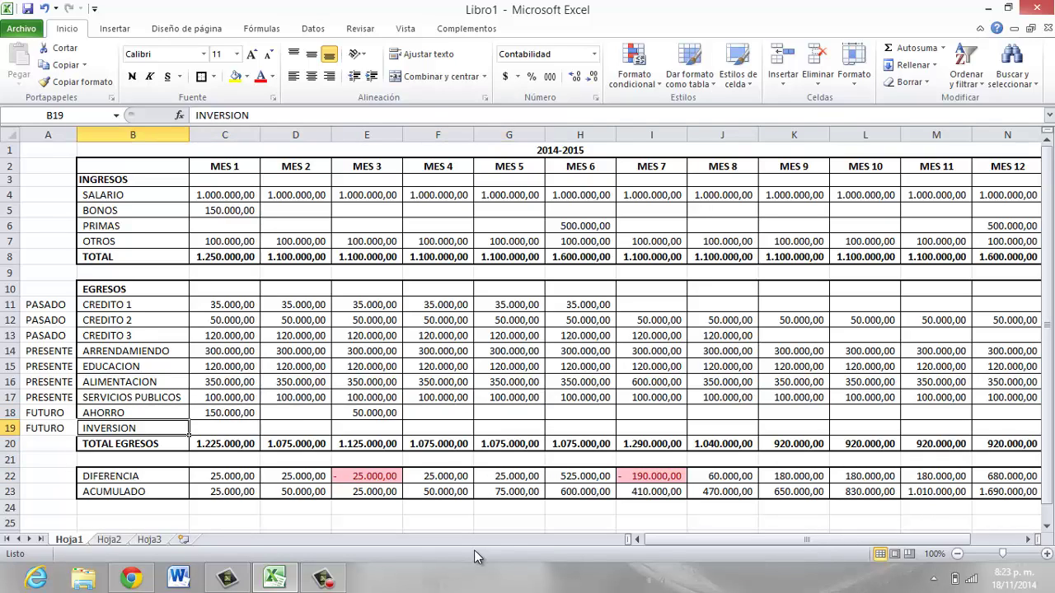
key("Right")
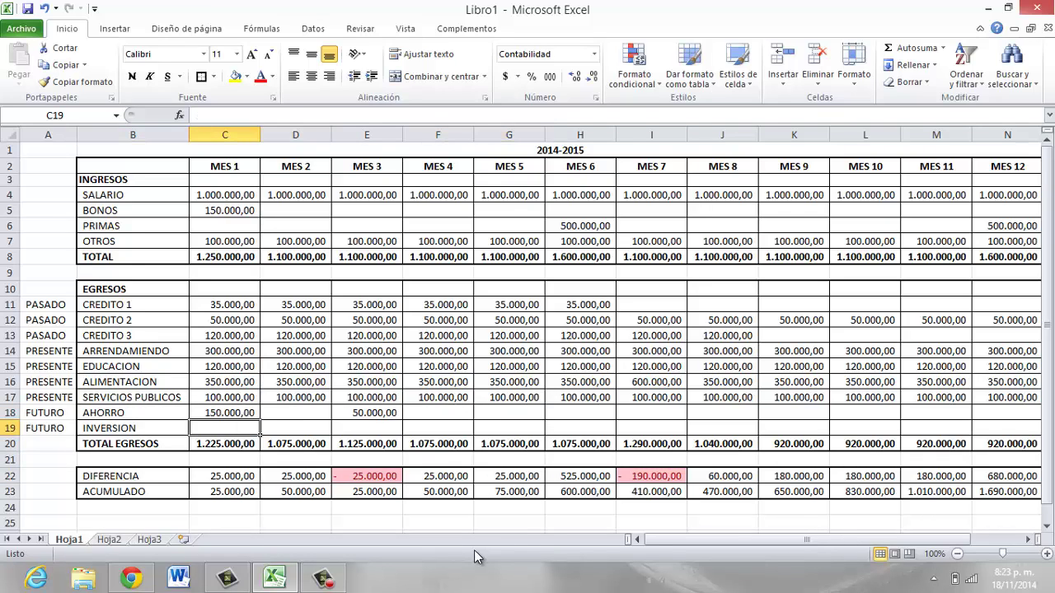
key("Left")
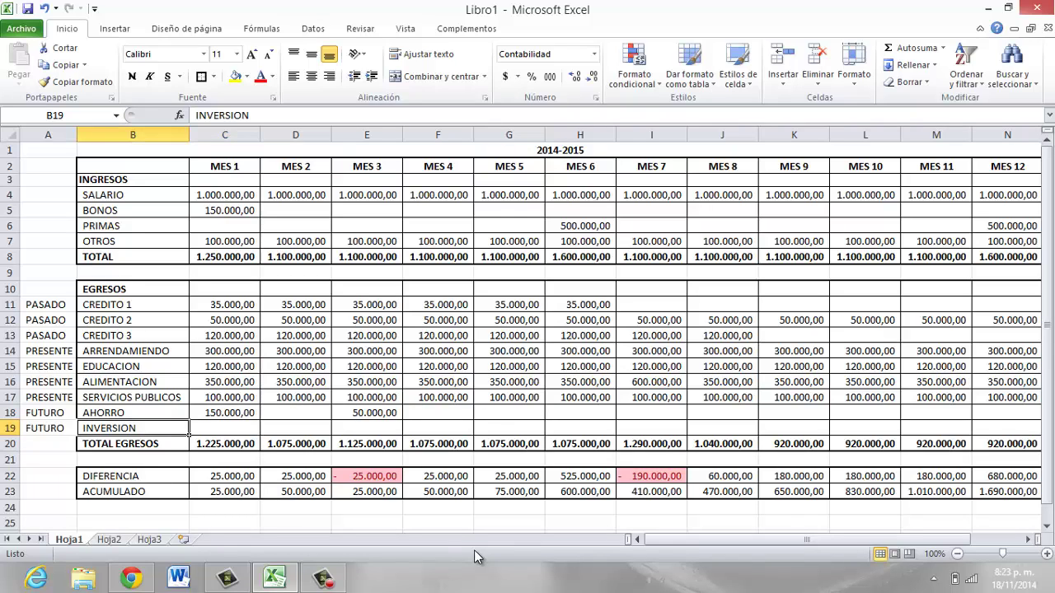
key("Up")
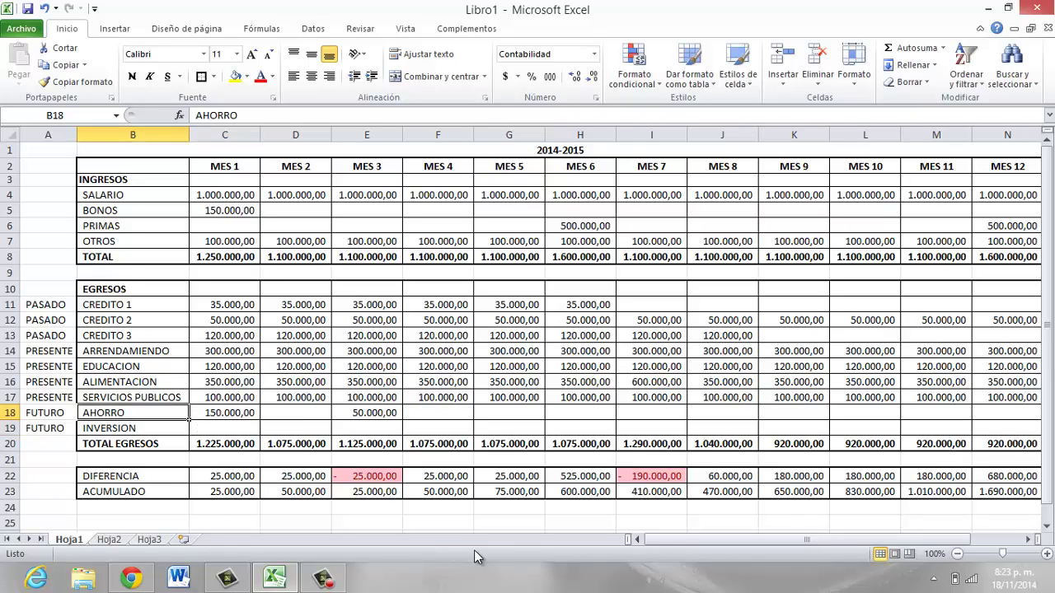
key("Right")
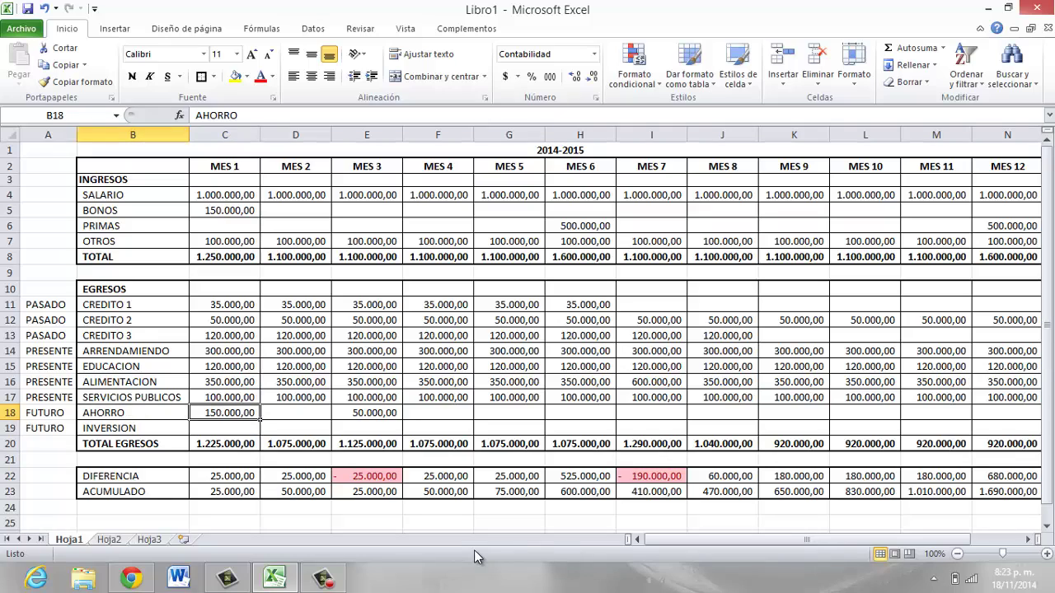
key("Up")
key("Right")
key("Right")
key("Down")
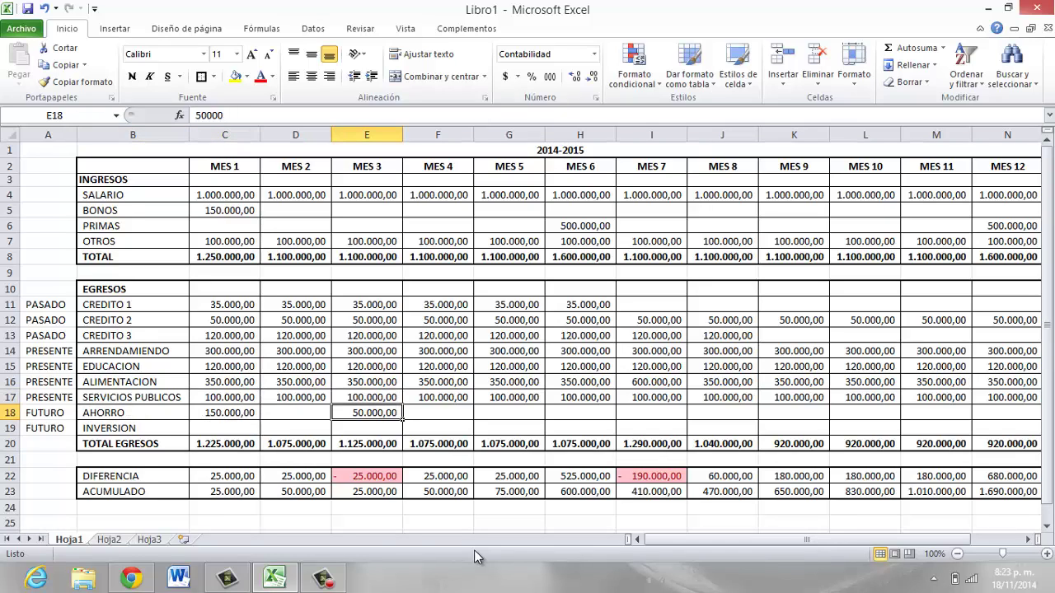
key("Up")
key("Right")
key("Down")
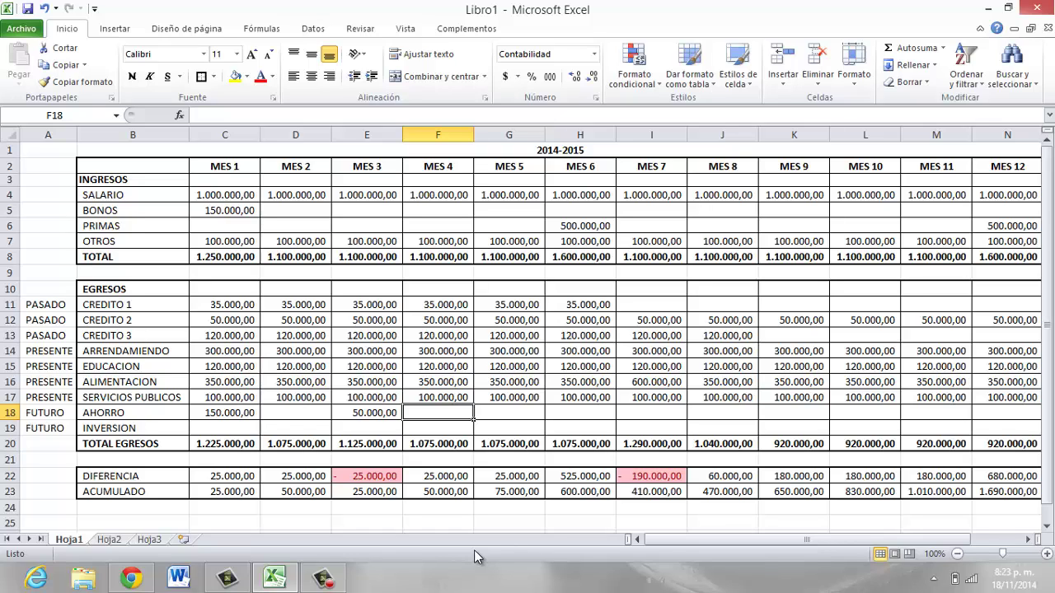
key("Down")
key("Down")
key("Down")
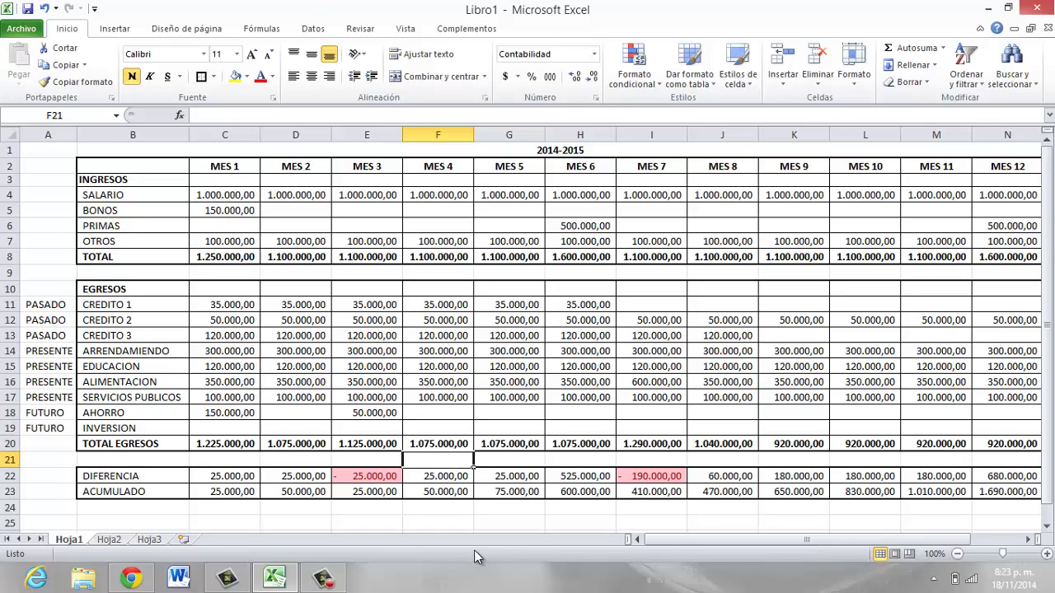
key("Down")
key("Down")
key("Left")
key("Left")
key("Left")
key("Left")
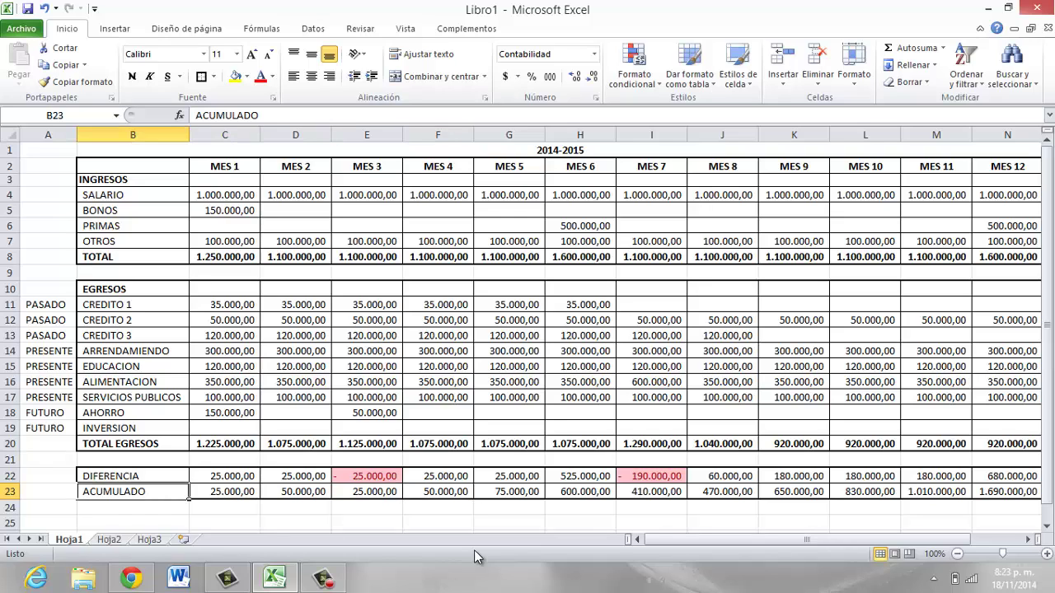
key("Right")
key("Right")
key("Up")
key("Up")
key("Up")
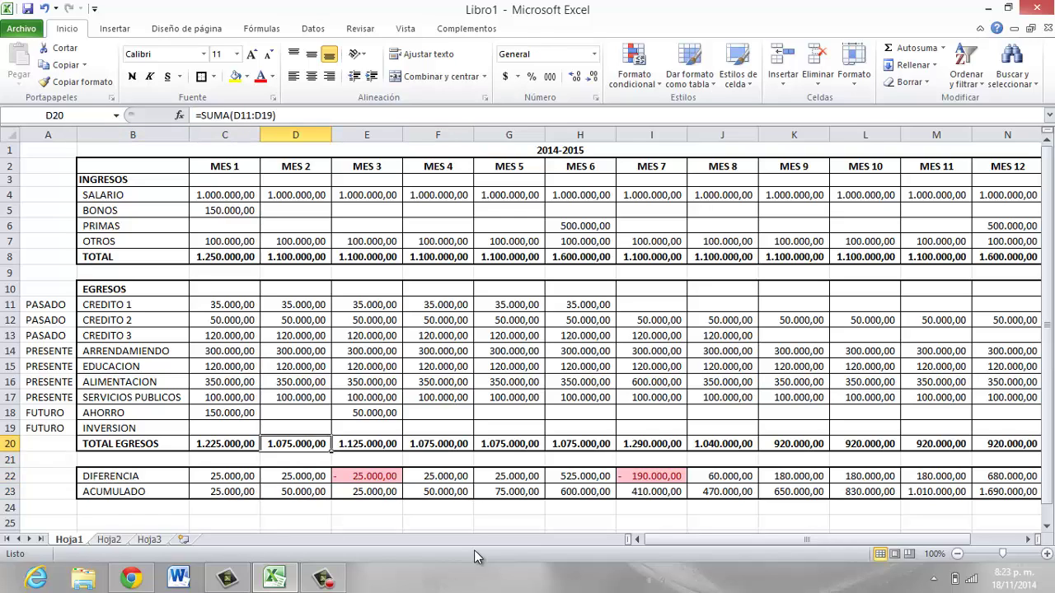
key("Up")
key("Left")
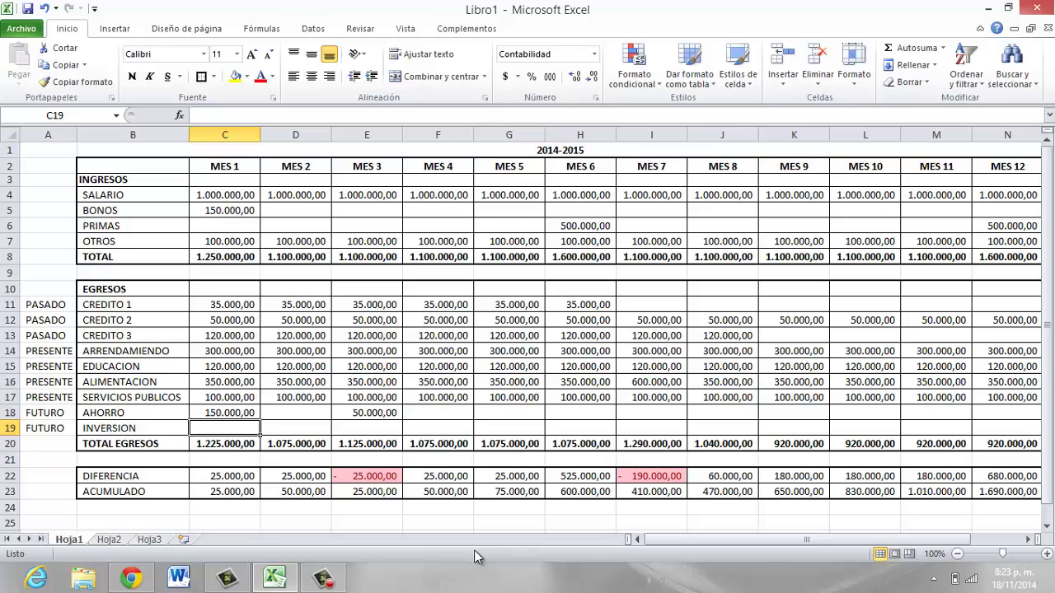
key("Right")
key("Right")
key("Right")
key("Right")
key("Right")
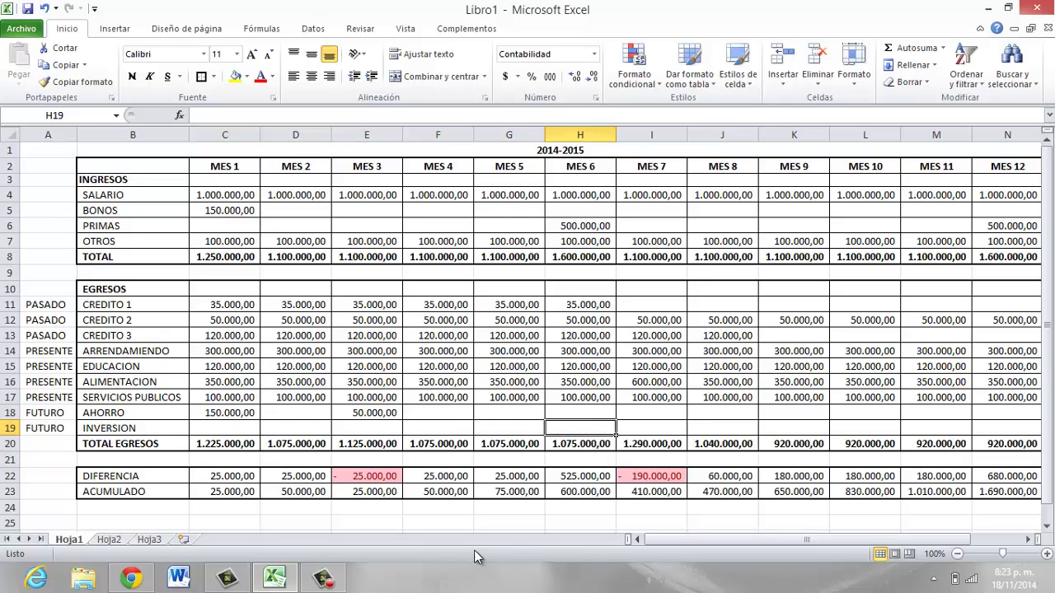
key("Right")
key("Left")
Step: Enter 500.000 as the MES 6 INVERSION expense
type("5")
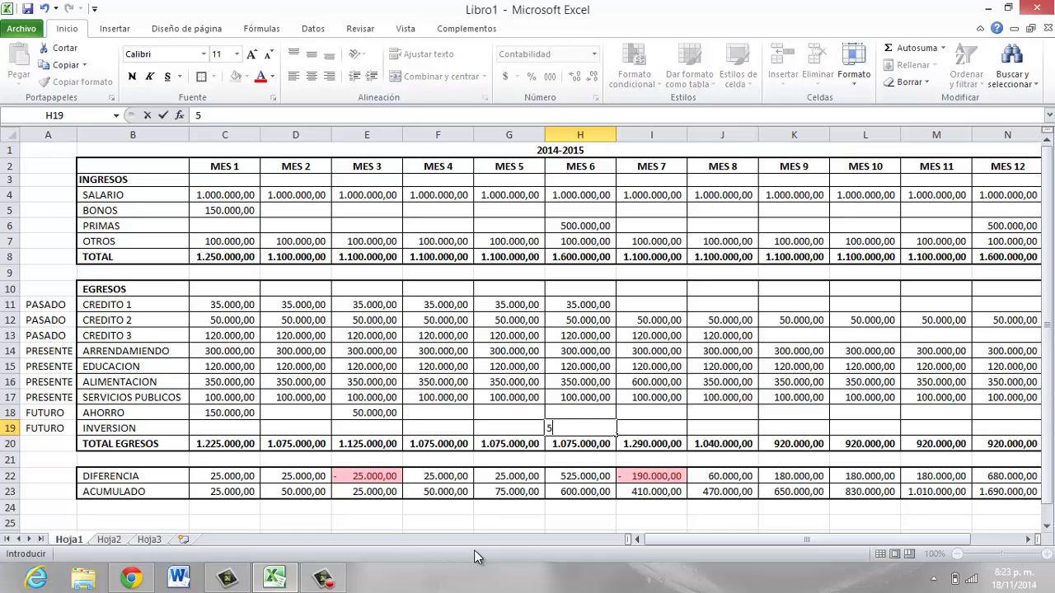
type("00000")
key("Return")
key("Up")
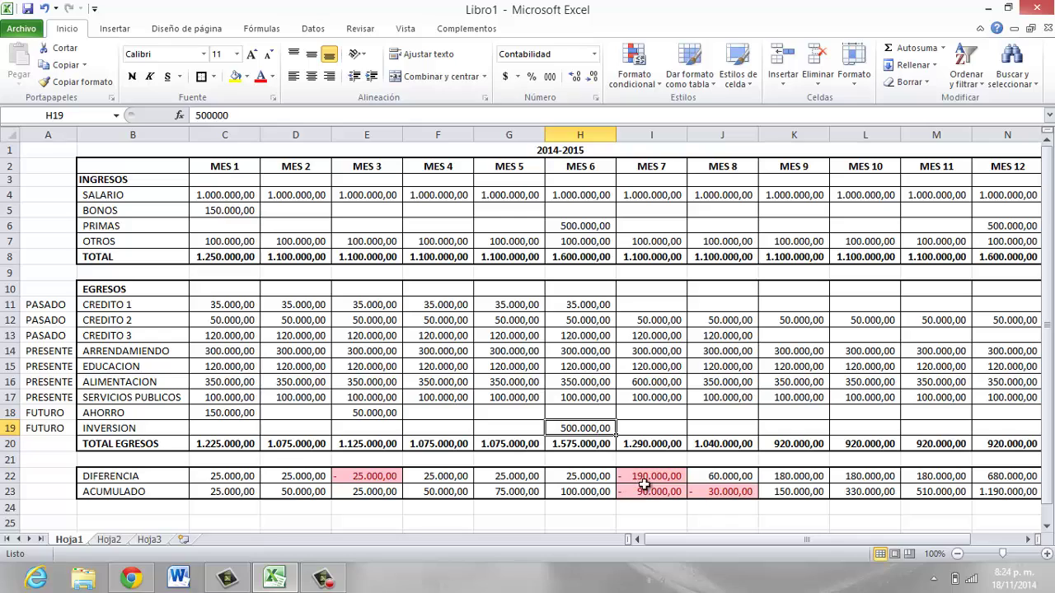
Step: Inspect the MES 7 DIFERENCIA and MES 6–7 ACUMULADO formulas, now showing negatives
left_click(644, 478)
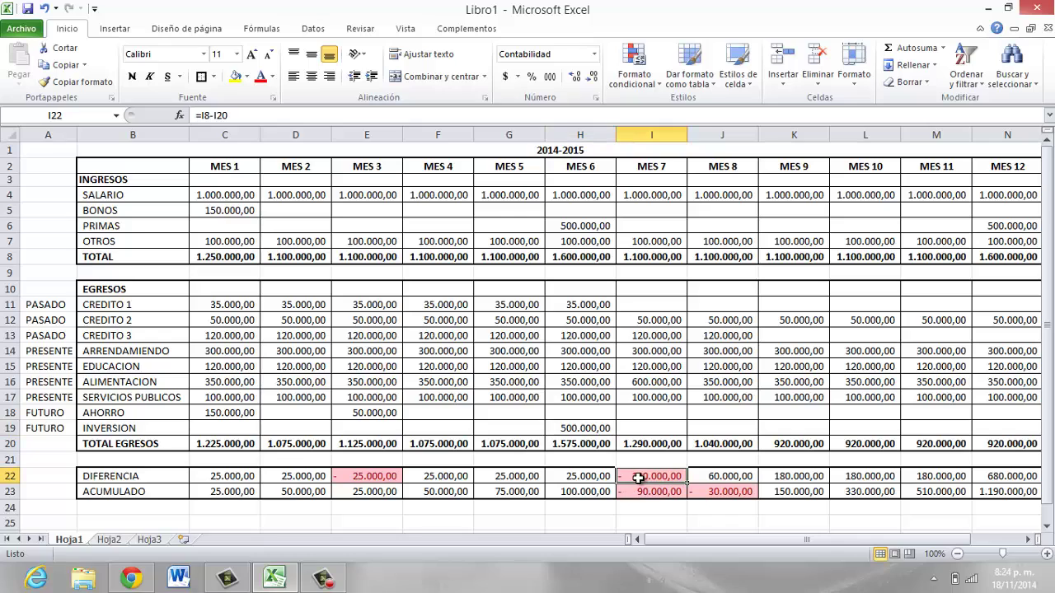
left_click(584, 427)
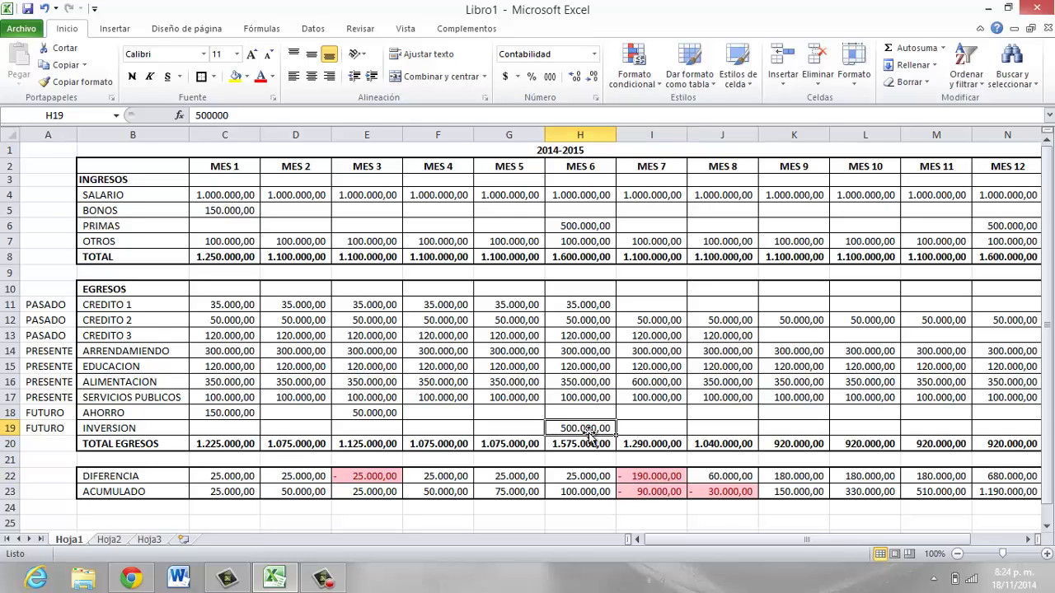
left_click(648, 478)
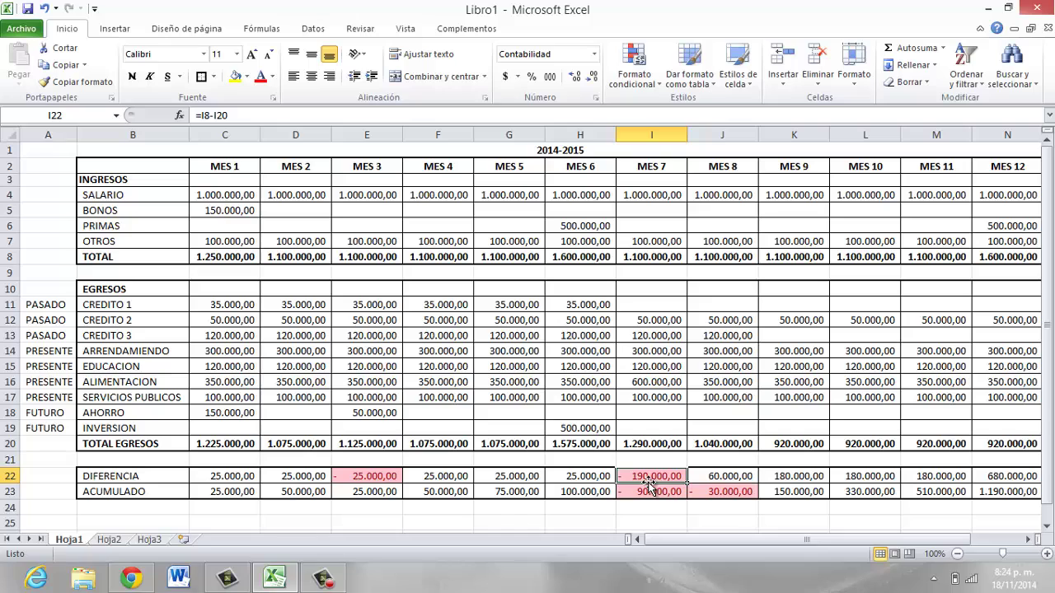
left_click(589, 490)
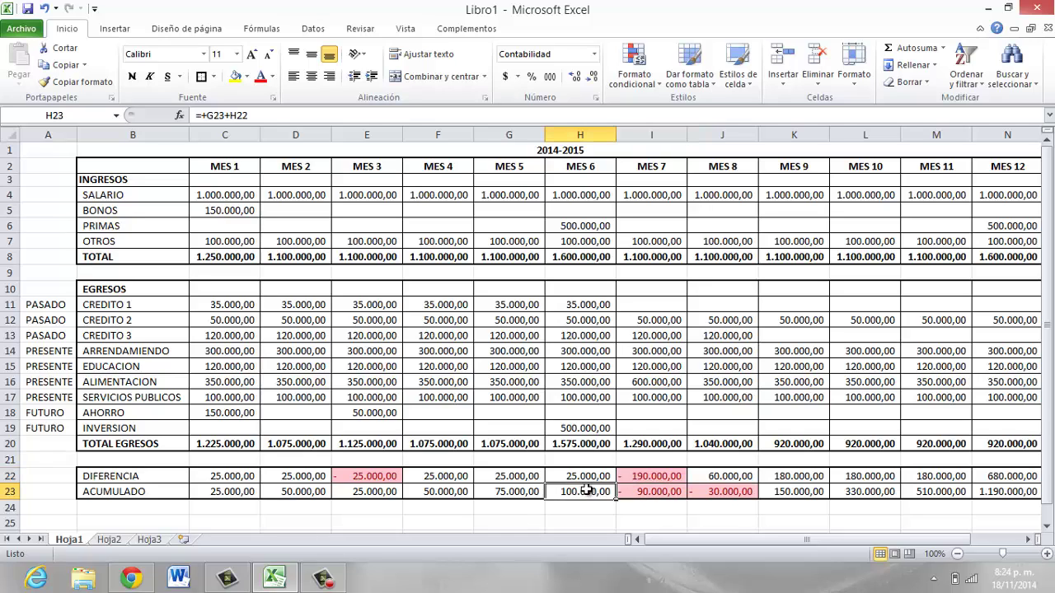
left_click(651, 477)
left_click(646, 495)
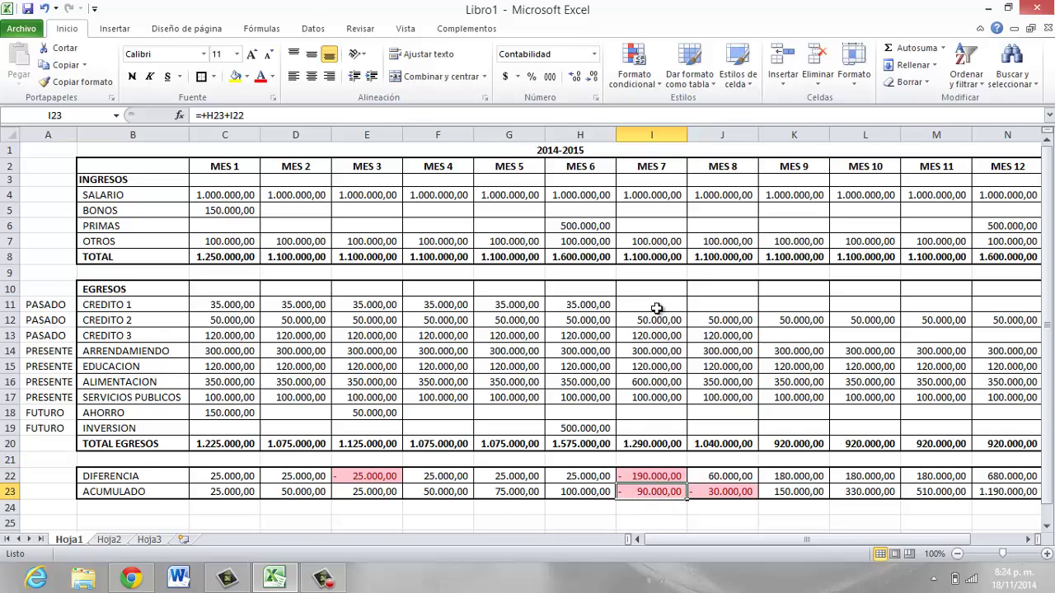
left_click(593, 428)
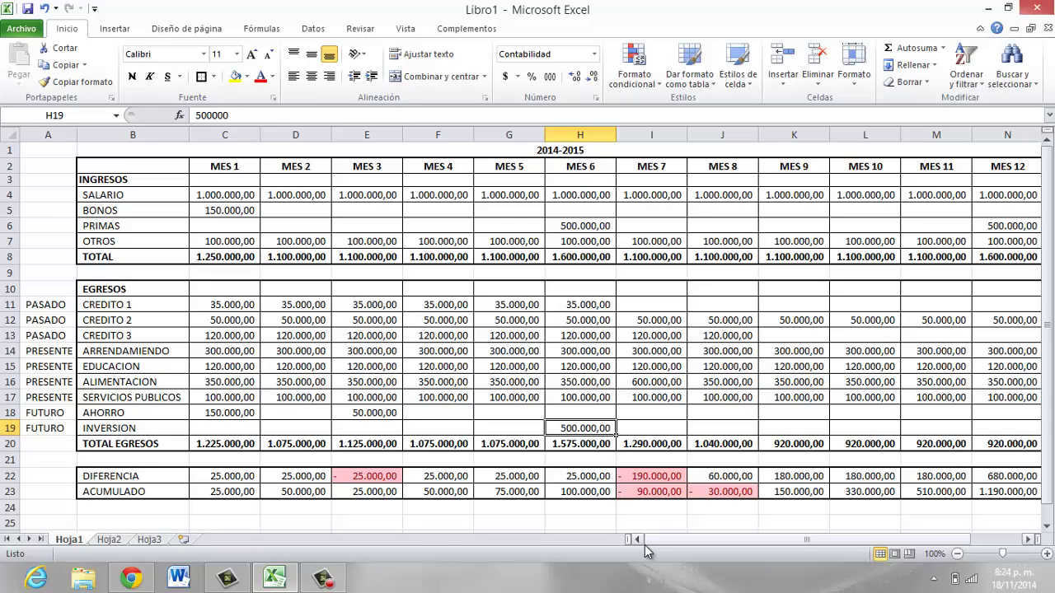
Step: Change MES 6 INVERSION to 300.000 and verify MES 7 ACUMULADO is back to 110.000,00
type("300")
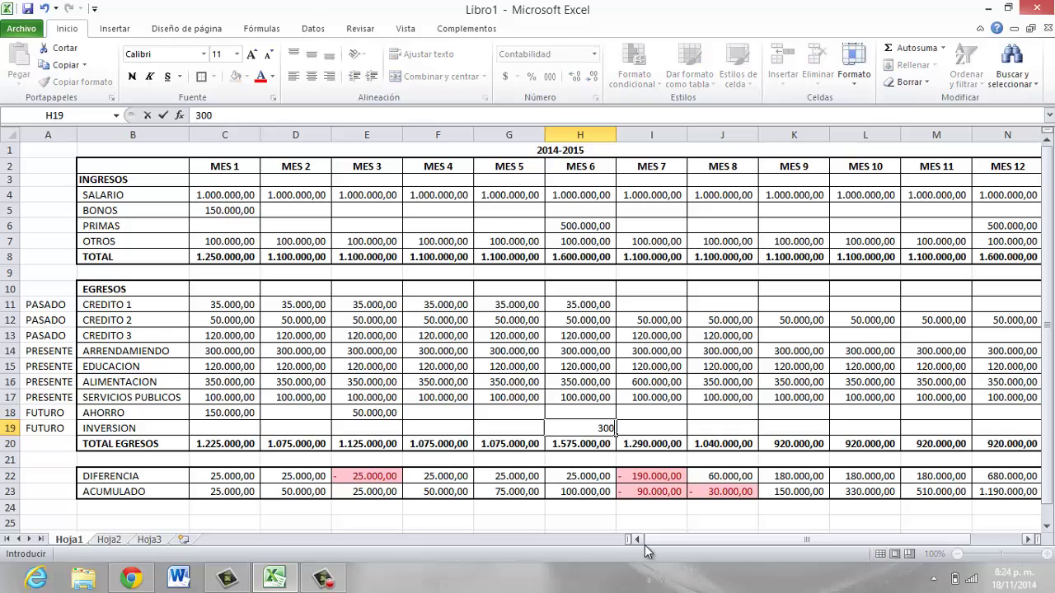
type(".000")
key("Return")
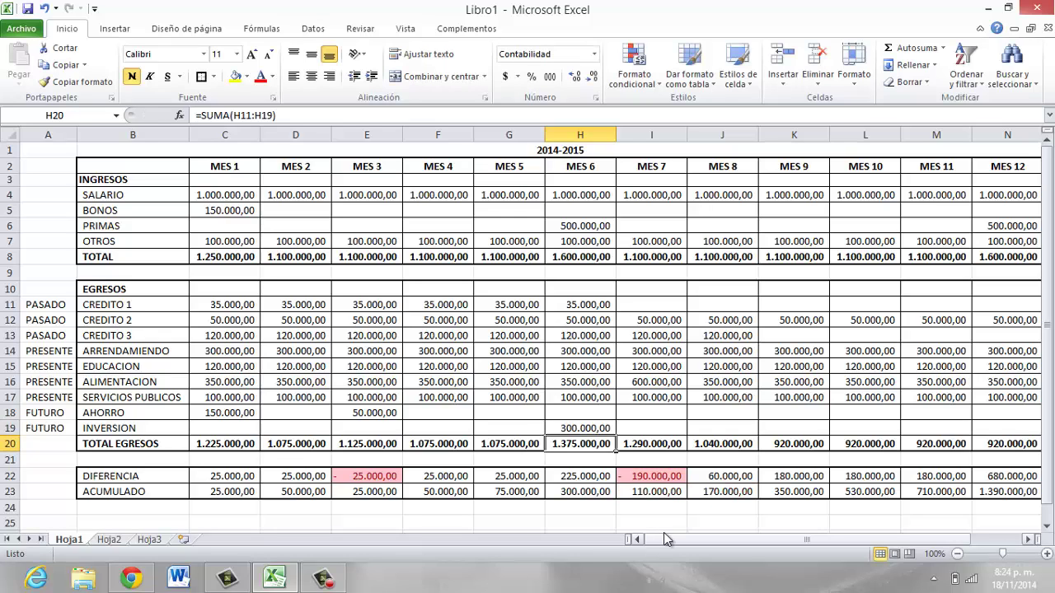
left_click(663, 492)
left_click(659, 477)
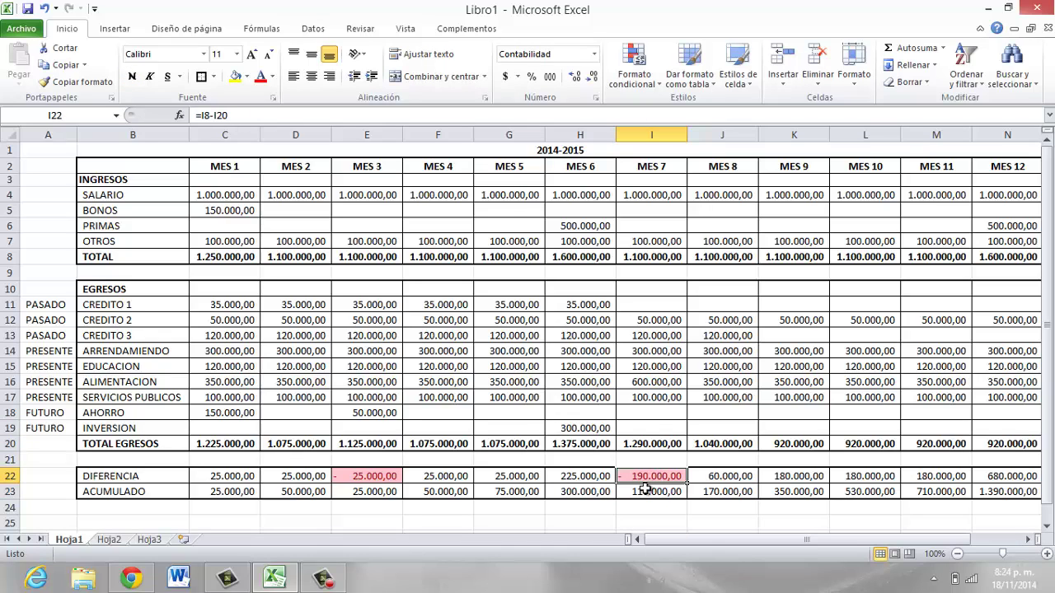
left_click(579, 492)
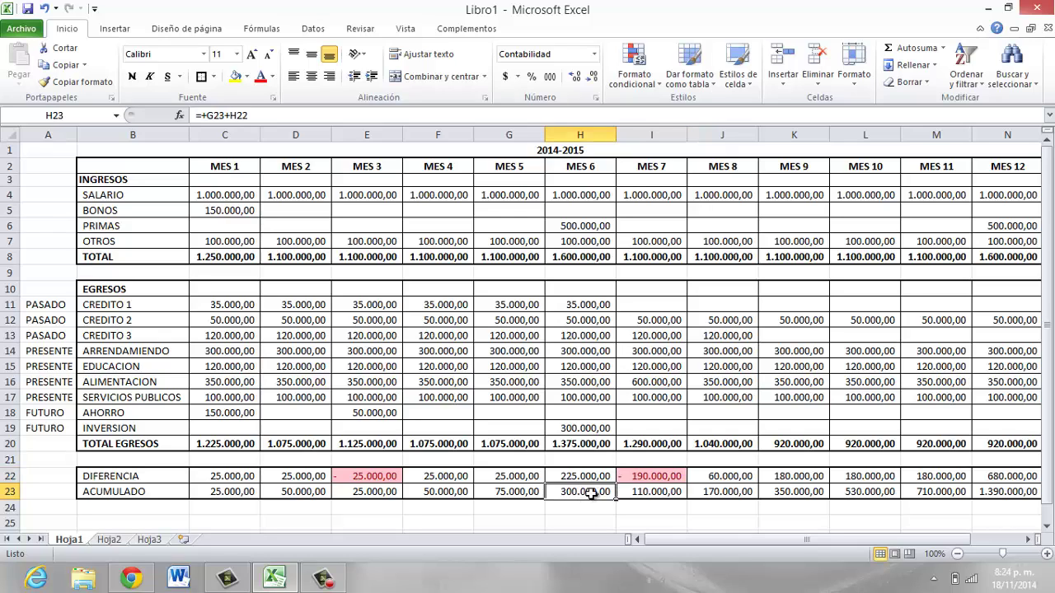
left_click(634, 492)
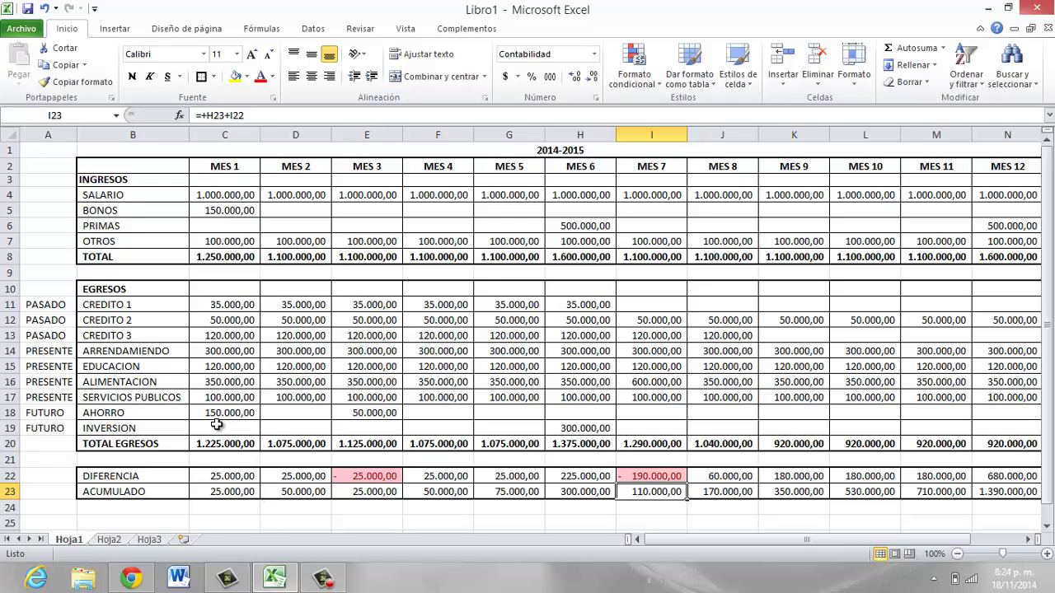
left_click(218, 426)
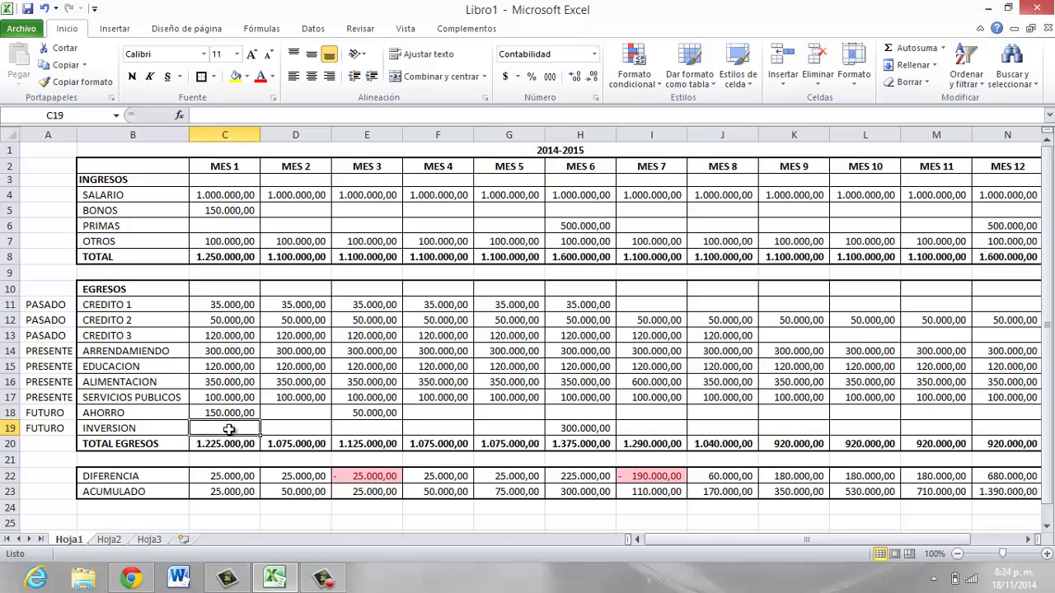